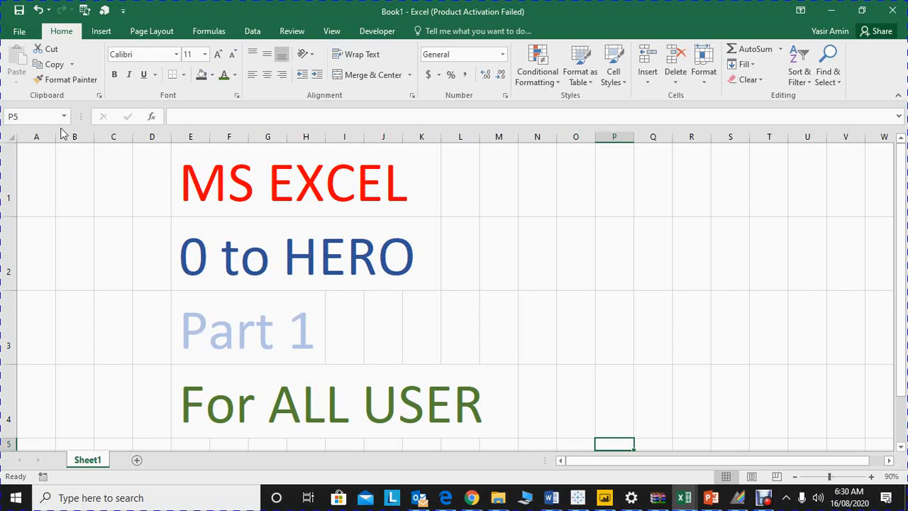
# Step: Jump from cell A1 to the last row of column A, and return to A1
pyautogui.click(47, 177)
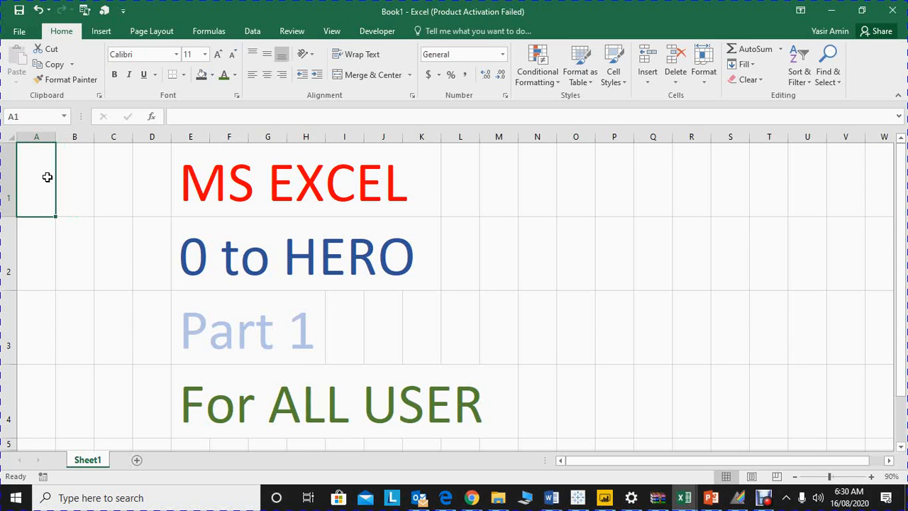
pyautogui.hotkey('ctrl', 'Down')
pyautogui.hotkey('ctrl', 'Up')
pyautogui.press('Down')
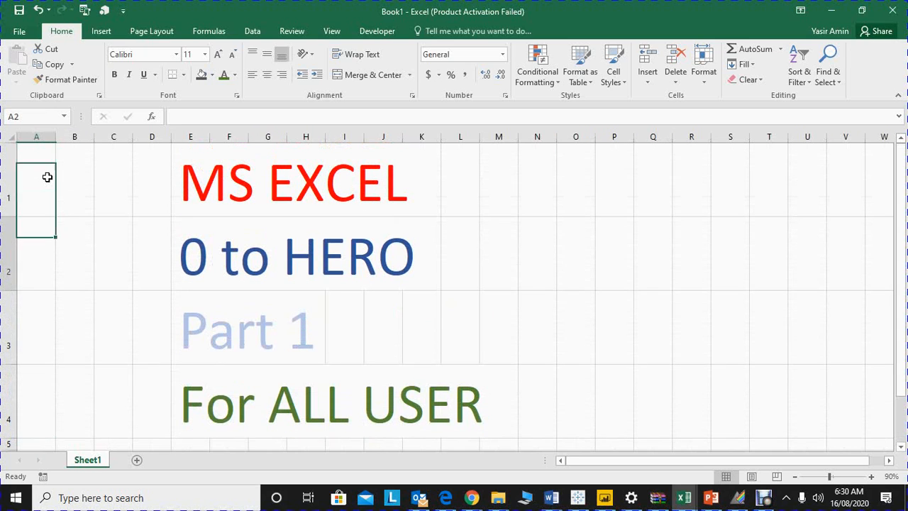
pyautogui.press('Down')
pyautogui.press('Down')
pyautogui.hotkey('ctrl', 'Up')
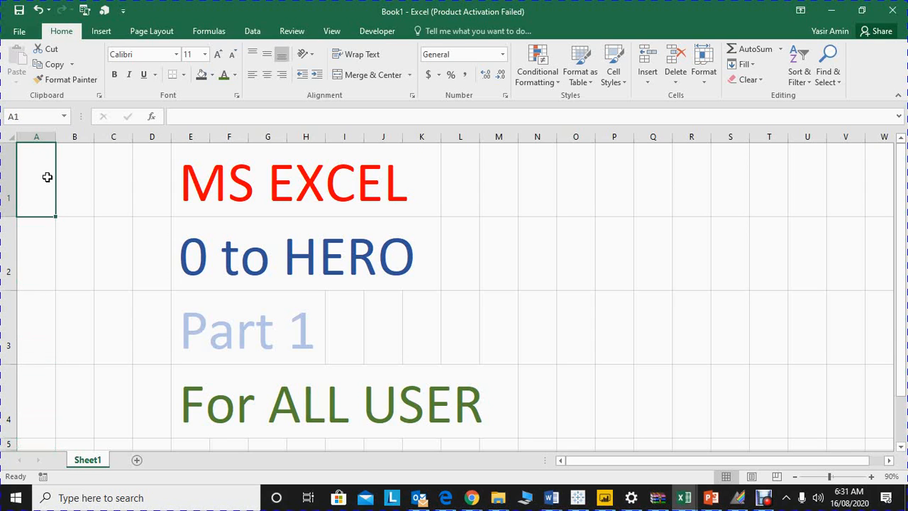
pyautogui.hotkey('ctrl', 'Down')
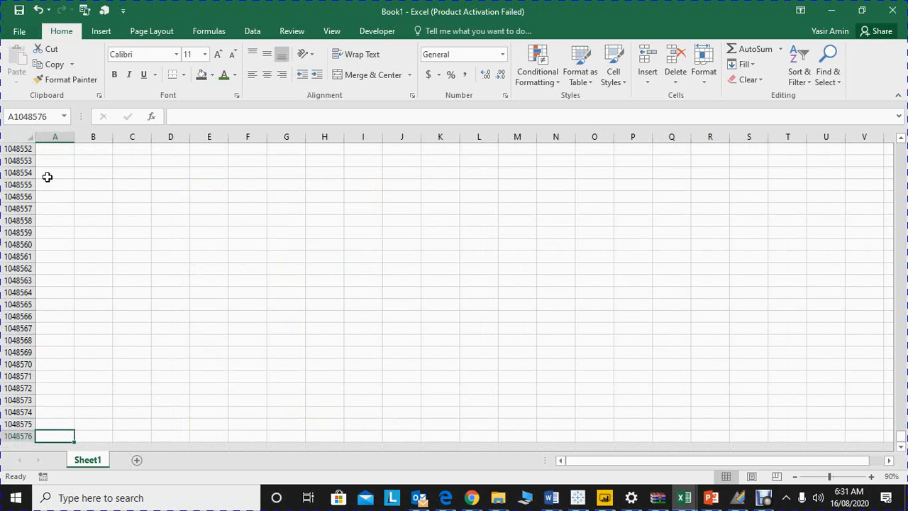
pyautogui.hotkey('ctrl', 'Up')
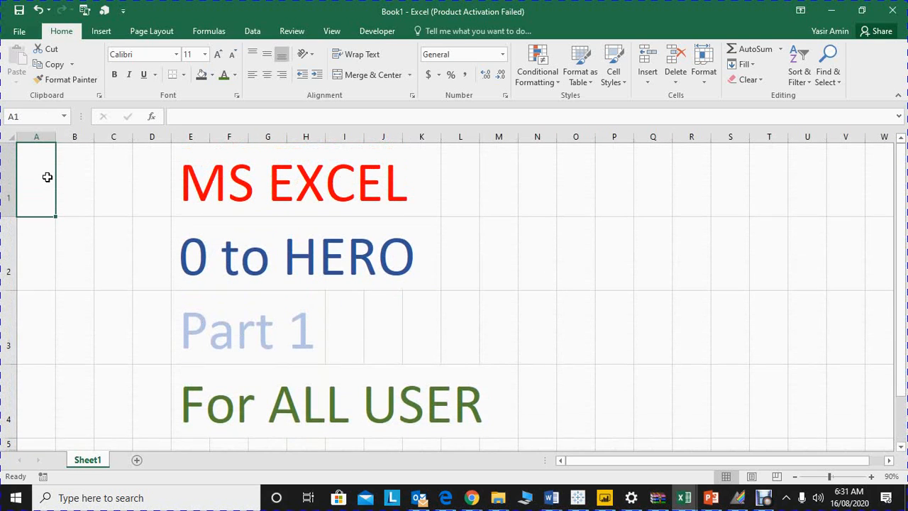
# Step: Enter the number 1 in cell A5, below the title rows
pyautogui.press('Down')
pyautogui.press('Down')
pyautogui.press('Down')
pyautogui.press('Down')
pyautogui.press('Down')
pyautogui.press('Down')
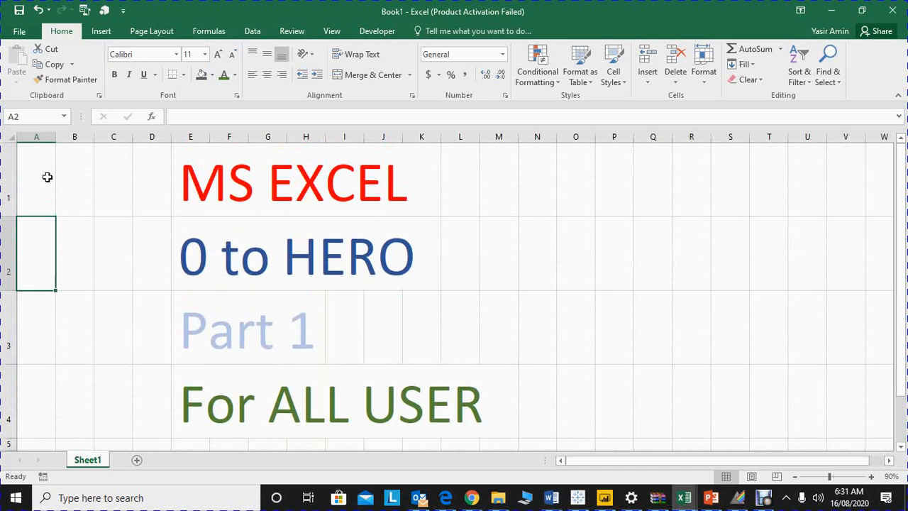
pyautogui.press('Up')
pyautogui.press('Up')
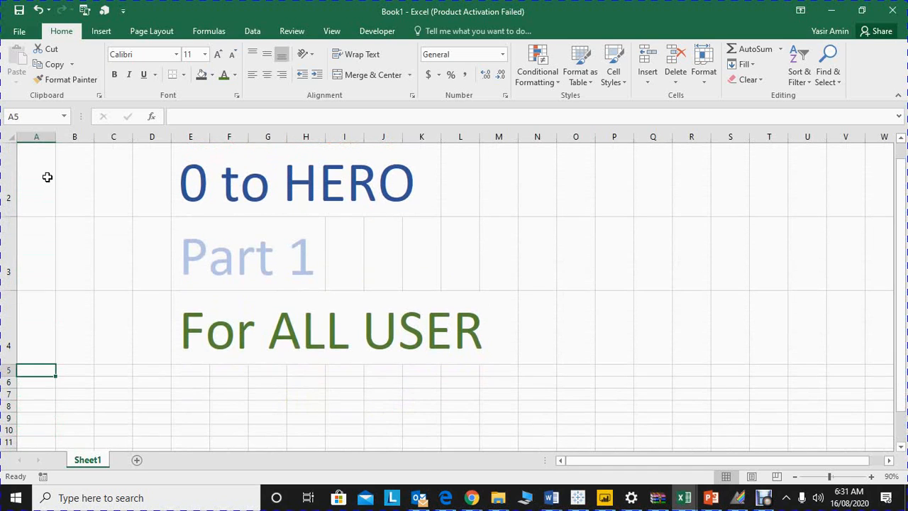
pyautogui.write('1')
pyautogui.press('Tab')
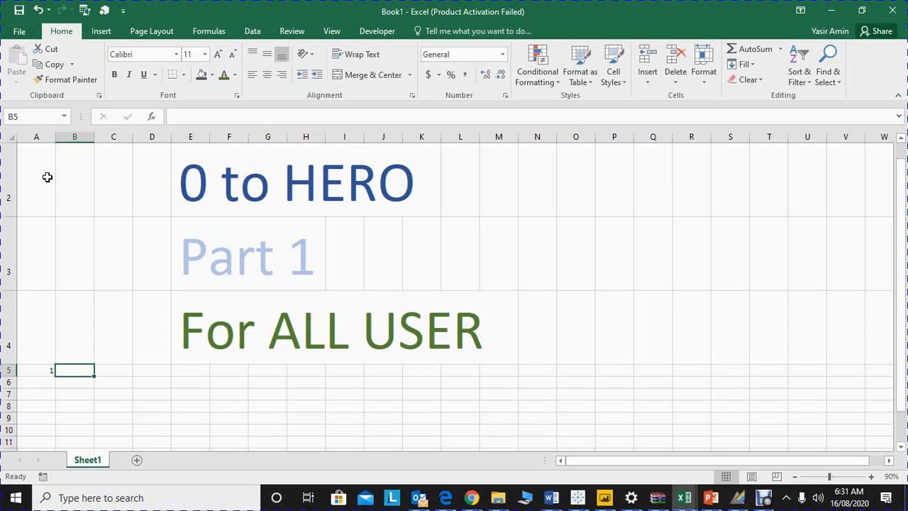
# Step: Enter the formula =A5+1 in cell B5 and keep that cell selected
pyautogui.write('=')
pyautogui.press('Left')
pyautogui.write('+')
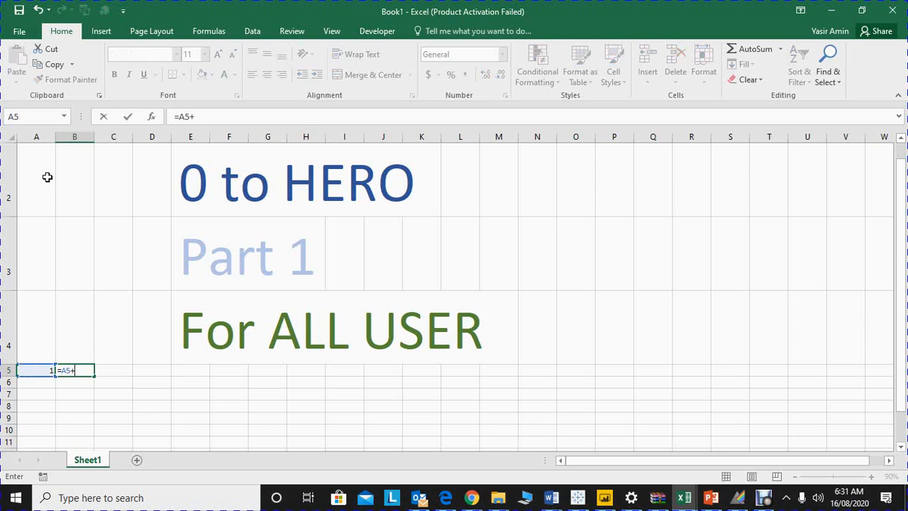
pyautogui.write('1')
pyautogui.hotkey('ctrl', 'Return')
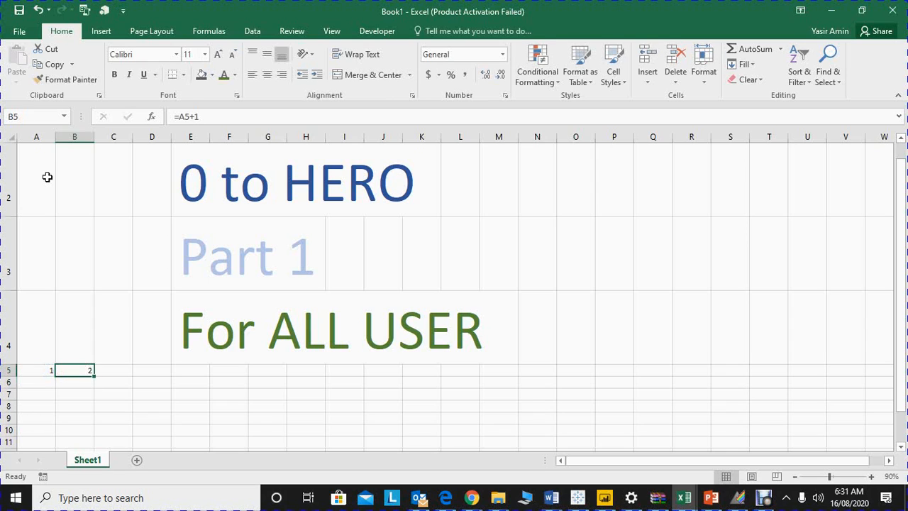
# Step: Copy the B5 formula across row 5 from C5 through the last column, XFD, and go to the row's end
pyautogui.hotkey('ctrl', 'c')
pyautogui.press('Right')
pyautogui.hotkey('ctrl', 'shift', 'Right')
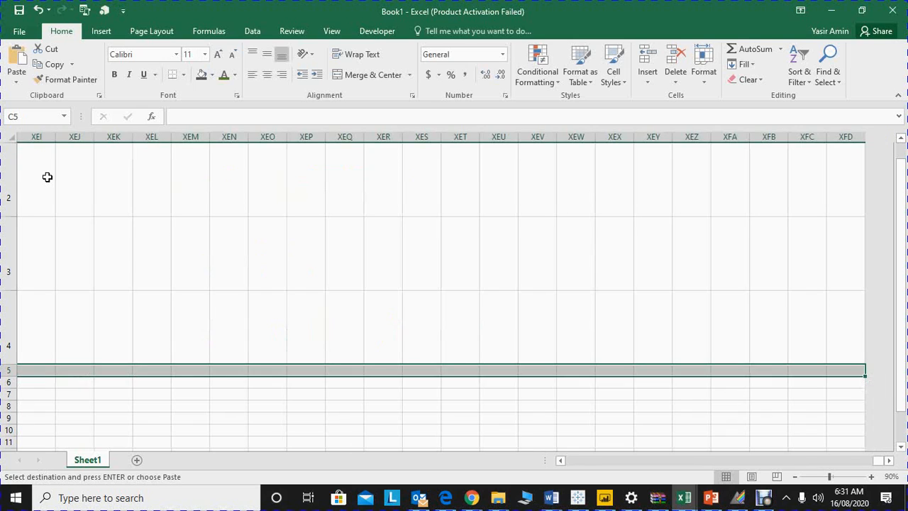
pyautogui.hotkey('ctrl', 'v')
pyautogui.hotkey('ctrl', 'Right')
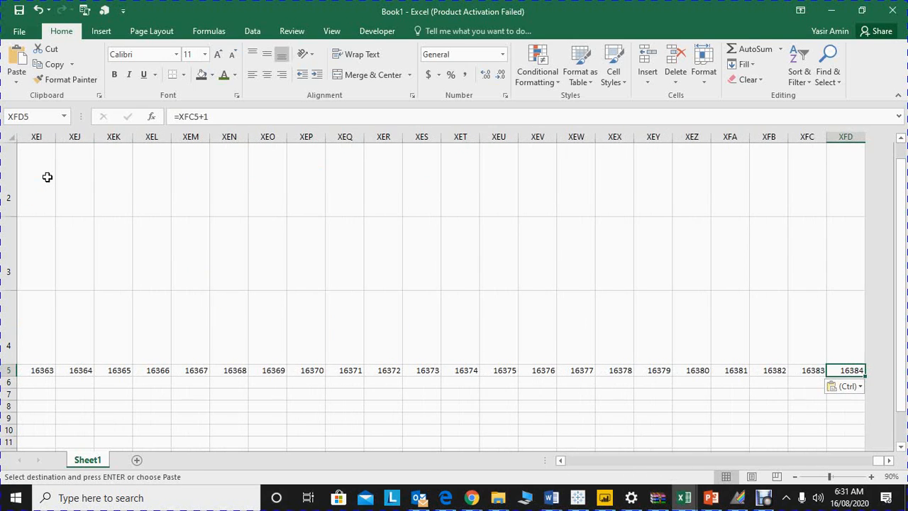
# Step: Delete all the numbers in row 5 and go back to column A
pyautogui.hotkey('ctrl', 'shift', 'Left')
pyautogui.press('Delete')
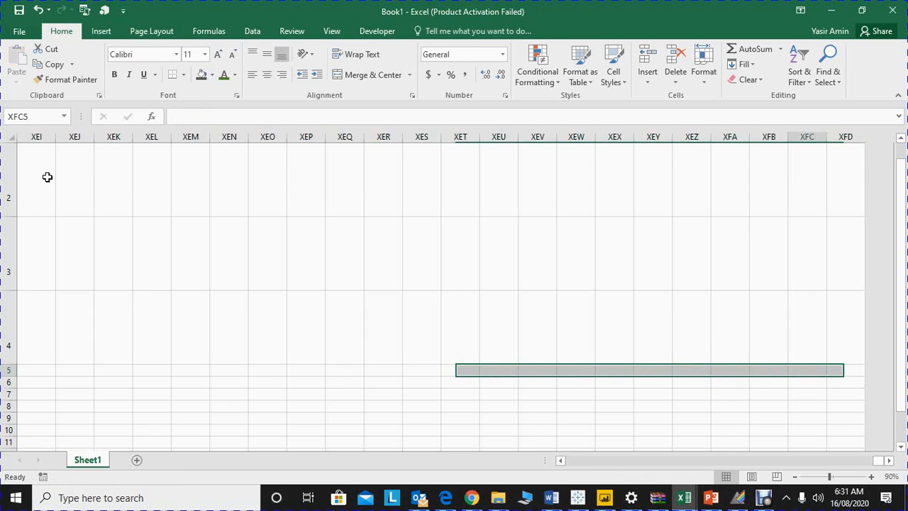
pyautogui.press('Home')
pyautogui.press('Up')
pyautogui.press('Up')
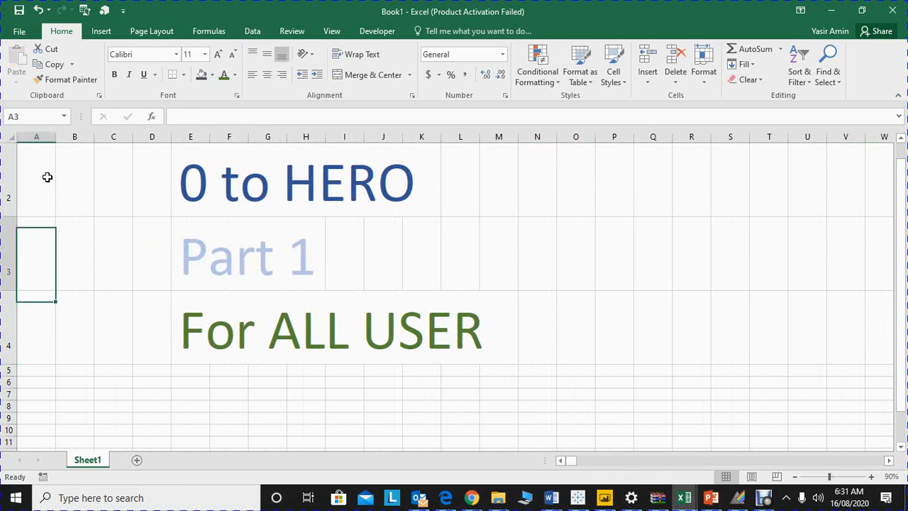
pyautogui.press('Right')
pyautogui.press('Down')
pyautogui.press('Down')
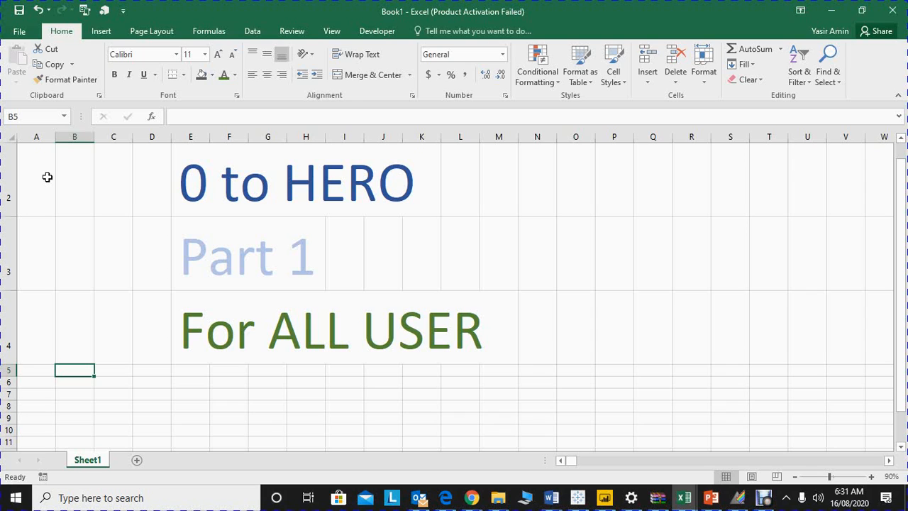
pyautogui.press('Up')
pyautogui.press('Up')
pyautogui.press('Up')
pyautogui.press('Up')
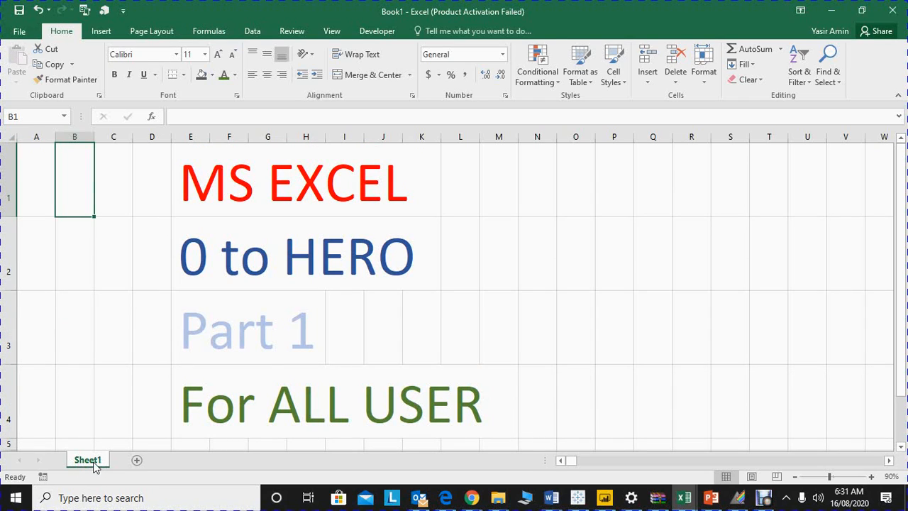
# Step: Add a new worksheet after Sheet1 and rename it Harvard
pyautogui.click(137, 460)
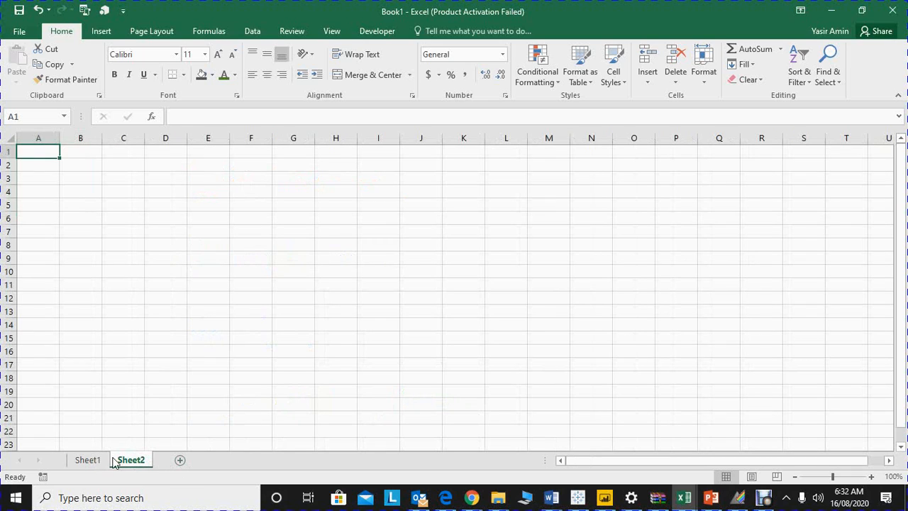
pyautogui.doubleClick(135, 466)
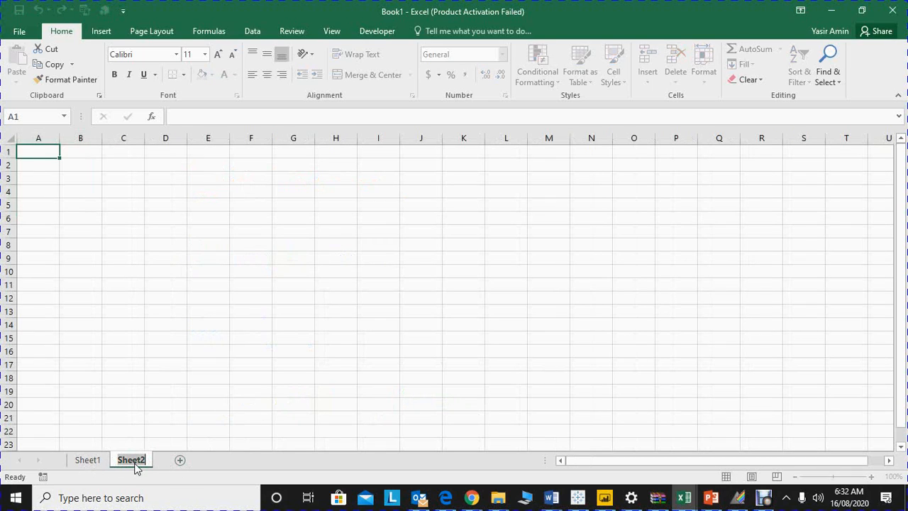
pyautogui.write('H')
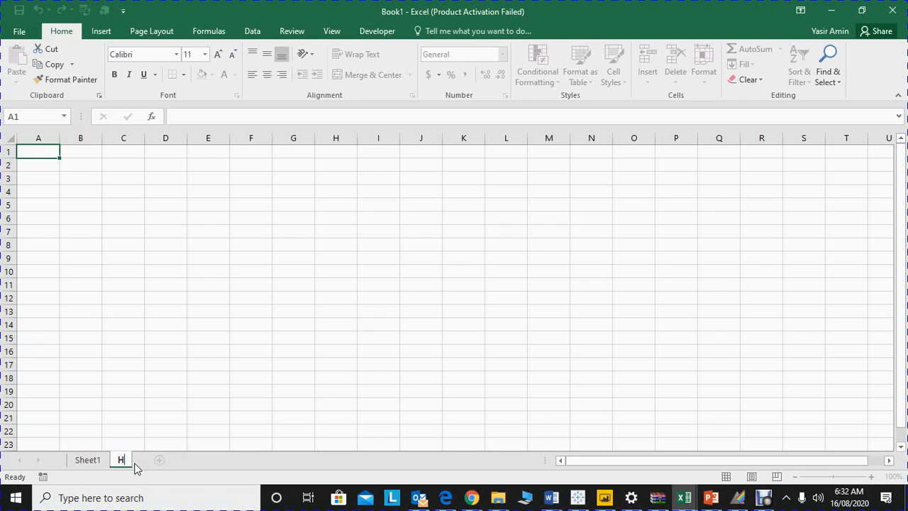
pyautogui.write('arvard')
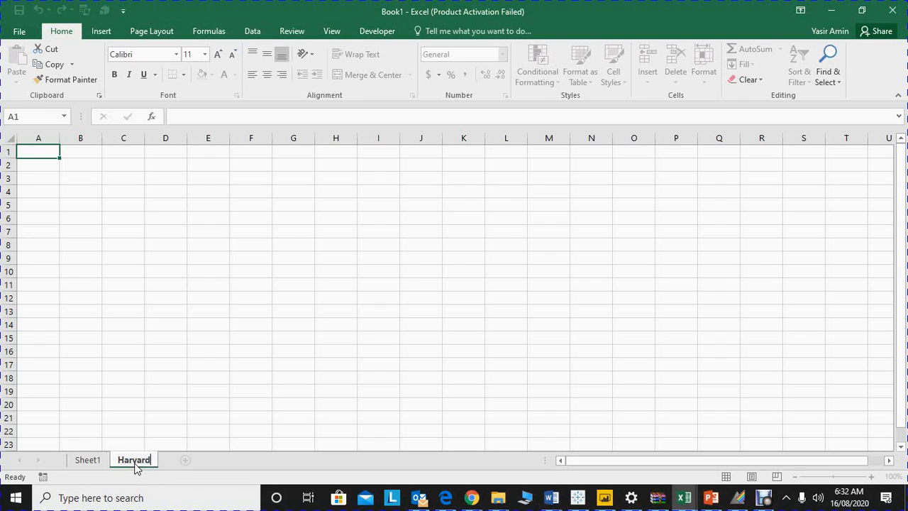
pyautogui.click(141, 381)
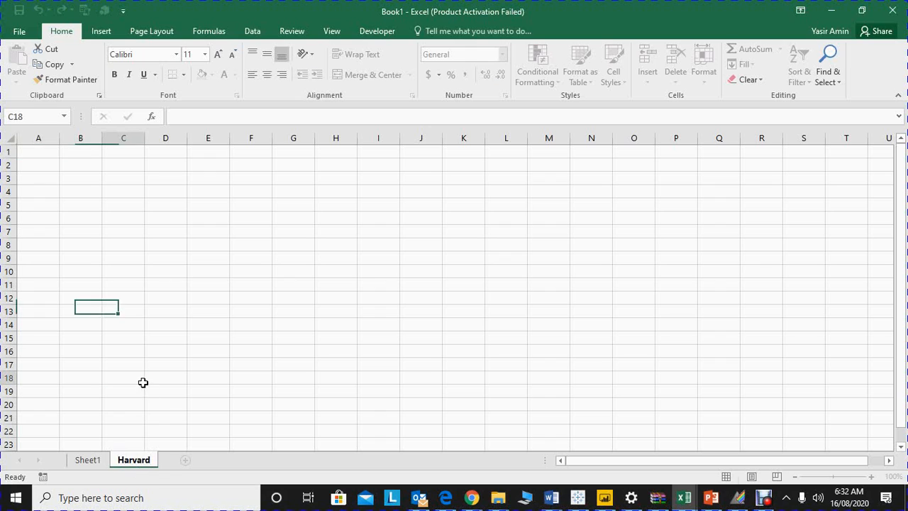
# Step: Set the Harvard sheet's tab color to the darkest gray accent theme color
pyautogui.rightClick(141, 461)
pyautogui.moveTo(218, 405)
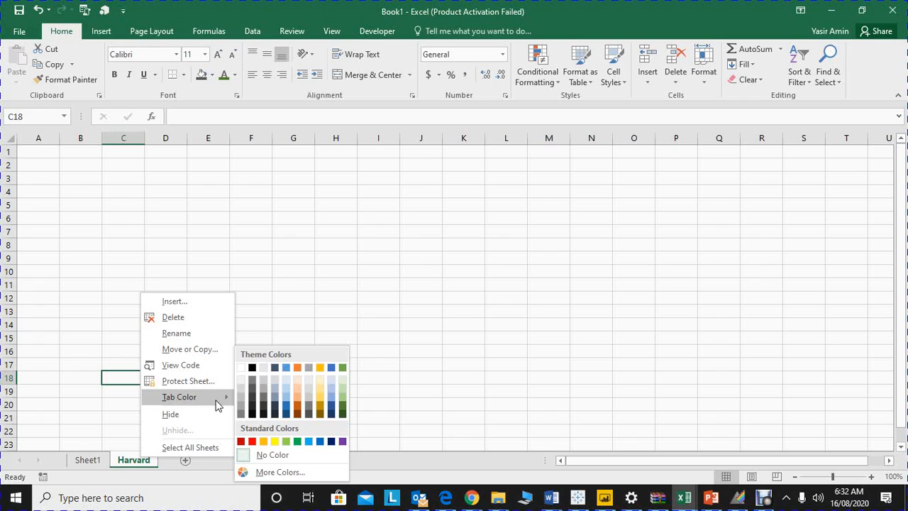
pyautogui.click(312, 414)
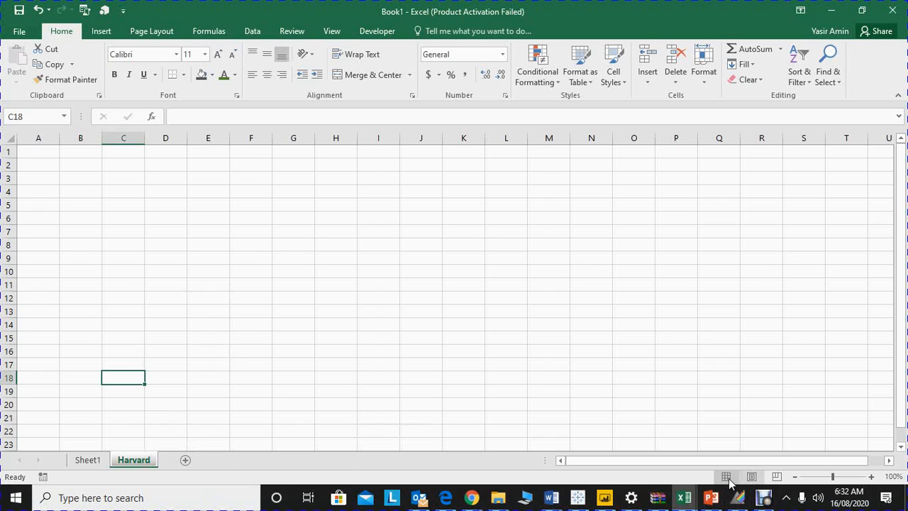
# Step: Show the Harvard sheet in Page Layout and Page Break Preview, restore Normal view, and return to cell A1
pyautogui.click(752, 476)
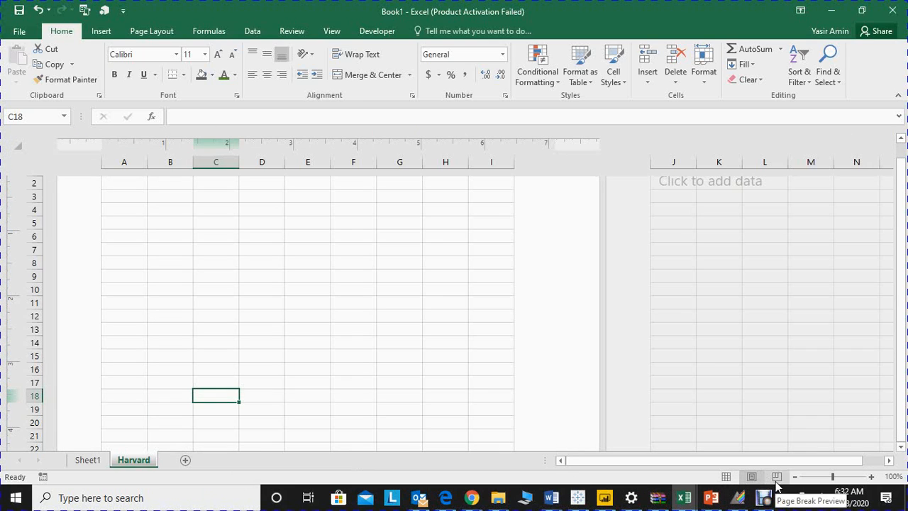
pyautogui.click(776, 477)
pyautogui.click(726, 477)
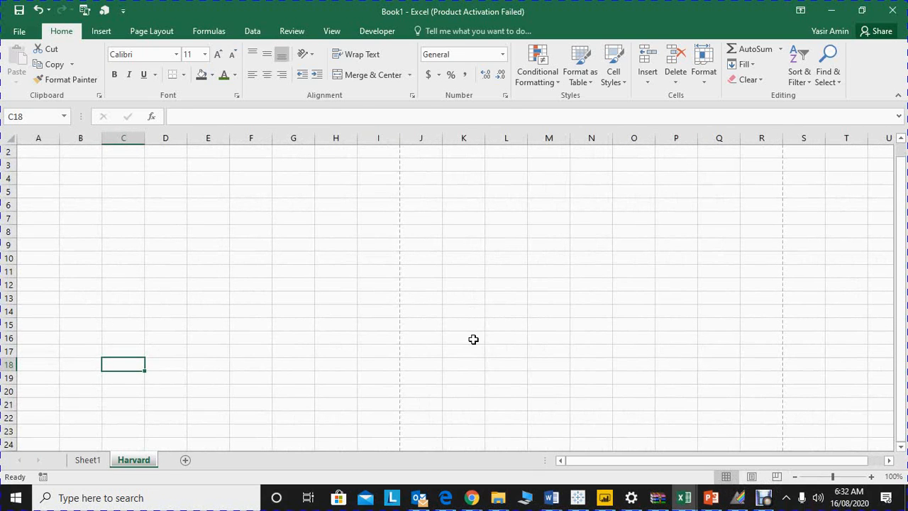
pyautogui.hotkey('ctrl', 'Up')
pyautogui.press('Home')
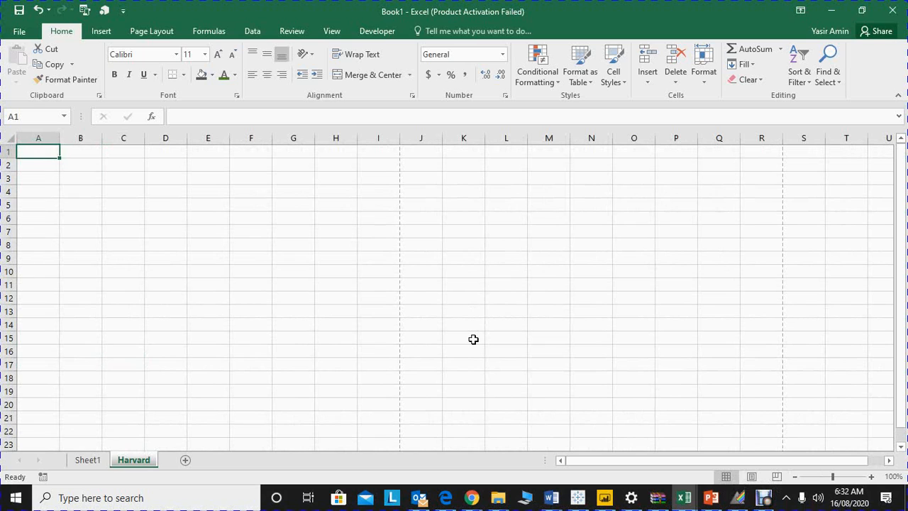
# Step: Zoom Sheet1 in to 120% and back out to 90%
pyautogui.click(97, 461)
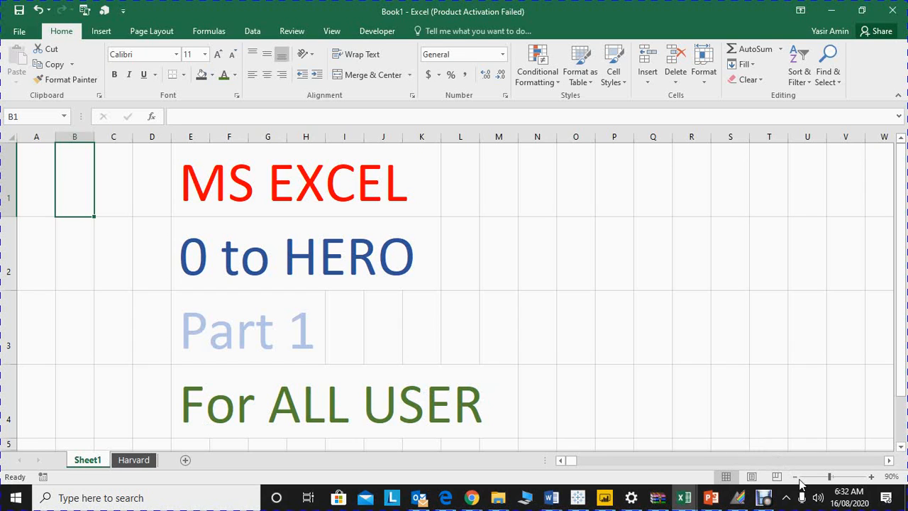
pyautogui.click(871, 478)
pyautogui.click(871, 478)
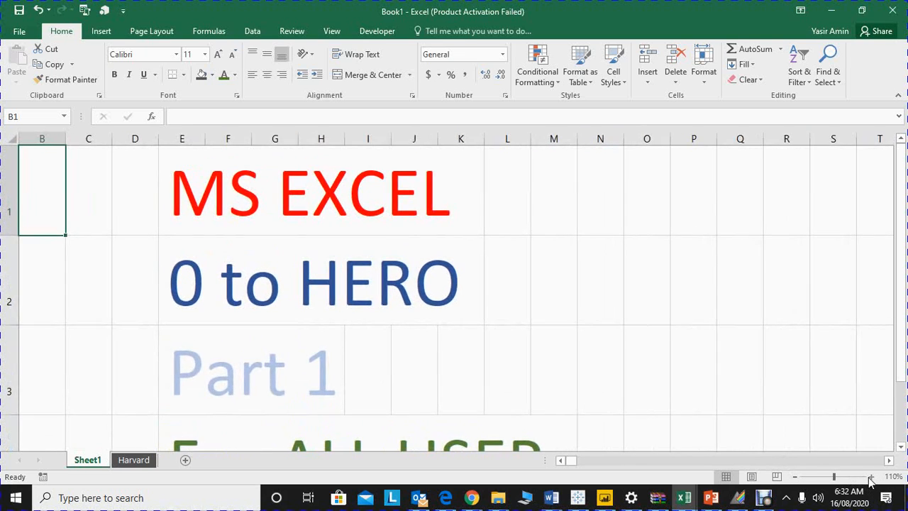
pyautogui.click(871, 478)
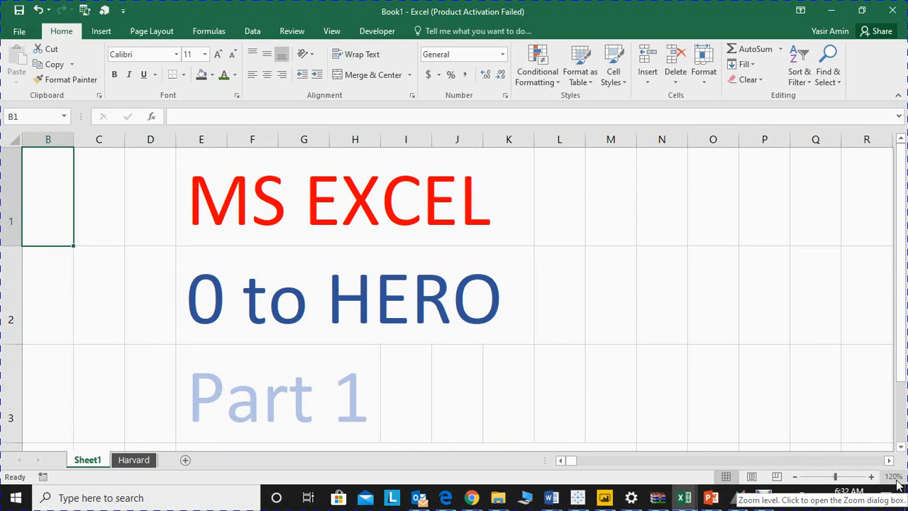
pyautogui.click(792, 478)
pyautogui.click(793, 478)
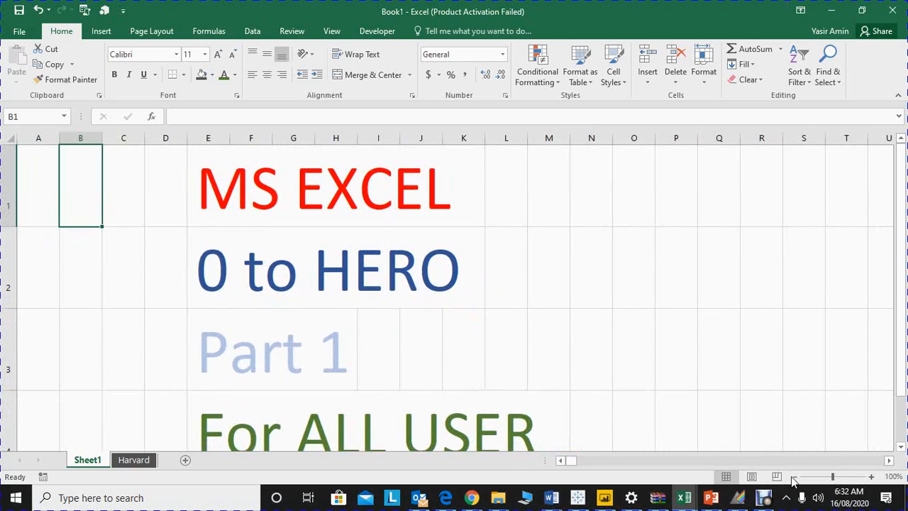
pyautogui.click(792, 478)
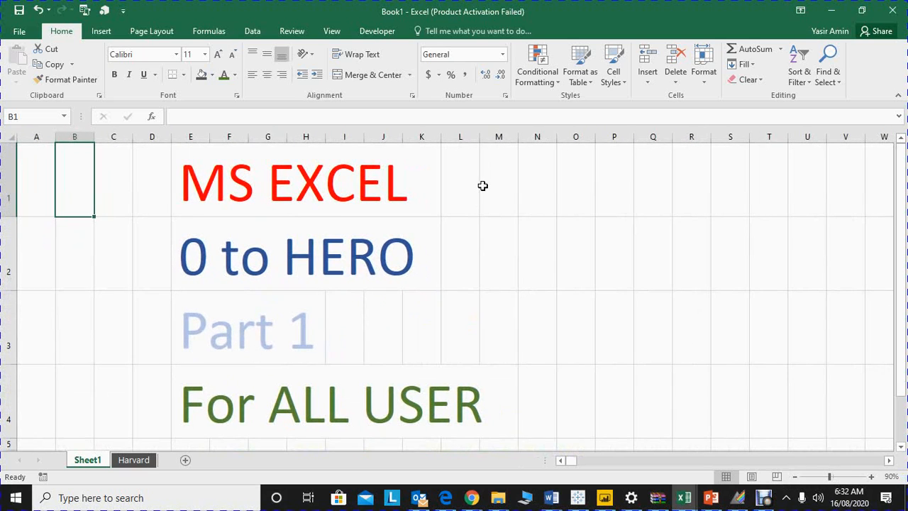
# Step: Examine the templates offered for new workbooks and the list of recent files available to open
pyautogui.click(16, 32)
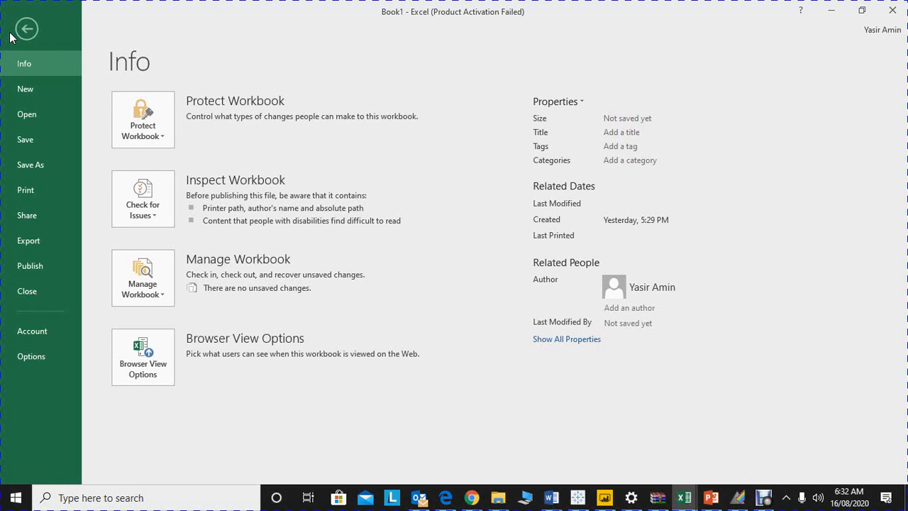
pyautogui.click(26, 90)
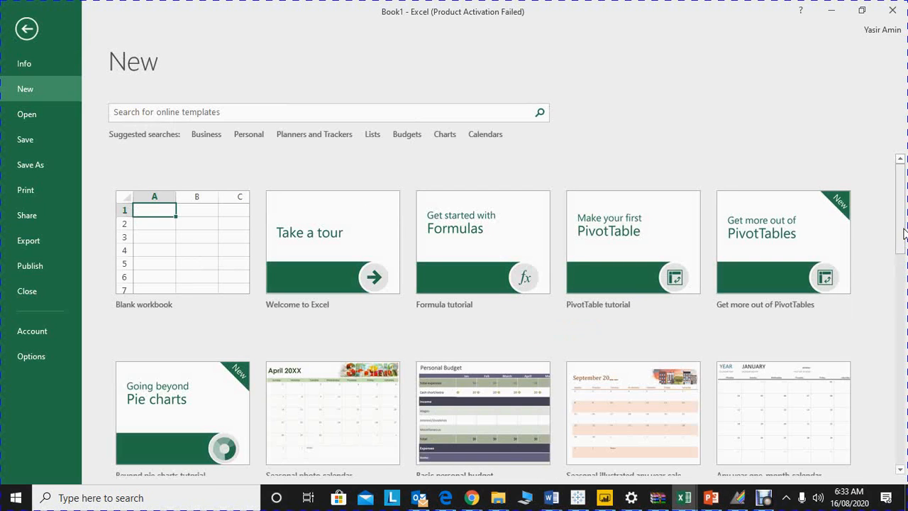
pyautogui.moveTo(904, 234); pyautogui.dragTo(895, 192)
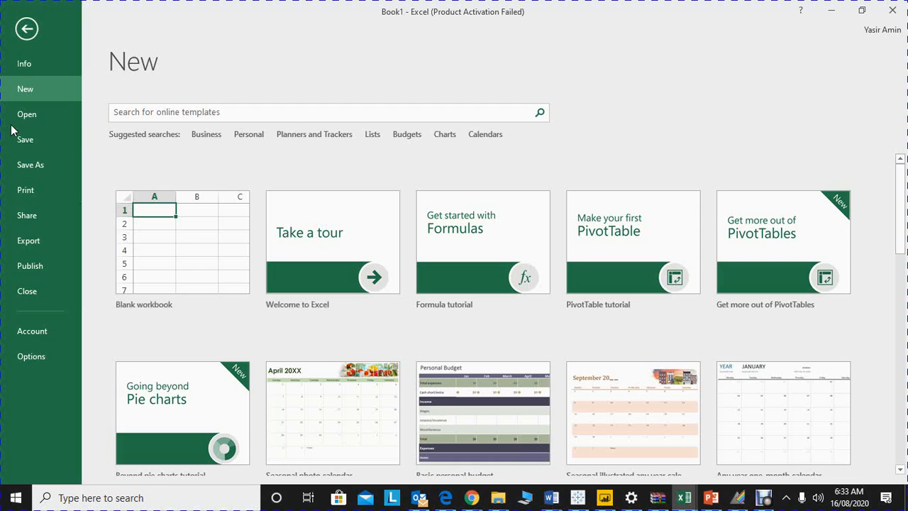
pyautogui.click(47, 119)
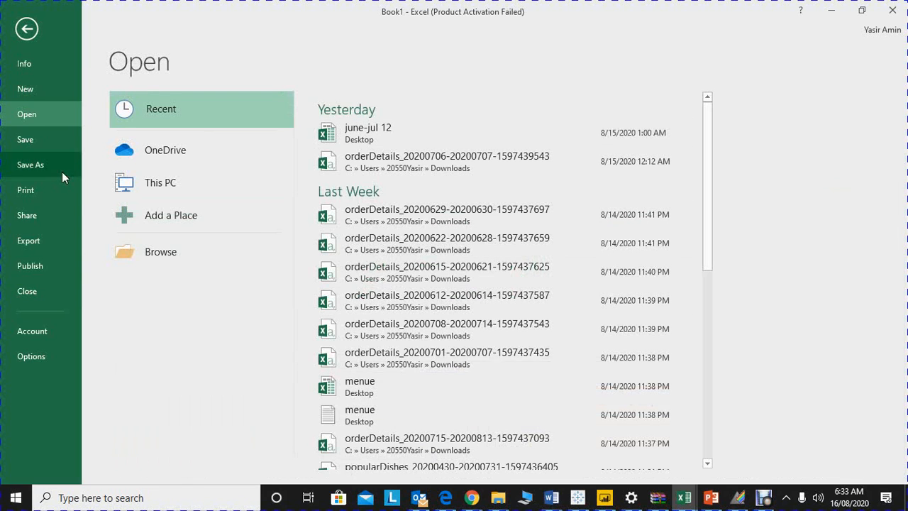
# Step: Examine the Save As locations and dialog, the print settings and the export choices without saving the workbook
pyautogui.click(20, 148)
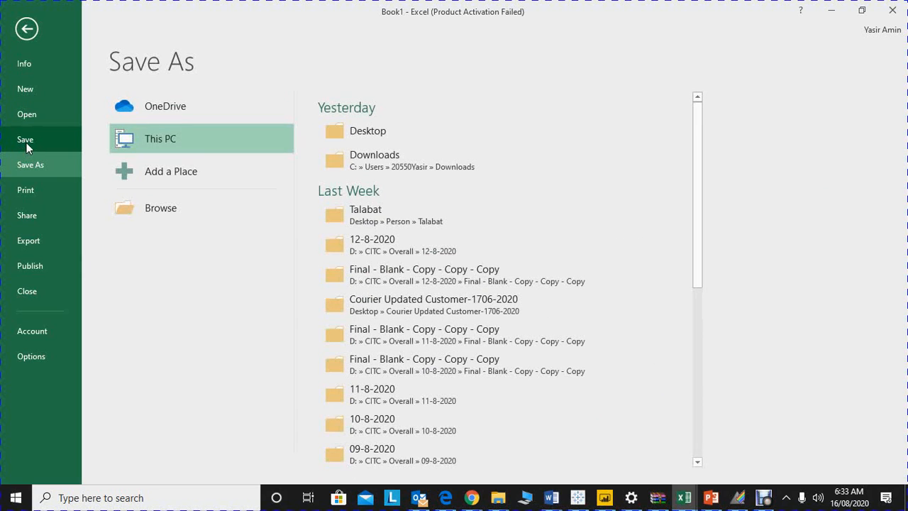
pyautogui.click(160, 209)
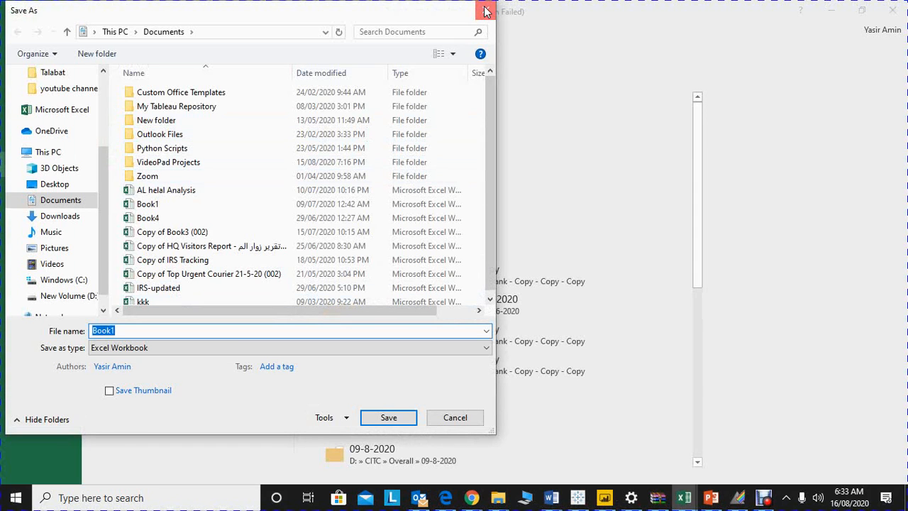
pyautogui.click(487, 11)
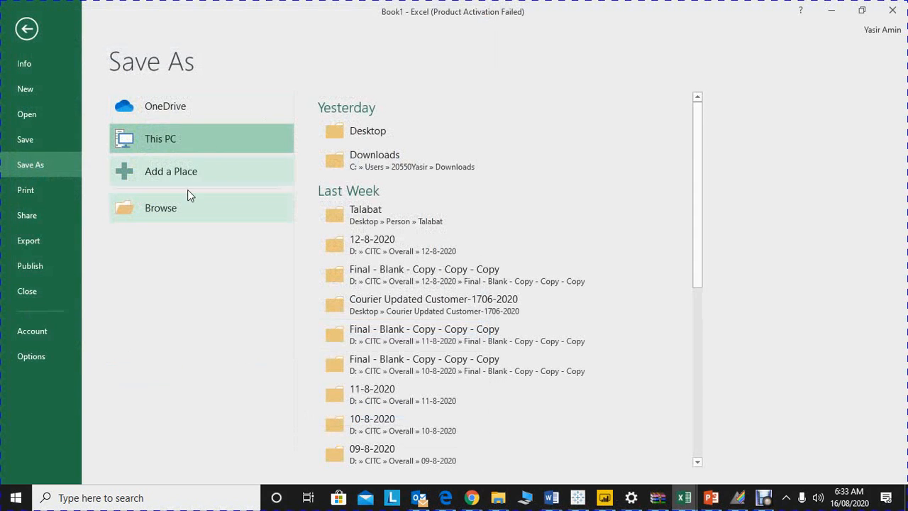
pyautogui.click(40, 196)
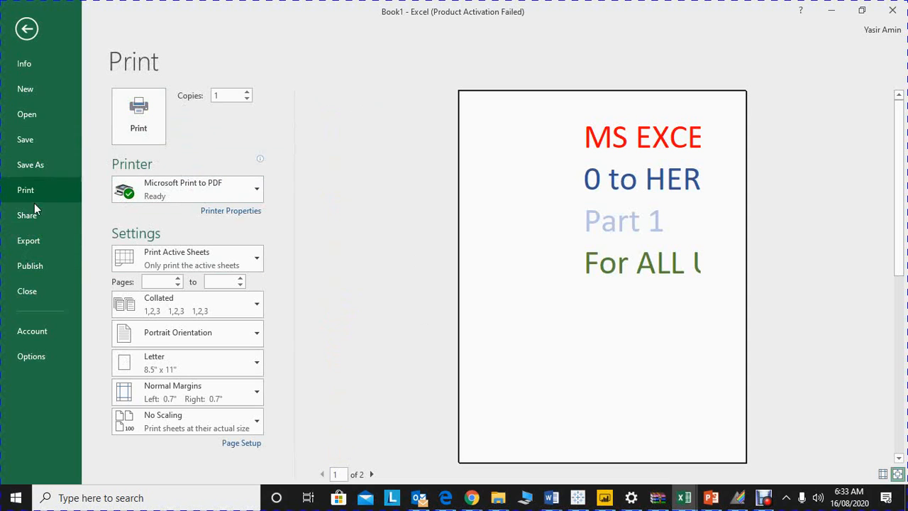
pyautogui.click(36, 241)
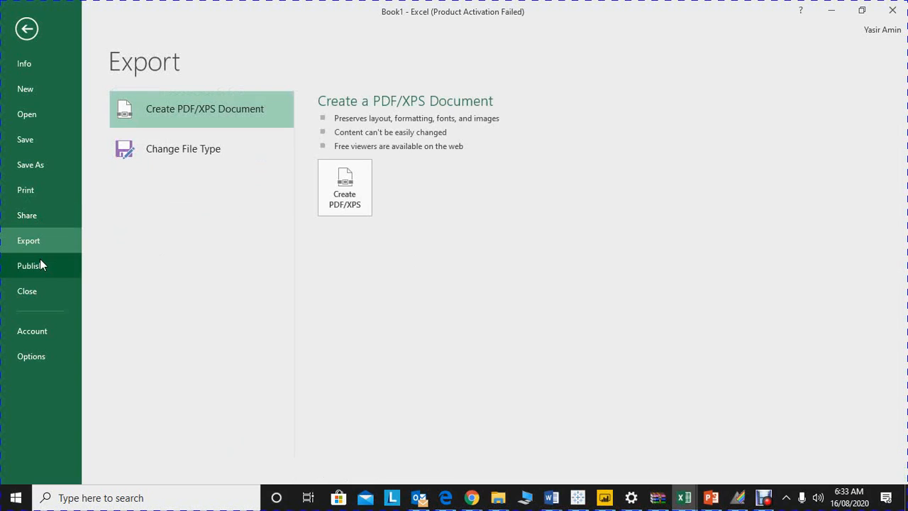
# Step: Examine the General, Language and Formulas settings in Excel Options and close them without changes
pyautogui.press('Escape')
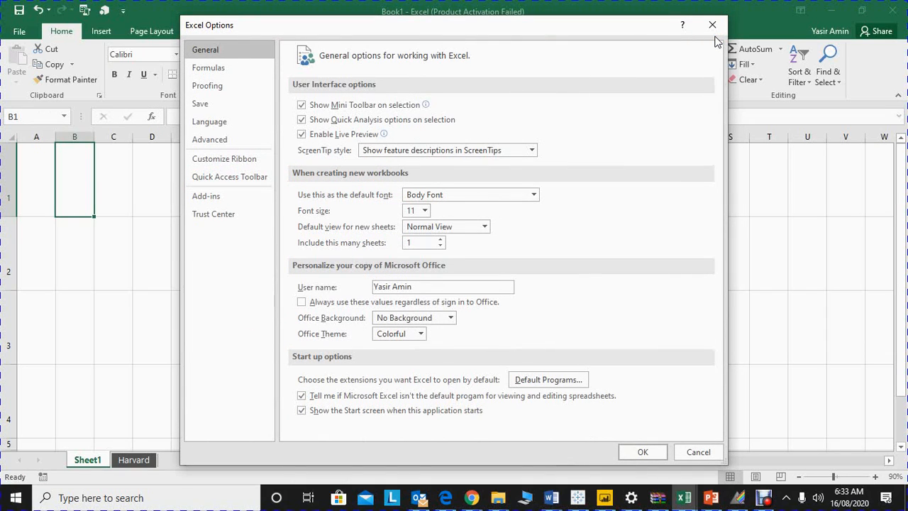
pyautogui.click(197, 121)
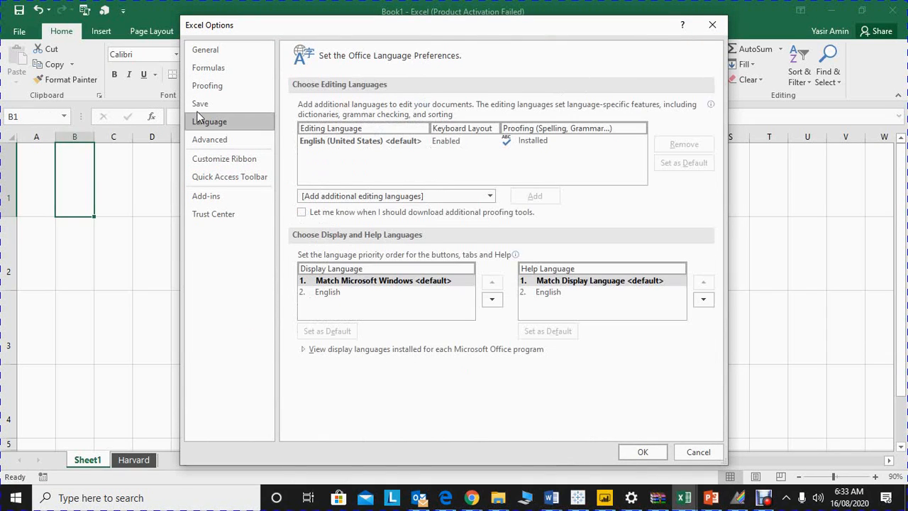
pyautogui.click(217, 67)
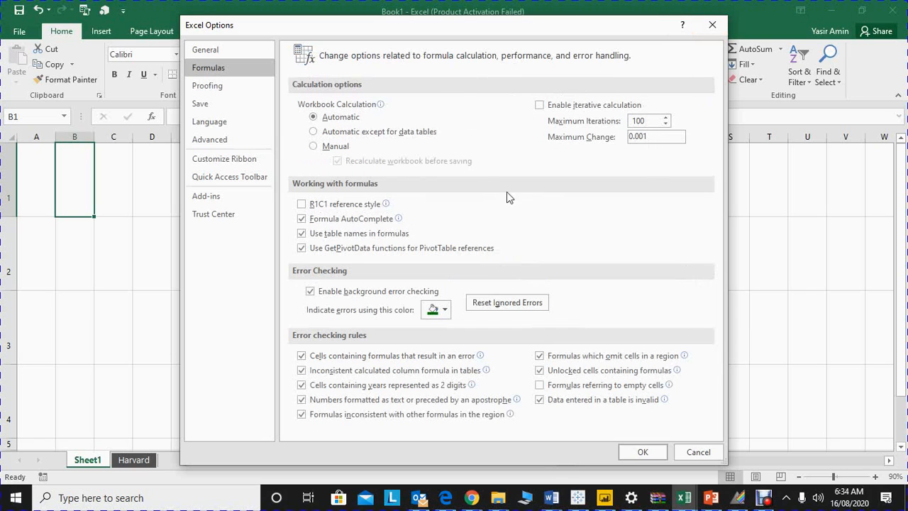
pyautogui.click(712, 25)
# Step: Show the workbook's Info page and return to Sheet1
pyautogui.click(19, 31)
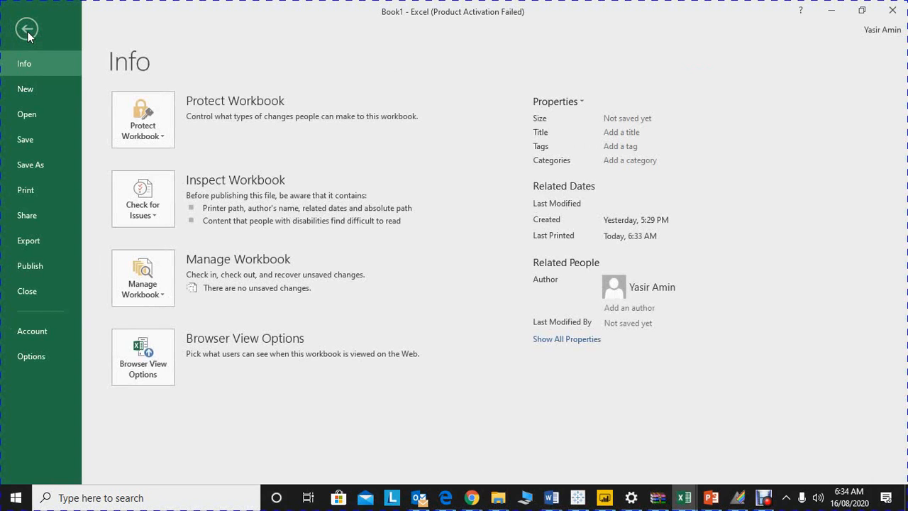
pyautogui.click(27, 30)
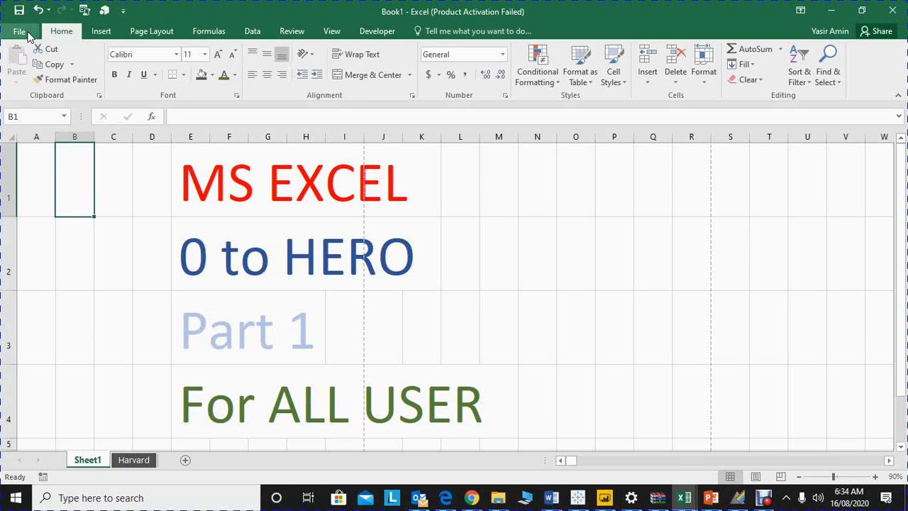
pyautogui.click(17, 31)
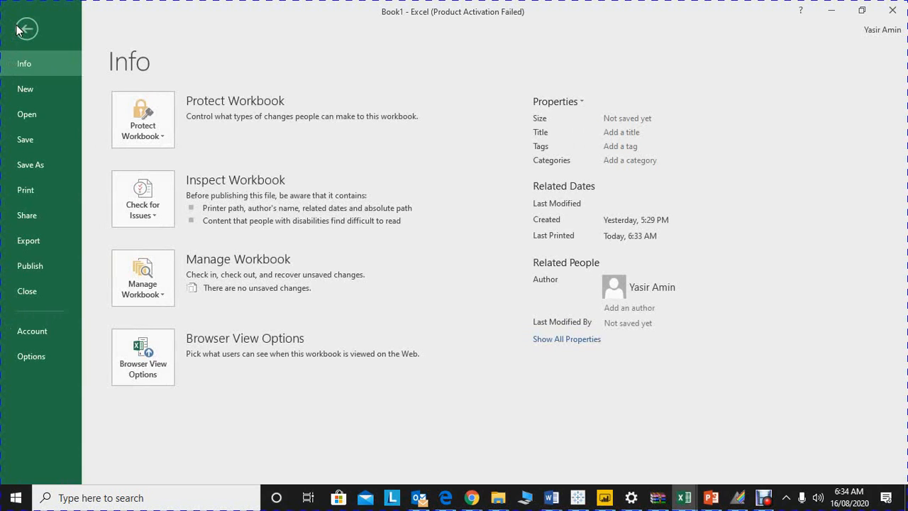
pyautogui.click(18, 30)
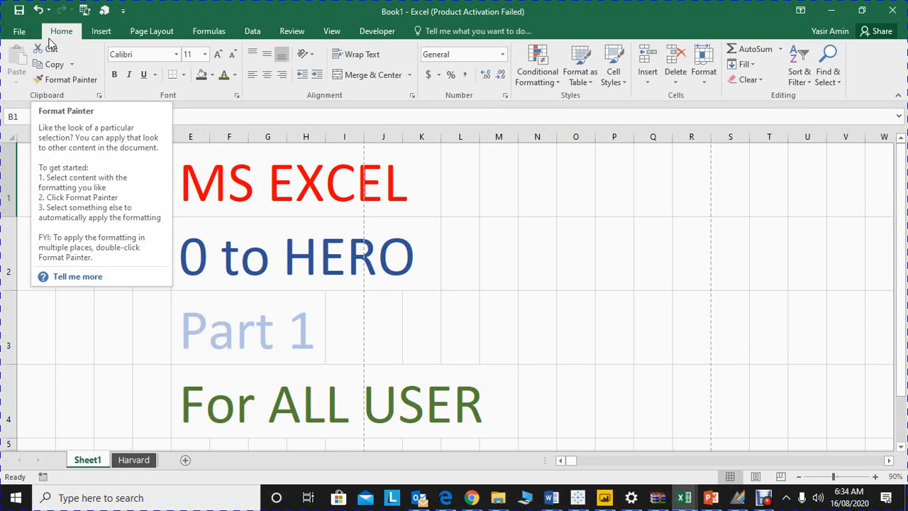
# Step: Enter 1 in cell M1 of Sheet1 and keep that cell selected
pyautogui.click(465, 182)
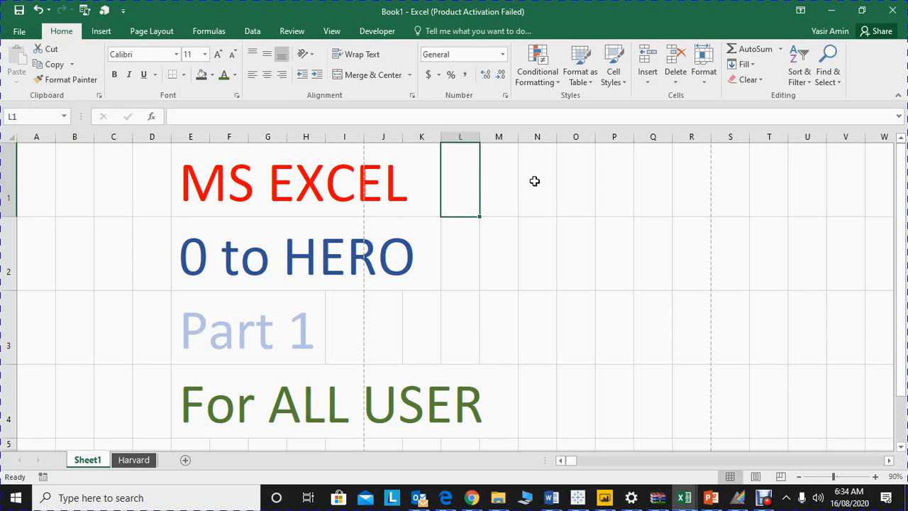
pyautogui.press('Right')
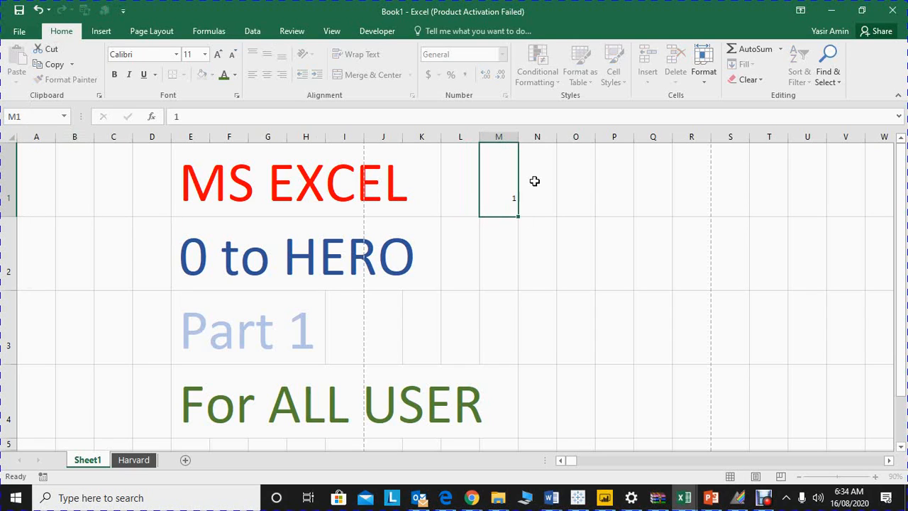
pyautogui.write('1')
pyautogui.press('Right')
pyautogui.press('Left')
pyautogui.press('Down')
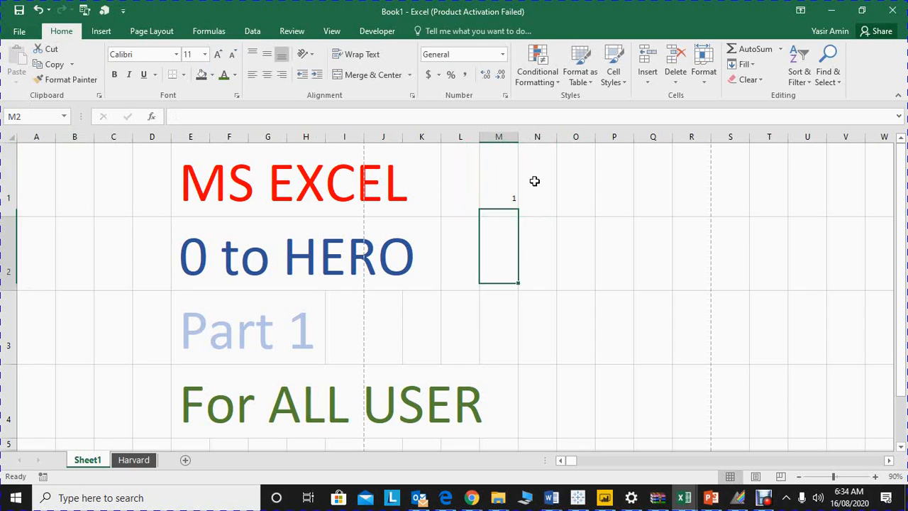
pyautogui.press('Right')
pyautogui.press('Left')
pyautogui.press('Up')
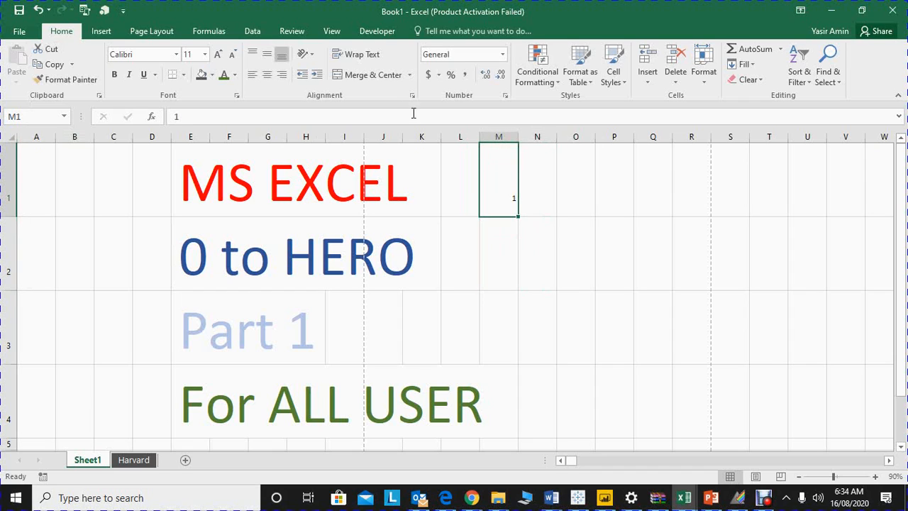
# Step: Cut the value from cell M1 and paste it into cell M2
pyautogui.click(50, 51)
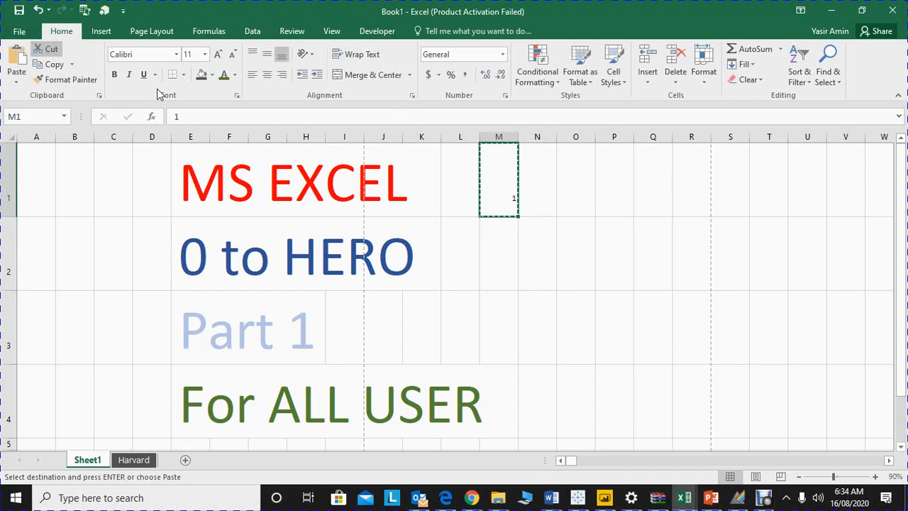
pyautogui.click(507, 254)
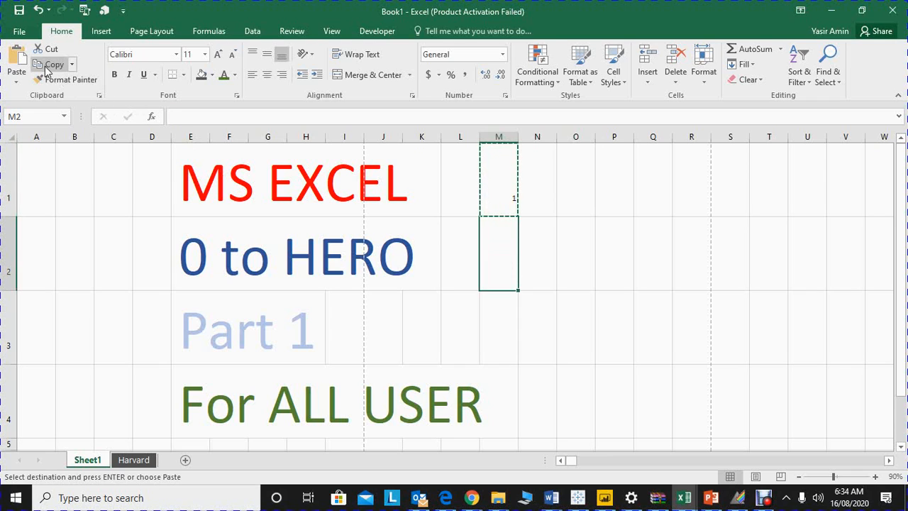
pyautogui.click(17, 60)
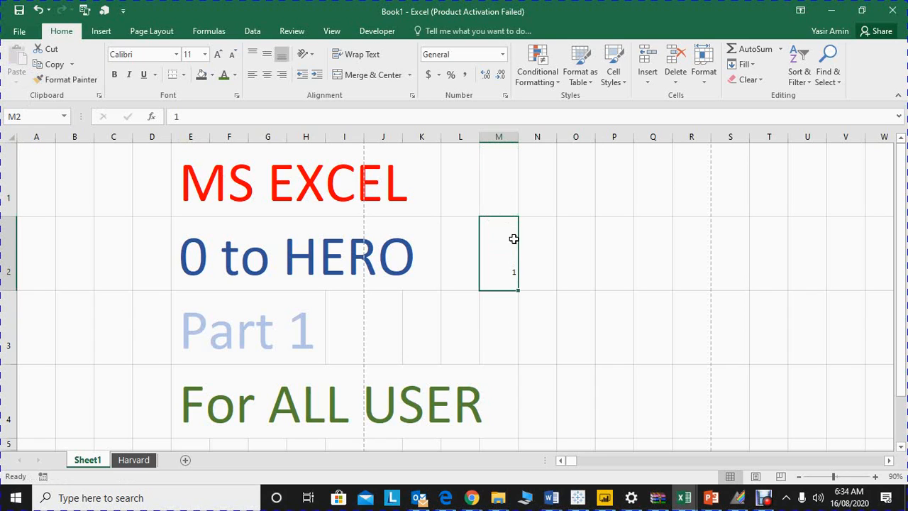
# Step: Copy cell M2 and paste it into cell N2
pyautogui.click(51, 65)
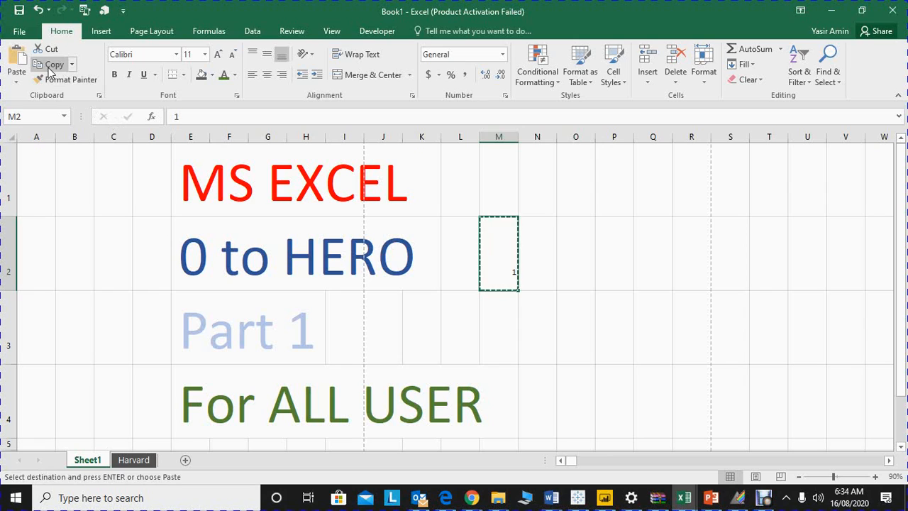
pyautogui.click(540, 282)
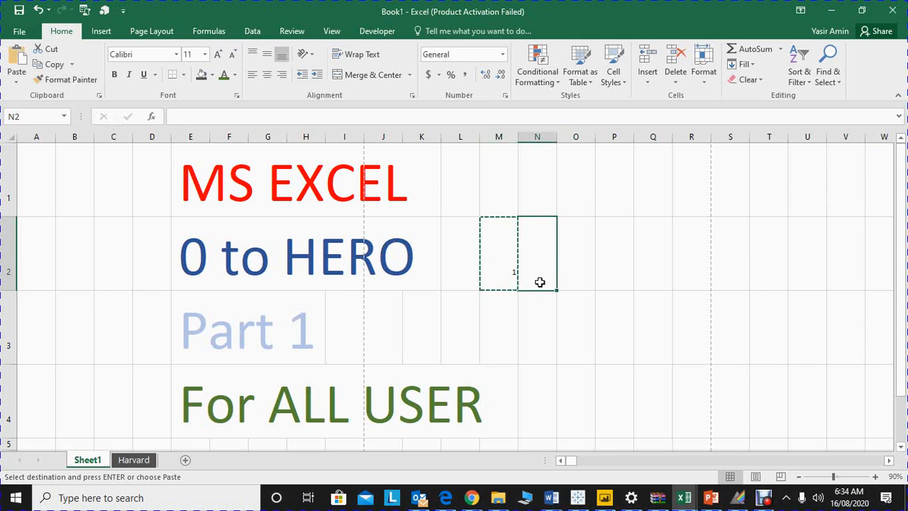
pyautogui.click(16, 56)
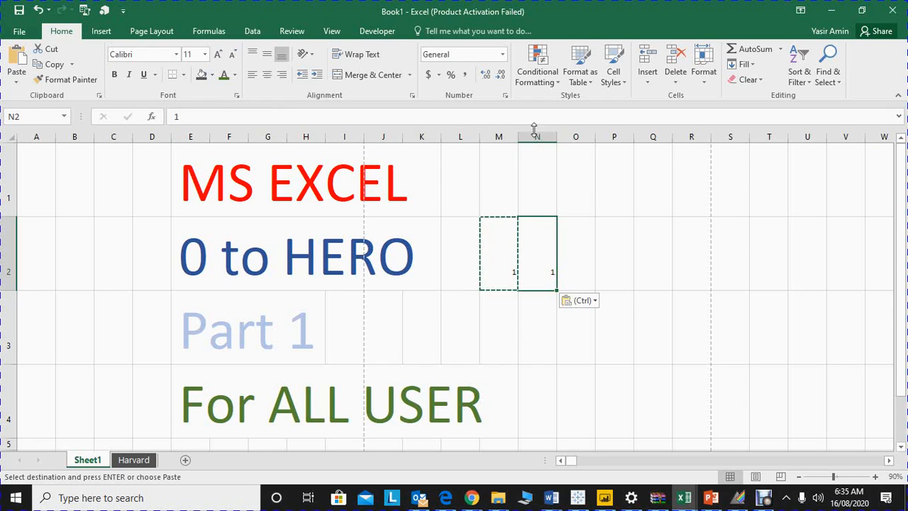
# Step: Fill cell M2 with dark gray and apply its formatting to cell N2 with Format Painter
pyautogui.click(502, 273)
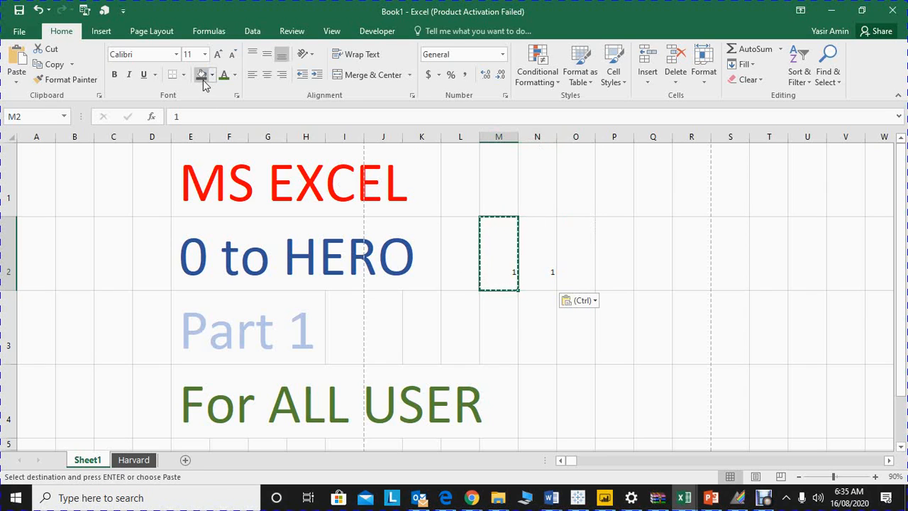
pyautogui.click(201, 74)
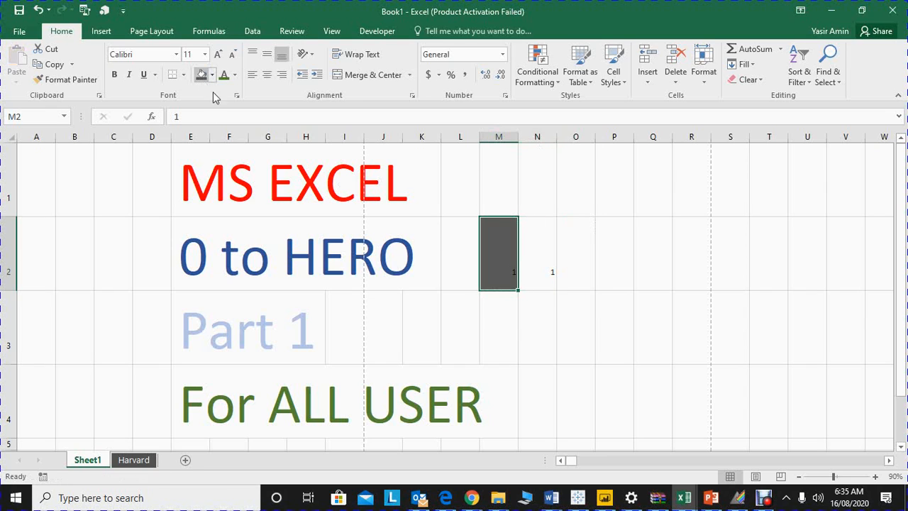
pyautogui.click(67, 81)
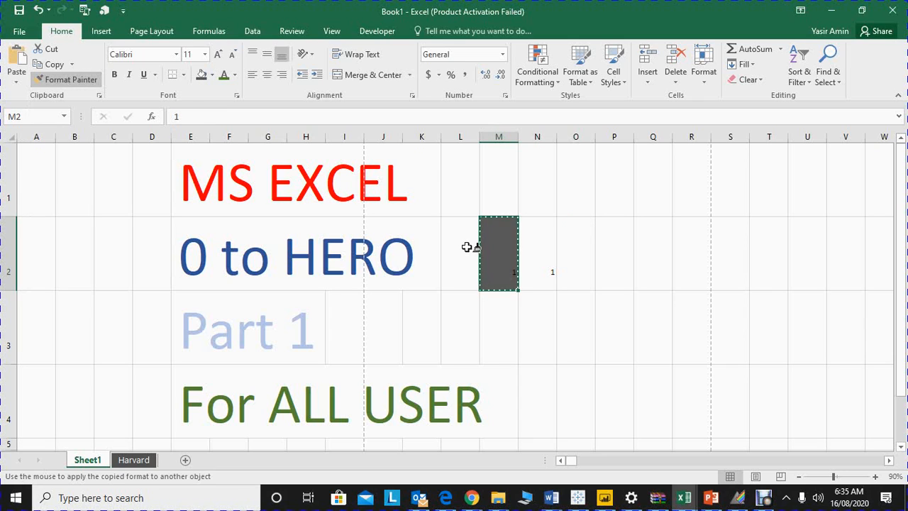
pyautogui.click(540, 253)
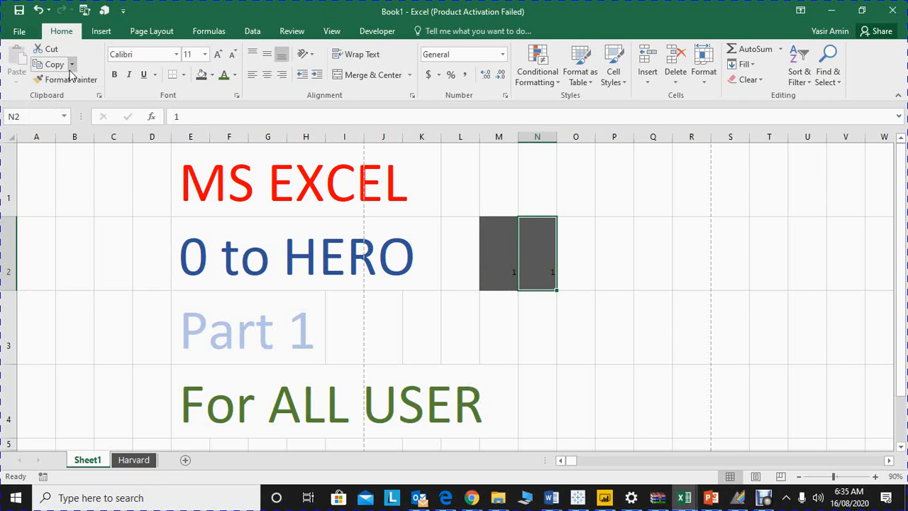
pyautogui.click(616, 237)
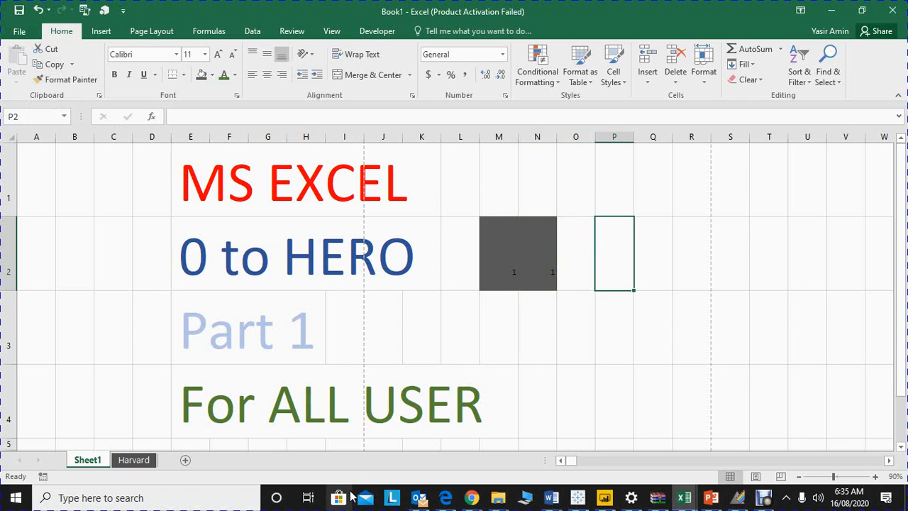
# Step: On the Harvard sheet, enter the headings Sr No, Name and Amount in cells C4 to E4
pyautogui.click(145, 462)
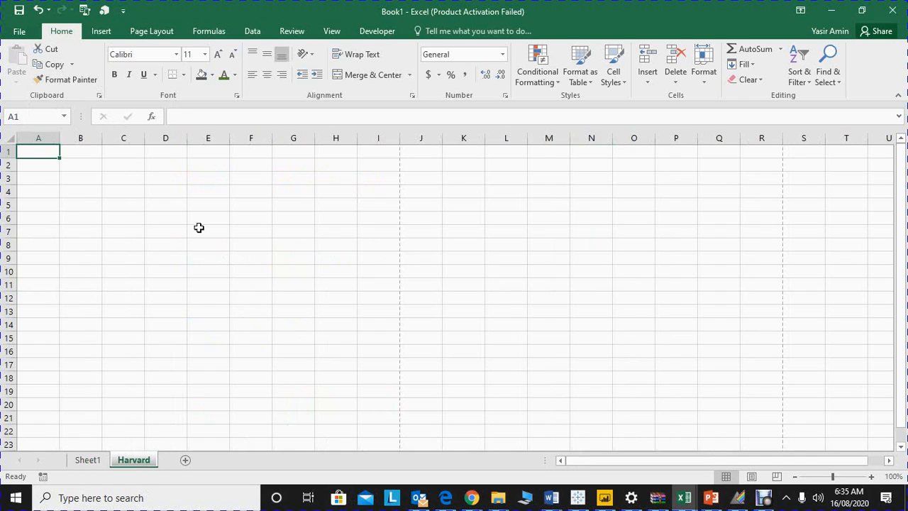
pyautogui.click(126, 196)
pyautogui.write('Sr')
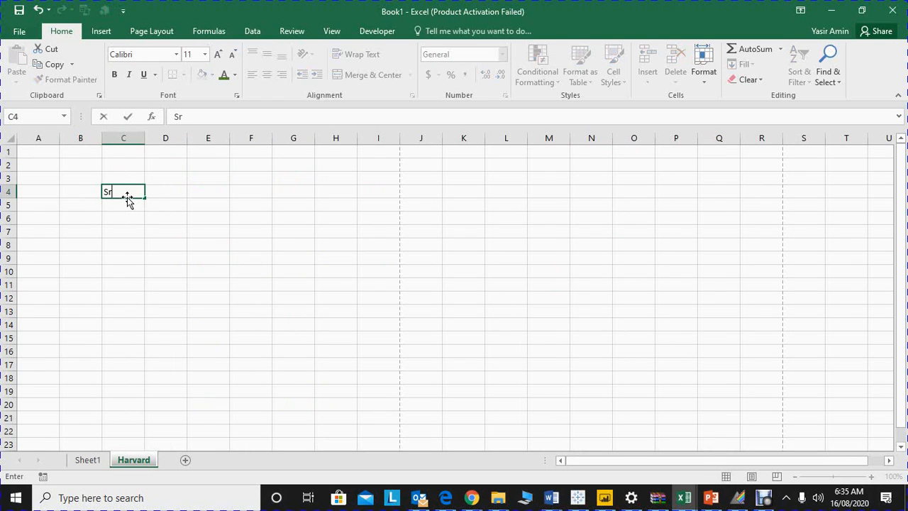
pyautogui.write(' No.')
pyautogui.press('Tab')
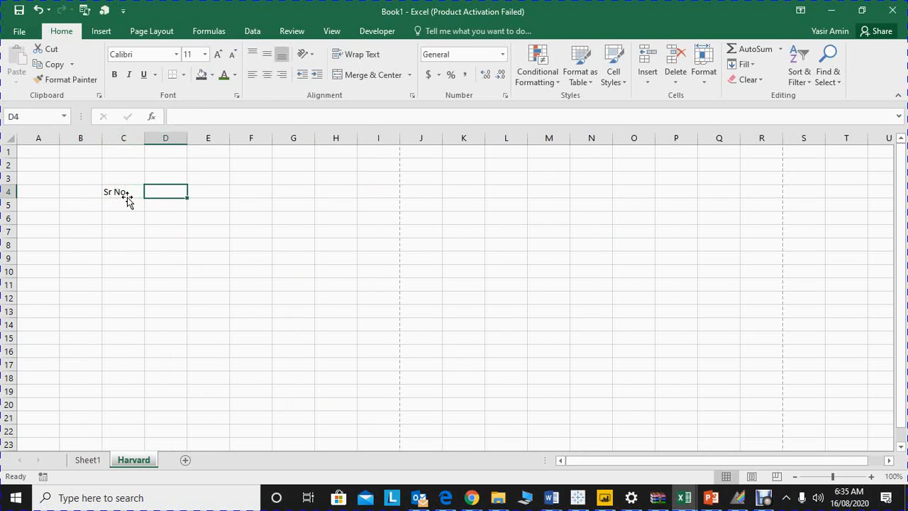
pyautogui.write('Name')
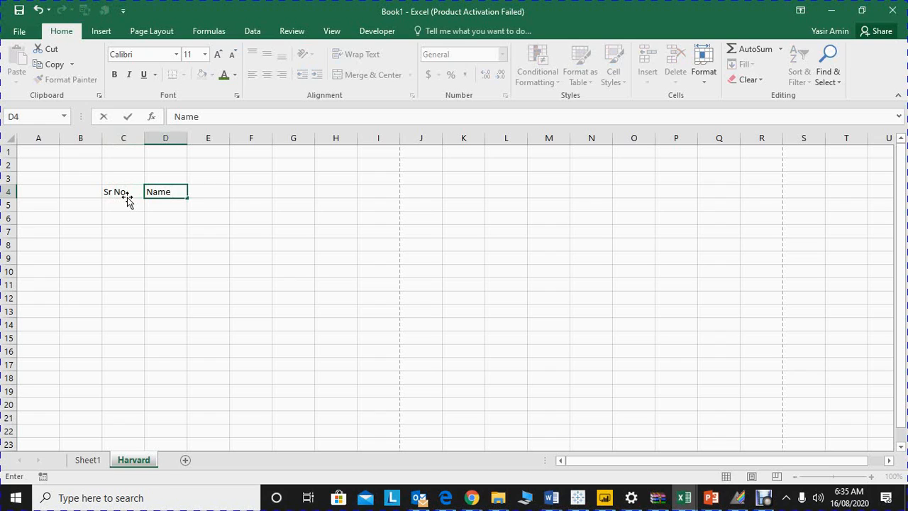
pyautogui.press('Tab')
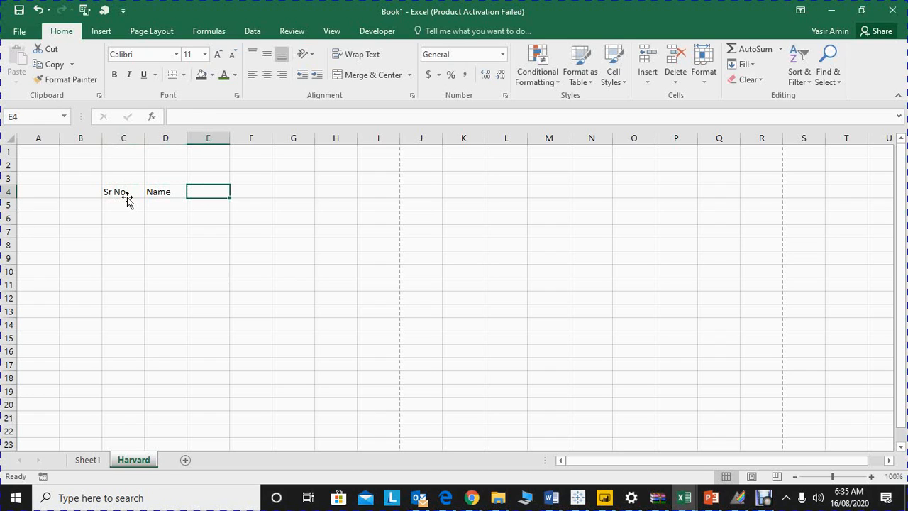
pyautogui.write('Amount')
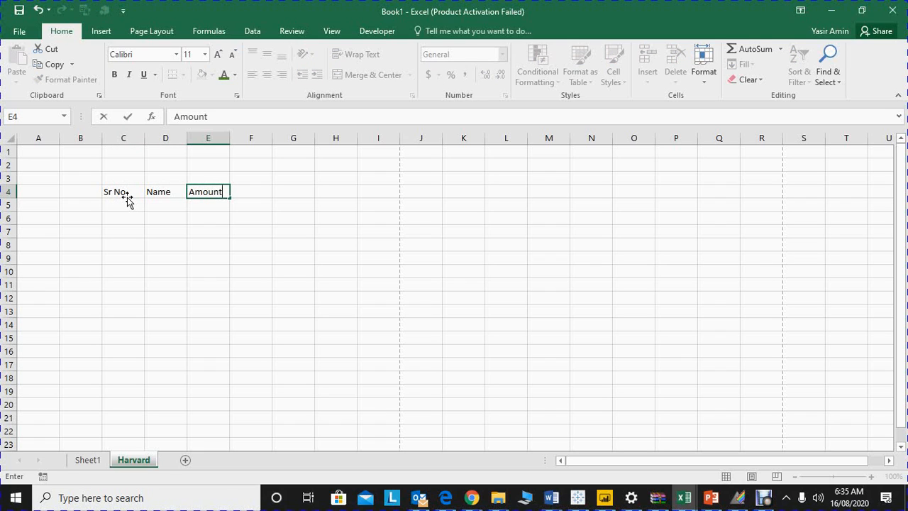
pyautogui.press('Tab')
pyautogui.click(129, 201)
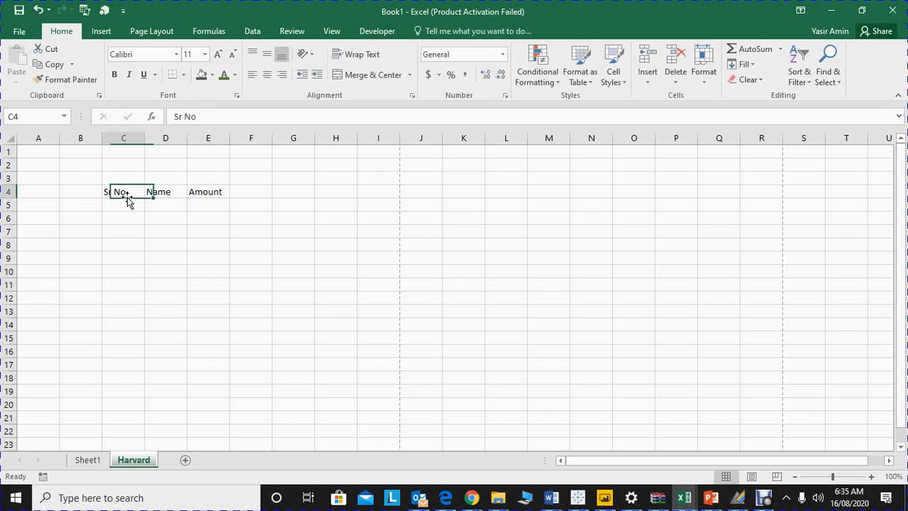
pyautogui.press('Down')
pyautogui.press('Up')
pyautogui.hotkey('shift', 'Right')
pyautogui.hotkey('shift', 'Right')
pyautogui.hotkey('shift', 'Down')
pyautogui.hotkey('shift', 'Down')
pyautogui.hotkey('shift', 'Down')
pyautogui.hotkey('shift', 'Down')
pyautogui.hotkey('shift', 'Down')
pyautogui.hotkey('shift', 'Down')
pyautogui.hotkey('shift', 'Down')
pyautogui.hotkey('shift', 'Down')
pyautogui.hotkey('shift', 'Down')
pyautogui.hotkey('shift', 'Down')
pyautogui.hotkey('shift', 'Down')
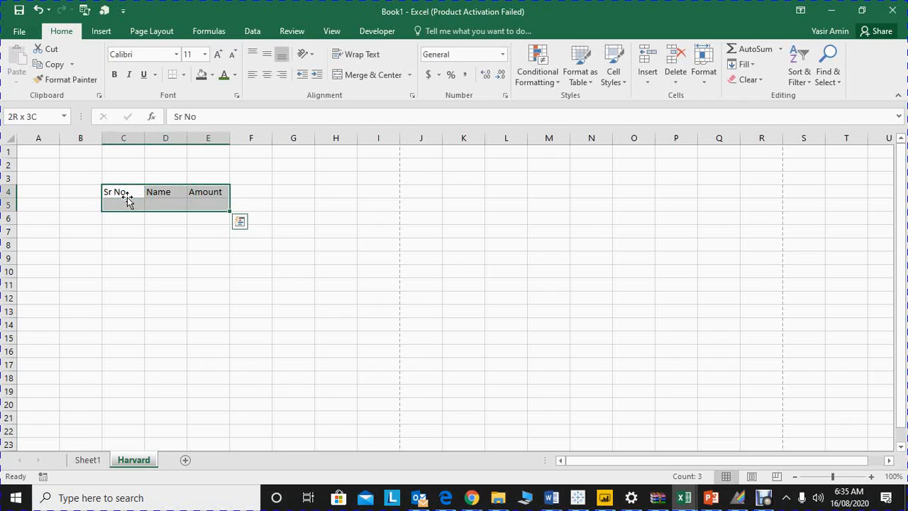
pyautogui.hotkey('shift', 'Up')
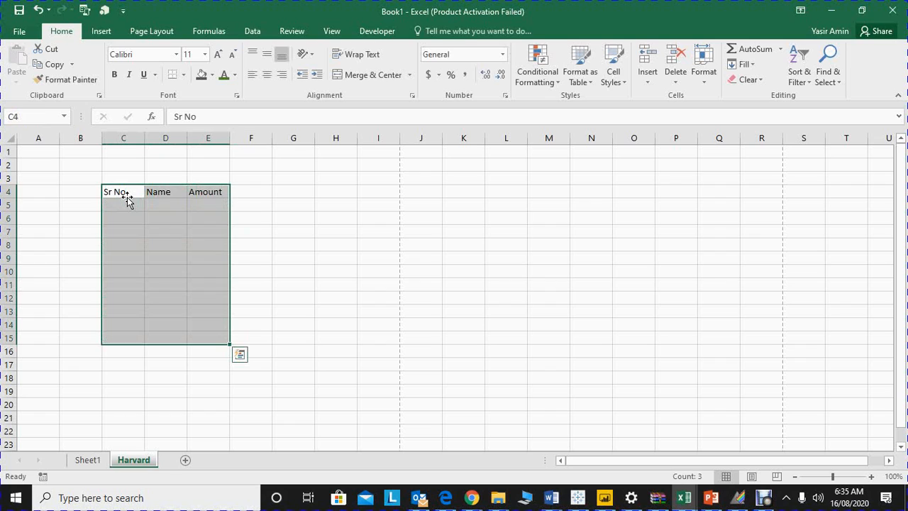
pyautogui.click(128, 201)
pyautogui.press('Down')
pyautogui.press('Right')
pyautogui.press('Right')
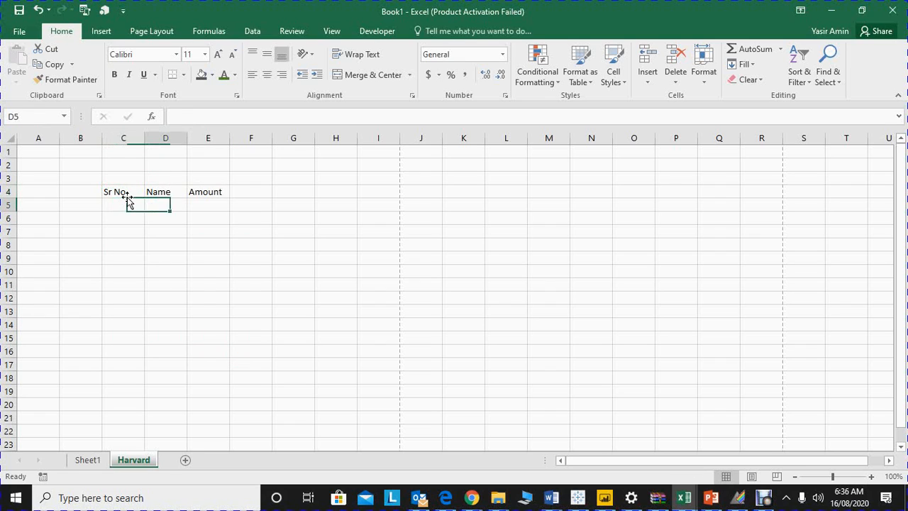
pyautogui.press('Left')
# Step: Fill the first data row with 1 in C5, the employee's first name in D5 and 1800 in E5
pyautogui.press('Left')
pyautogui.press('Down')
pyautogui.press('Right')
pyautogui.press('Right')
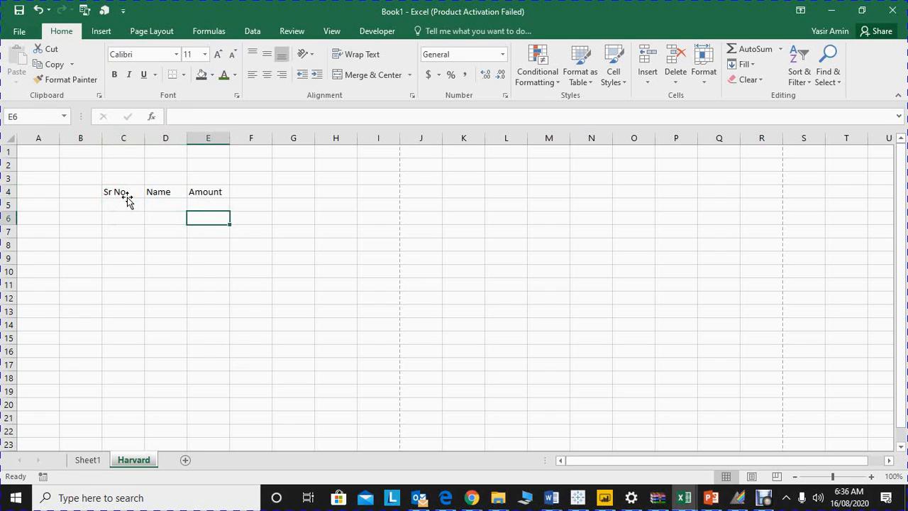
pyautogui.press('Left')
pyautogui.press('Up')
pyautogui.press('Left')
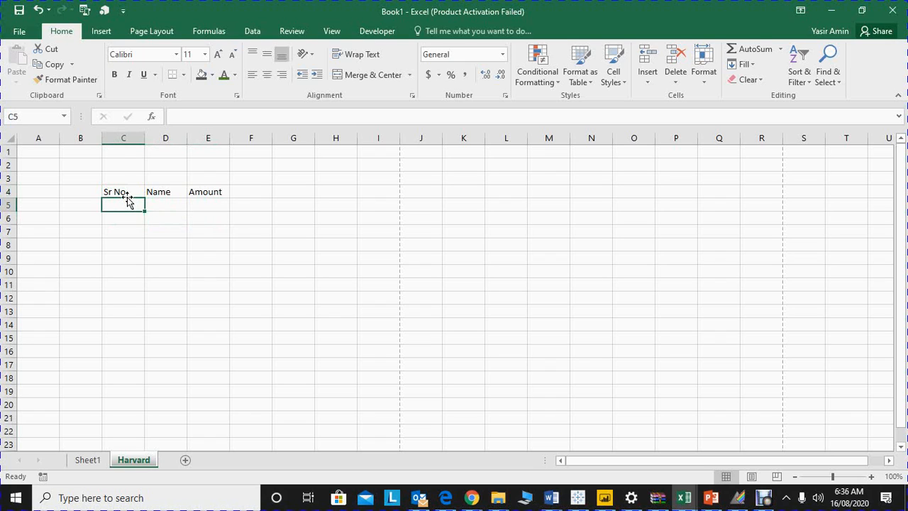
pyautogui.write('1')
pyautogui.press('Return')
pyautogui.press('Up')
pyautogui.click(179, 207)
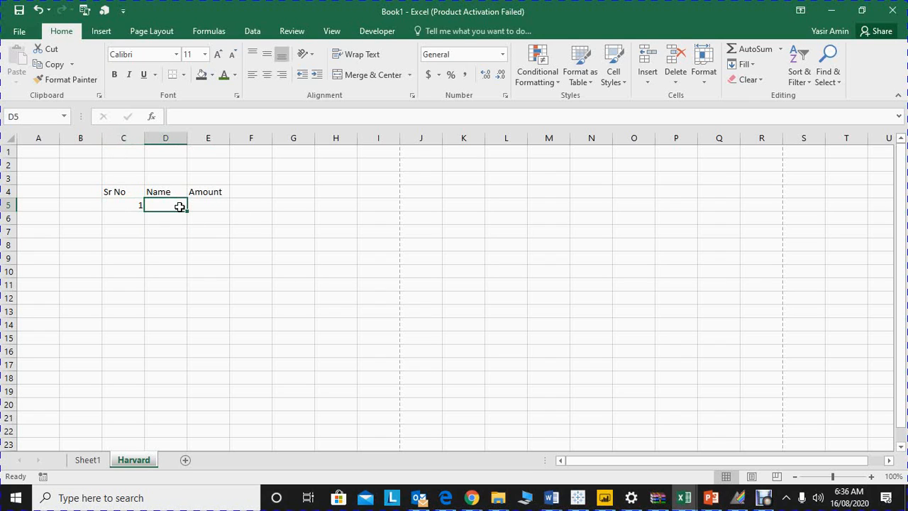
pyautogui.write('John')
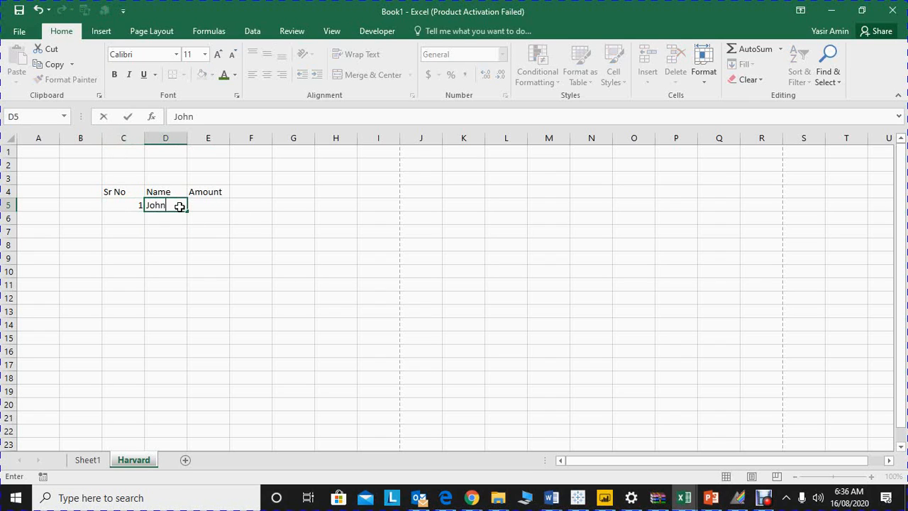
pyautogui.press('Return')
pyautogui.press('Right')
pyautogui.press('Up')
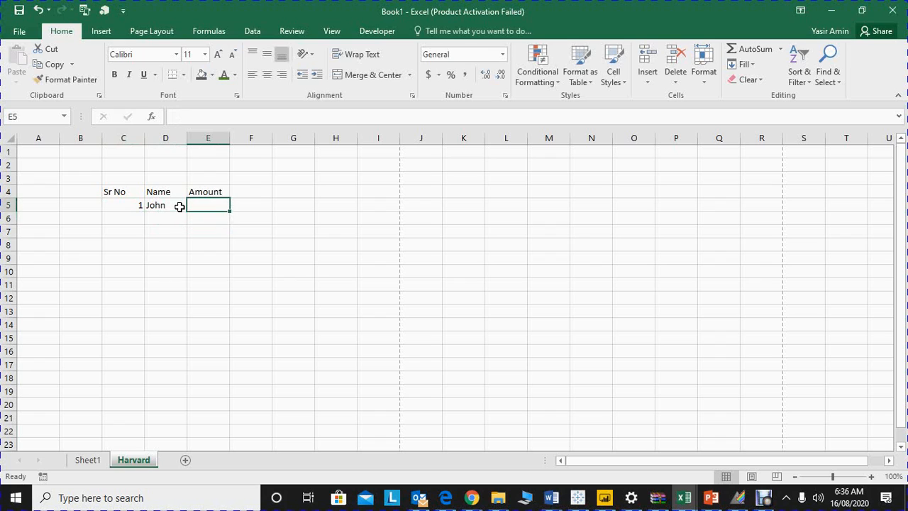
pyautogui.write('1800')
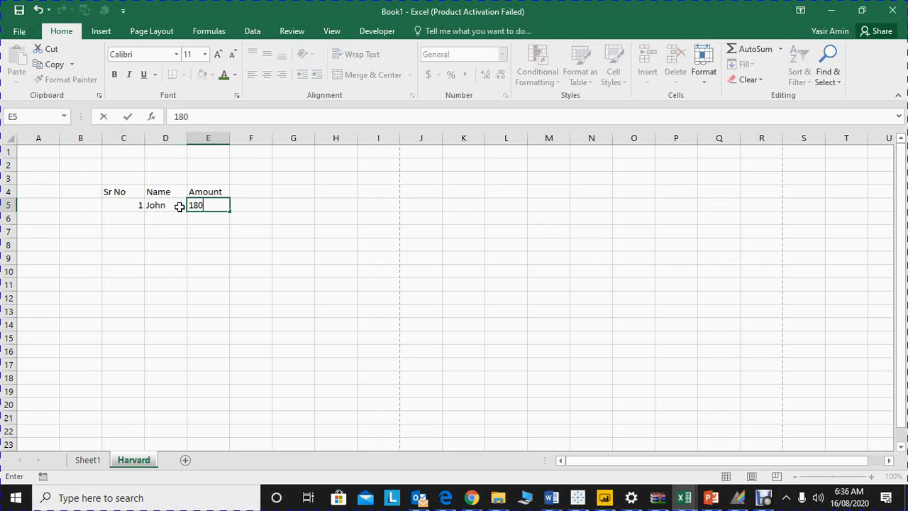
pyautogui.press('Return')
# Step: Replace the heading in E4 with Salary and the heading in D4 with Employee
pyautogui.press('Up')
pyautogui.press('Up')
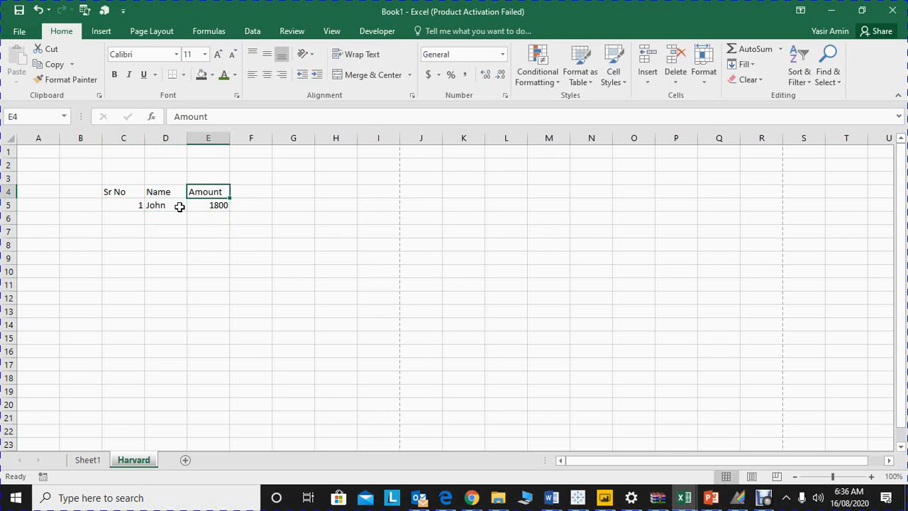
pyautogui.write('Salary')
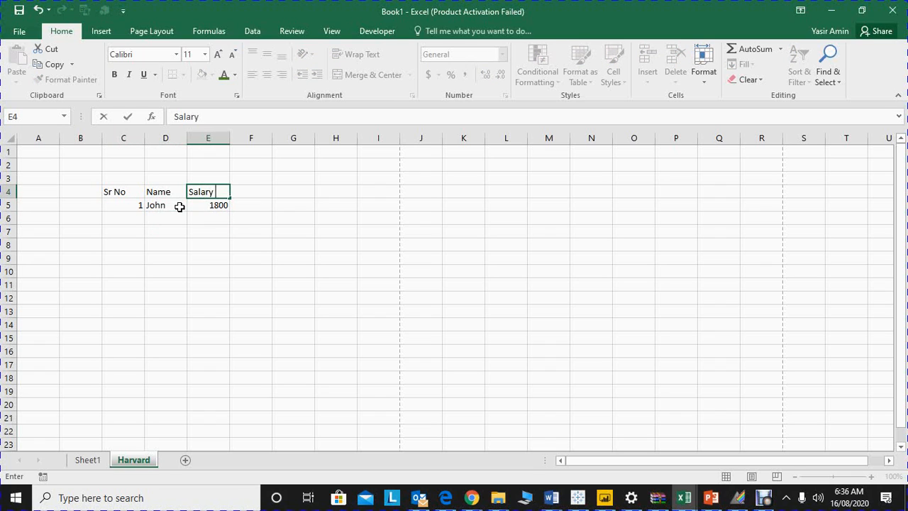
pyautogui.press('Left')
pyautogui.write('Employee')
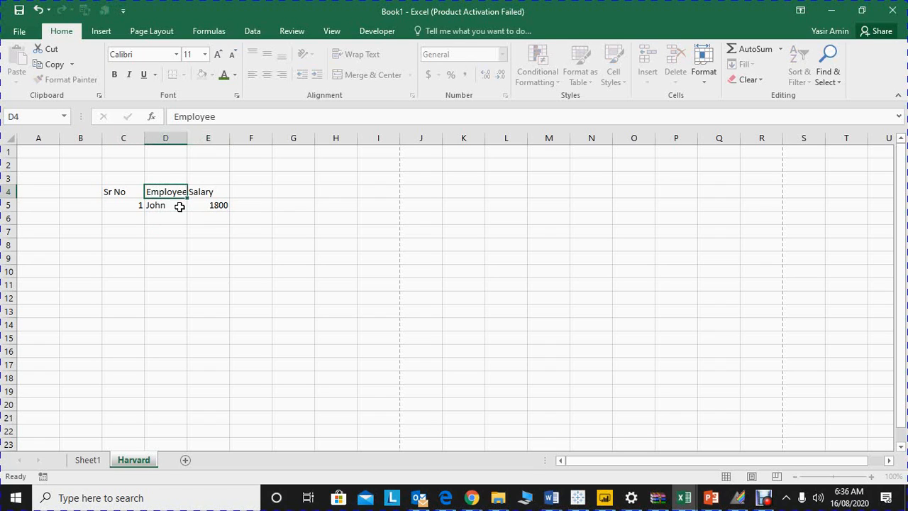
pyautogui.press('Return')
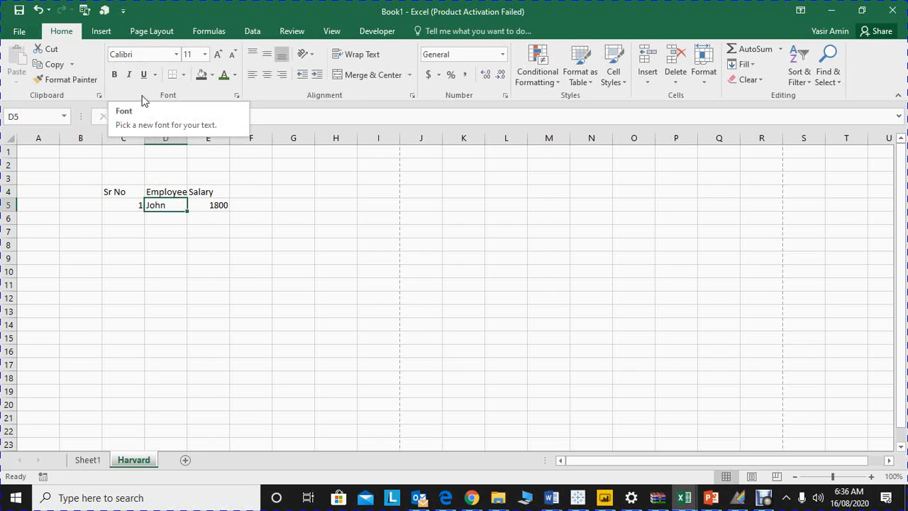
# Step: Format the Sr No heading in C4 with the Arial Black font at size 20
pyautogui.moveTo(122, 188); pyautogui.dragTo(203, 184)
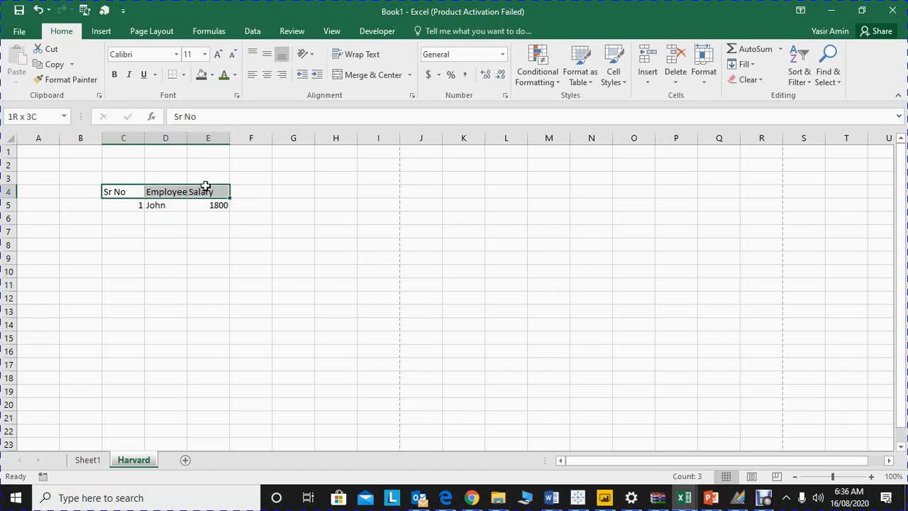
pyautogui.click(128, 196)
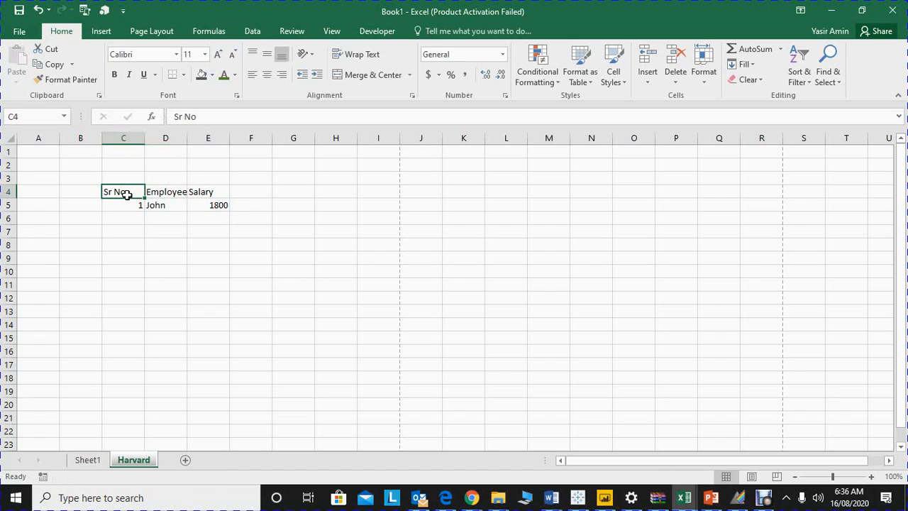
pyautogui.click(176, 56)
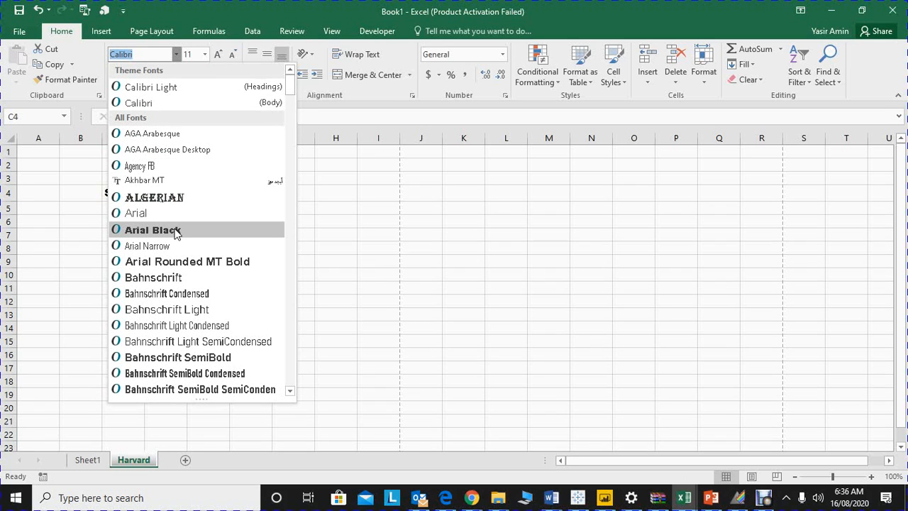
pyautogui.click(176, 231)
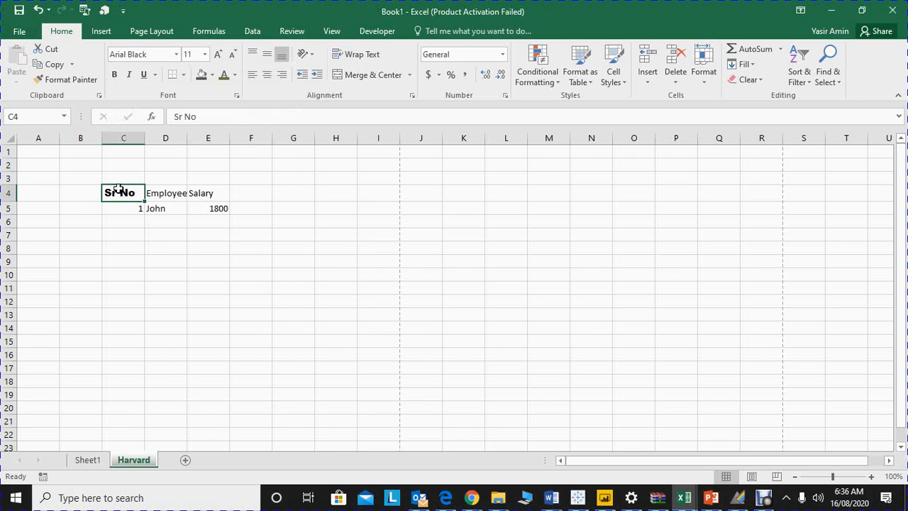
pyautogui.click(177, 55)
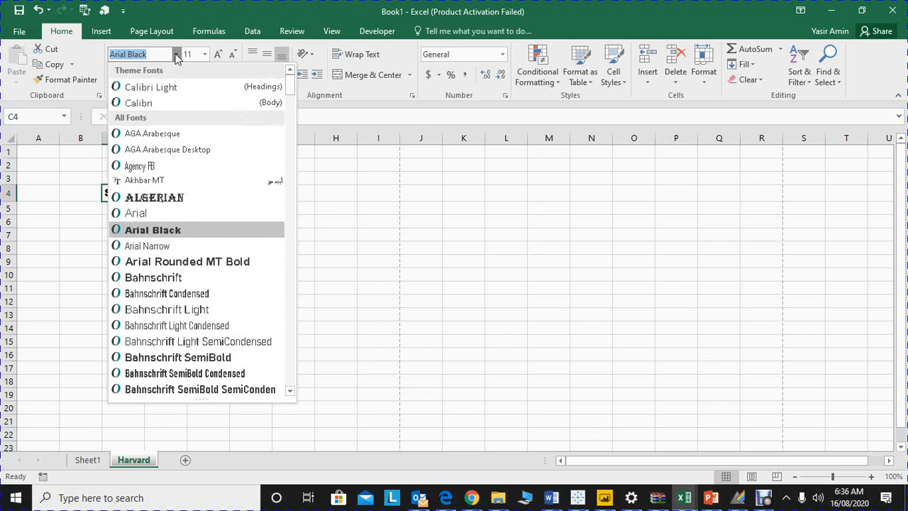
pyautogui.click(177, 55)
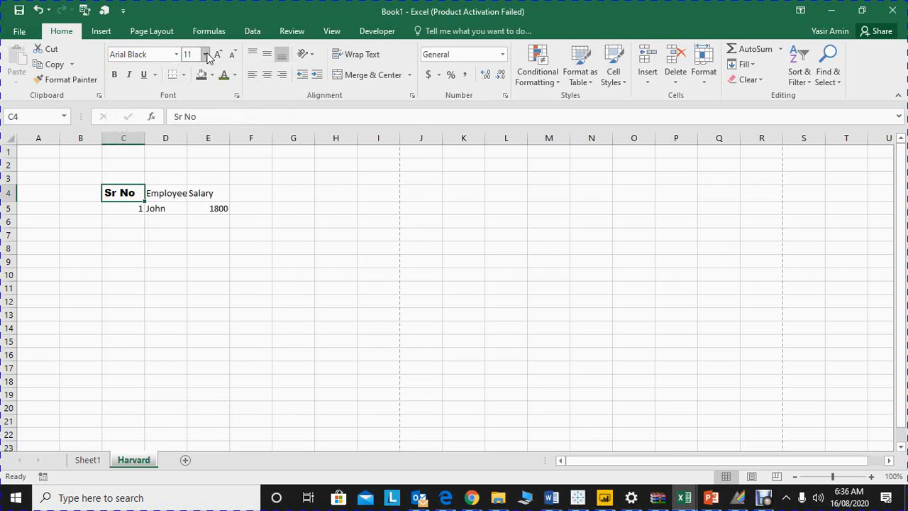
pyautogui.click(205, 54)
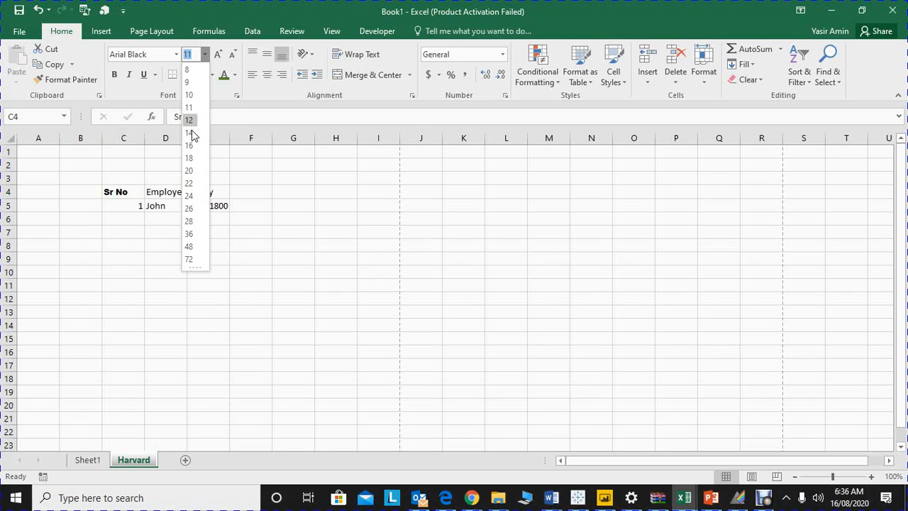
pyautogui.click(187, 171)
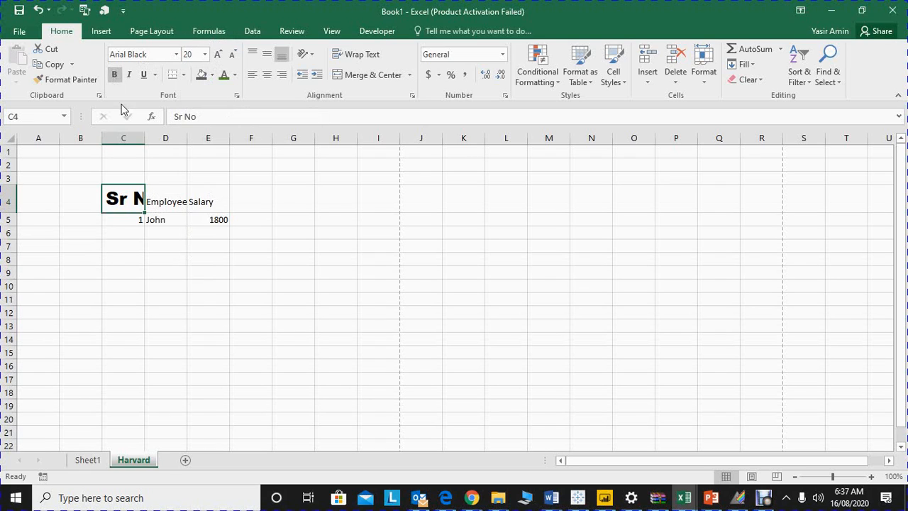
# Step: Switch bold, italic and underline on and off again for the Employee heading in D4
pyautogui.click(163, 201)
pyautogui.click(115, 75)
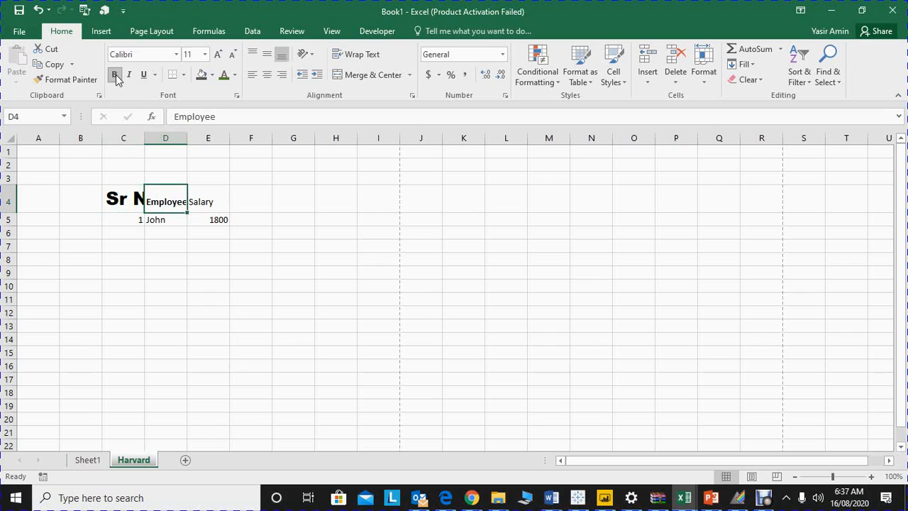
pyautogui.click(116, 75)
pyautogui.click(127, 78)
pyautogui.click(127, 78)
pyautogui.click(144, 76)
pyautogui.click(144, 75)
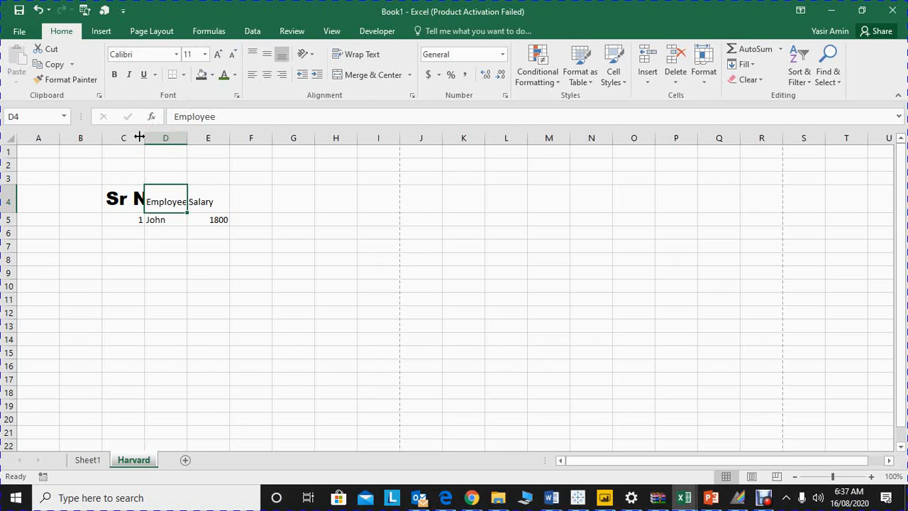
# Step: Give cell D4 a light orange fill and change its text from a light orange font color to blue-gray
pyautogui.click(235, 75)
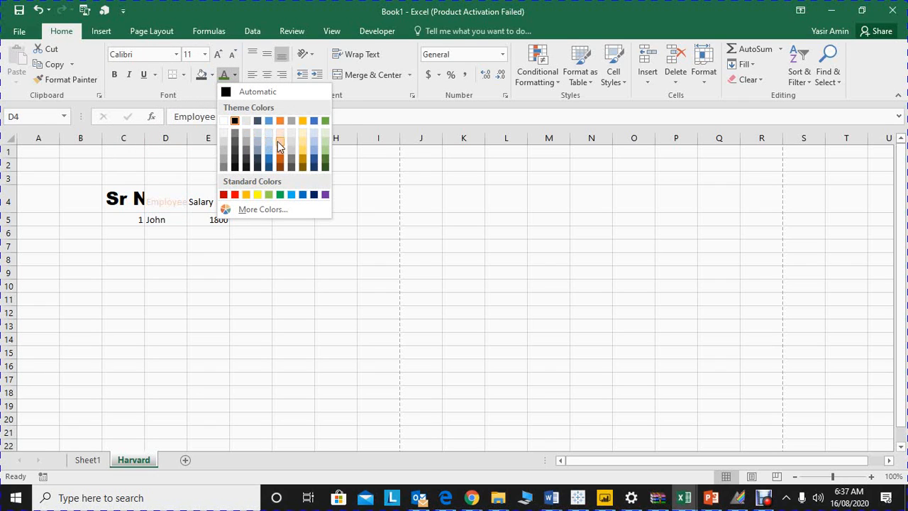
pyautogui.click(279, 142)
pyautogui.click(211, 75)
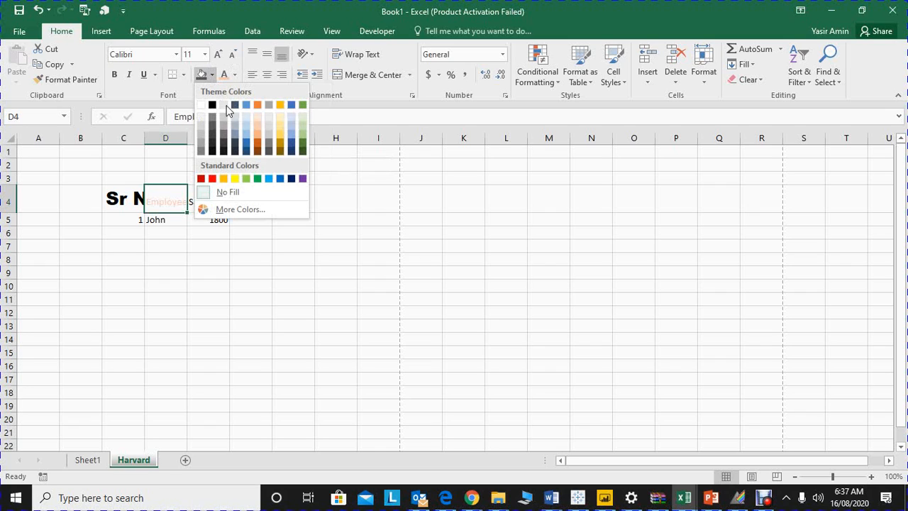
pyautogui.click(261, 129)
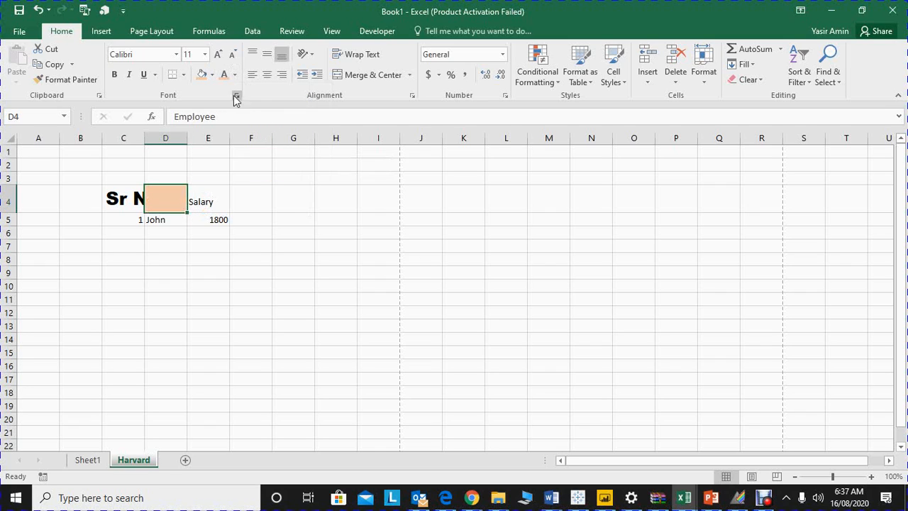
pyautogui.click(234, 74)
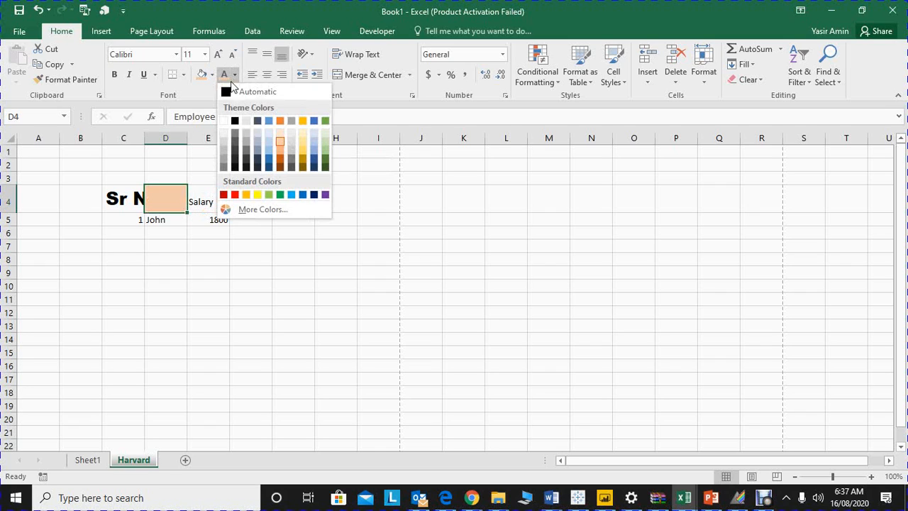
pyautogui.click(261, 146)
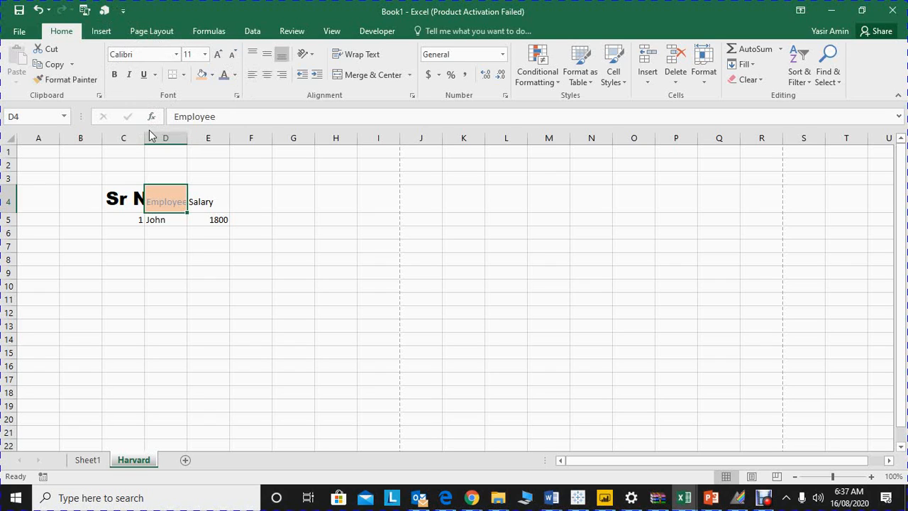
pyautogui.click(219, 56)
# Step: Undo the heading formatting, the Employee and Salary heading changes and the 1800 entry in E5
pyautogui.hotkey('ctrl', 'z')
pyautogui.hotkey('ctrl', 'z')
pyautogui.hotkey('ctrl', 'z')
pyautogui.hotkey('ctrl', 'z')
pyautogui.hotkey('ctrl', 'z')
pyautogui.hotkey('ctrl', 'z')
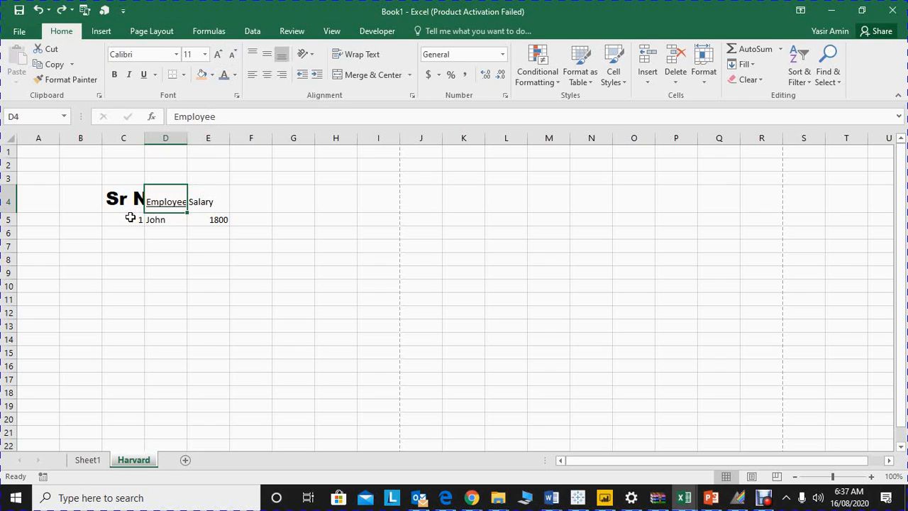
pyautogui.hotkey('ctrl', 'z')
pyautogui.hotkey('ctrl', 'z')
pyautogui.hotkey('ctrl', 'z')
pyautogui.hotkey('ctrl', 'z')
pyautogui.hotkey('ctrl', 'z')
pyautogui.hotkey('ctrl', 'z')
pyautogui.hotkey('ctrl', 'z')
pyautogui.hotkey('ctrl', 'z')
pyautogui.hotkey('ctrl', 'z')
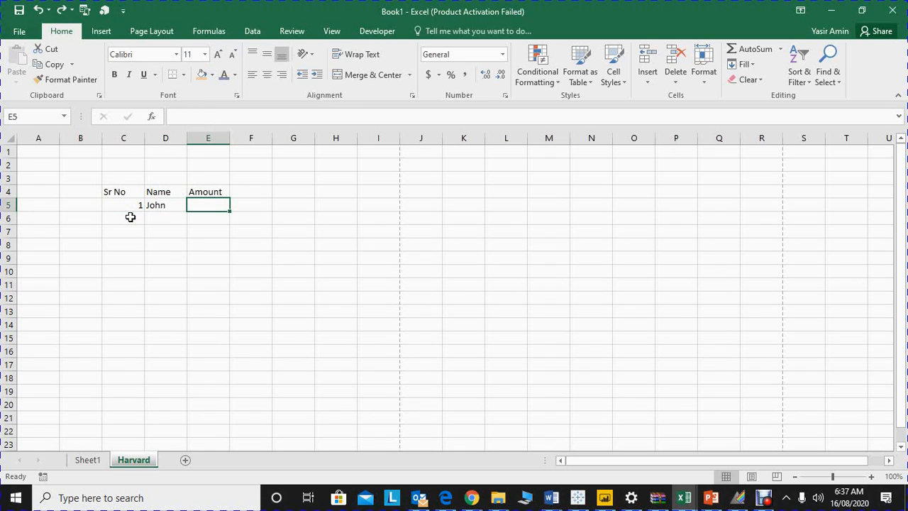
# Step: Redo the 1800 entry in E5 and the Salary and Employee headings
pyautogui.hotkey('ctrl', 'y')
pyautogui.hotkey('ctrl', 'y')
pyautogui.hotkey('ctrl', 'y')
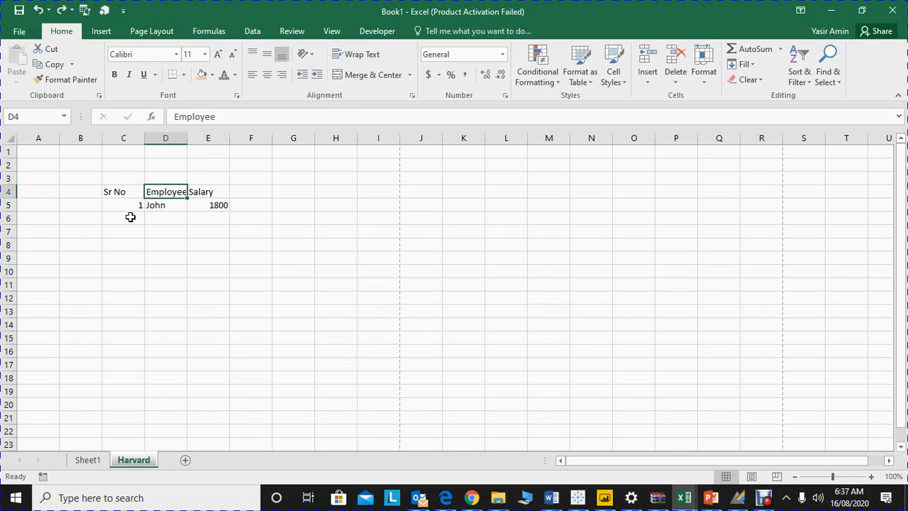
# Step: AutoFit the widths of columns D and C to their contents
pyautogui.doubleClick(187, 139)
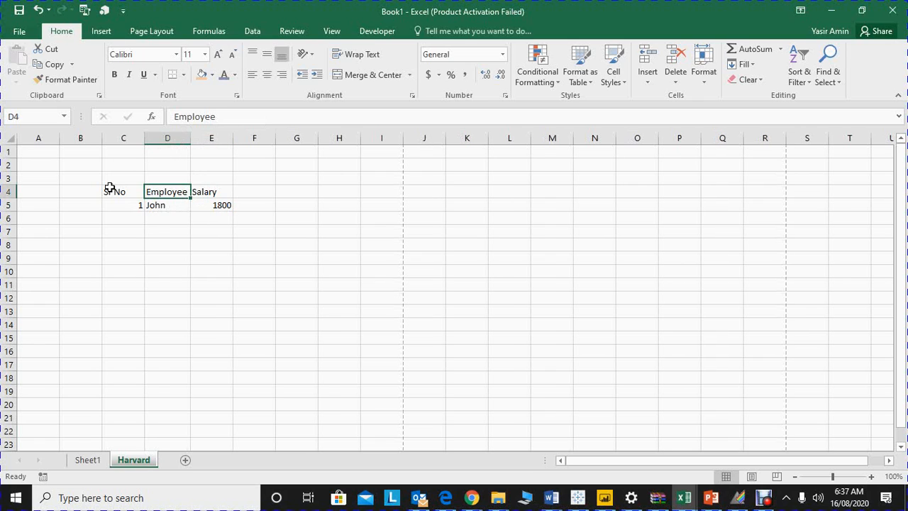
pyautogui.doubleClick(146, 139)
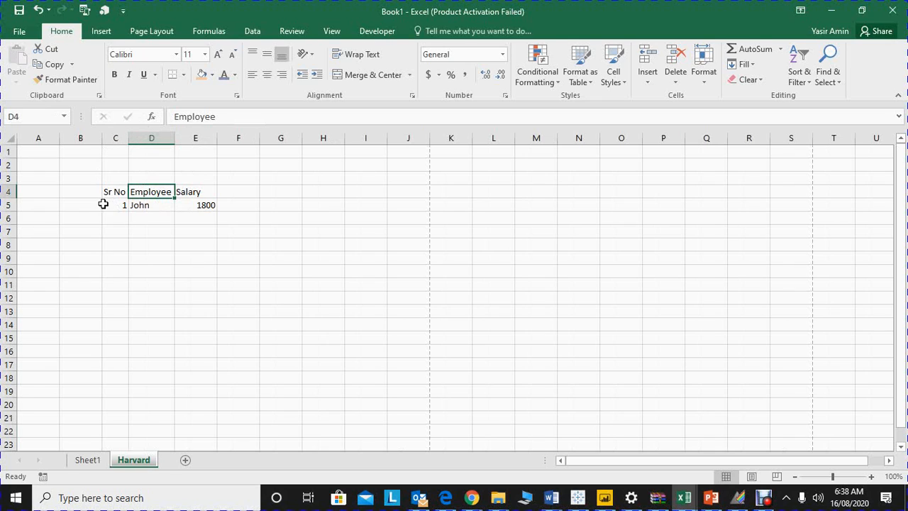
# Step: Center the contents of column C horizontally and select the table range C4:E5
pyautogui.click(114, 139)
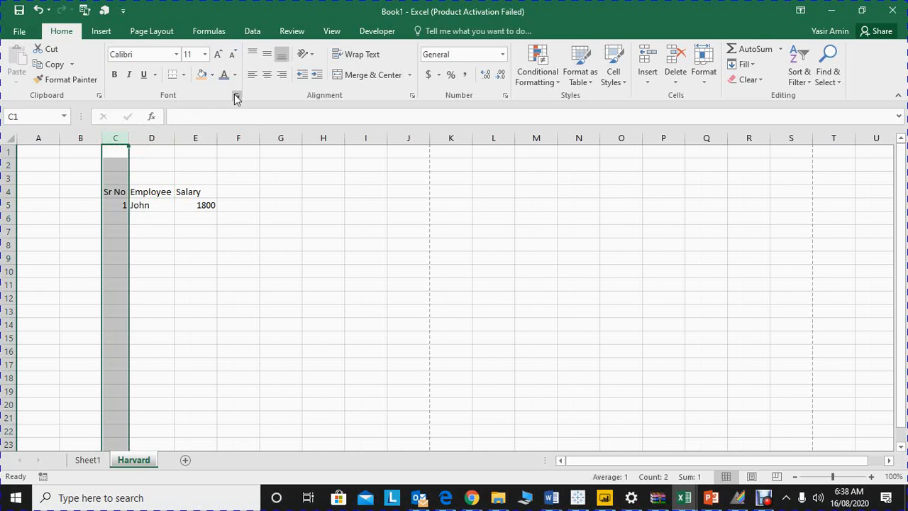
pyautogui.click(266, 78)
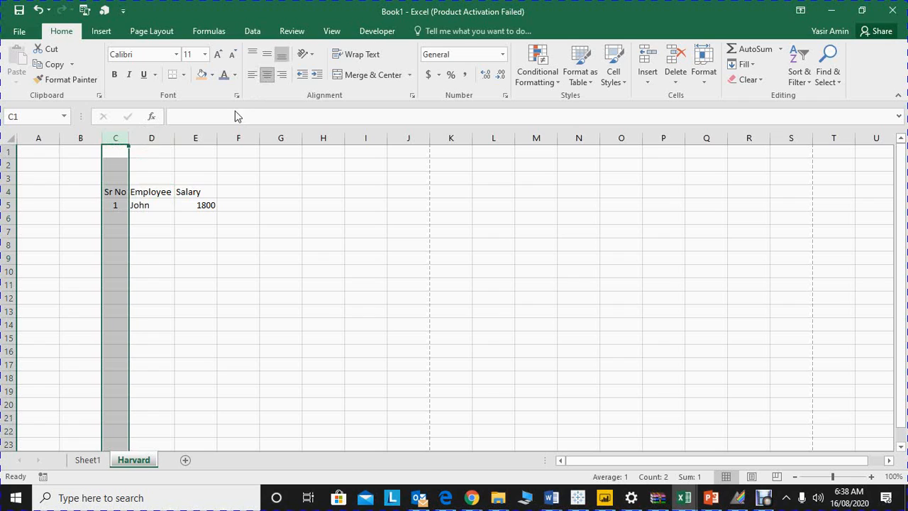
pyautogui.click(135, 193)
pyautogui.moveTo(116, 192); pyautogui.dragTo(186, 205)
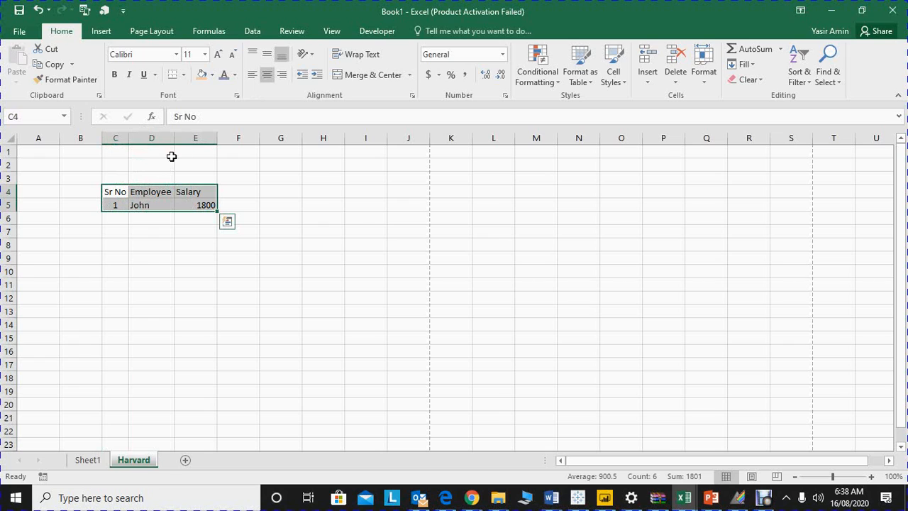
# Step: Widen column D, and AutoFit it back to the width of its contents
pyautogui.click(160, 191)
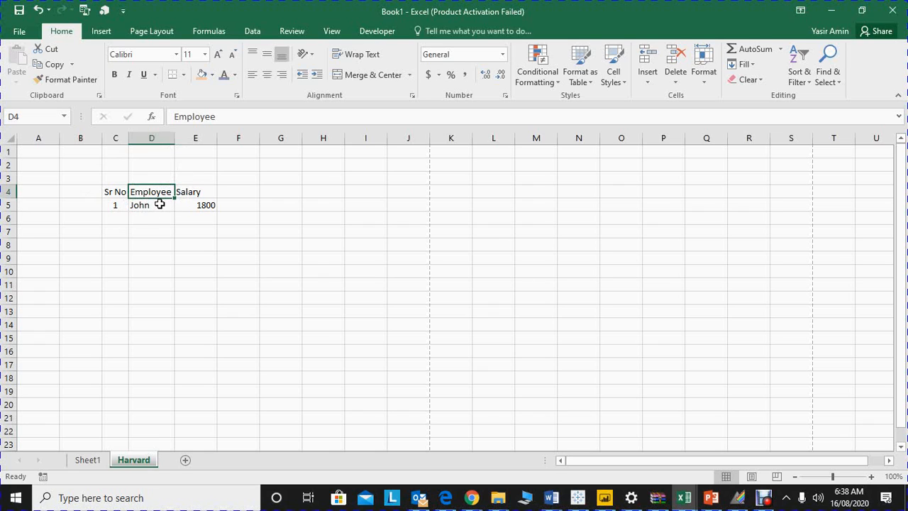
pyautogui.moveTo(175, 139); pyautogui.dragTo(251, 139)
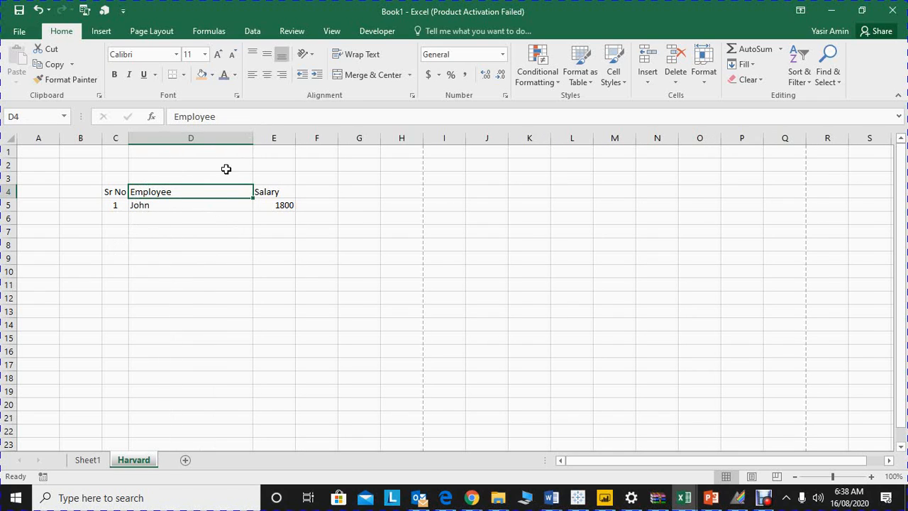
pyautogui.doubleClick(252, 139)
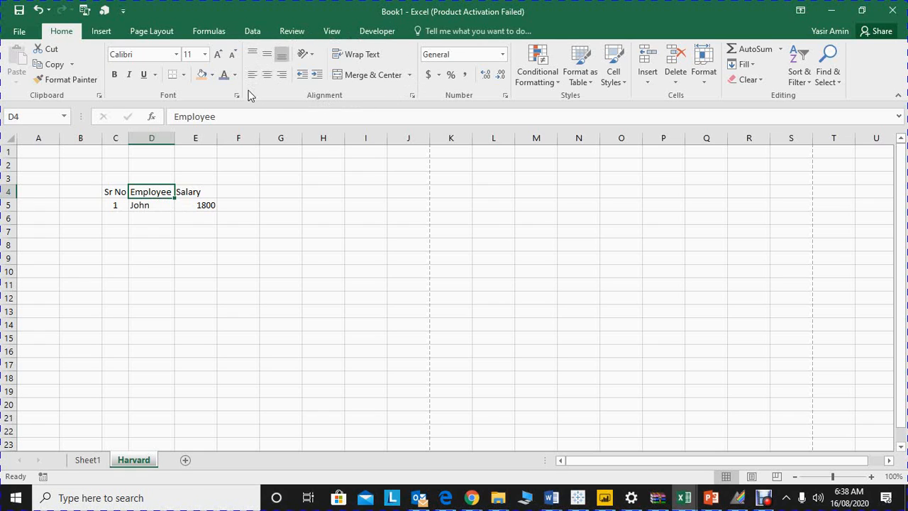
# Step: Try left, center and right horizontal alignment on cell D5, finishing with center
pyautogui.click(154, 203)
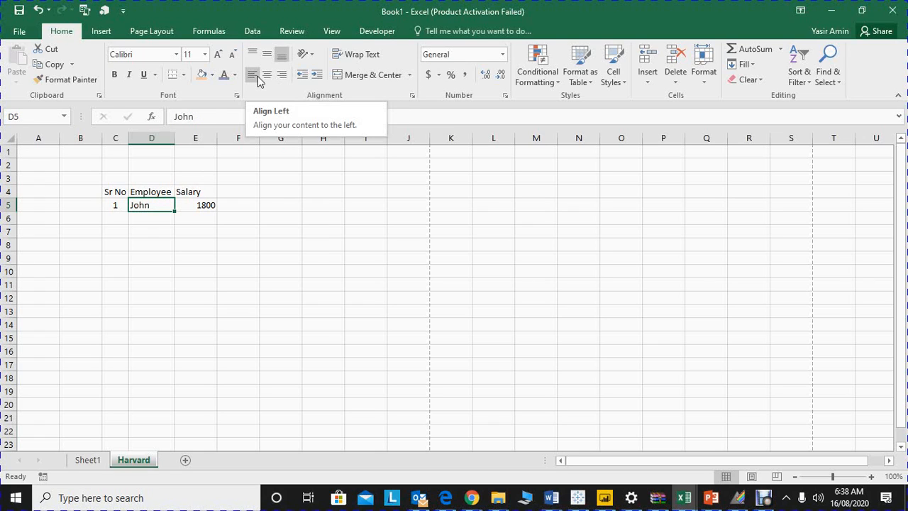
pyautogui.click(252, 76)
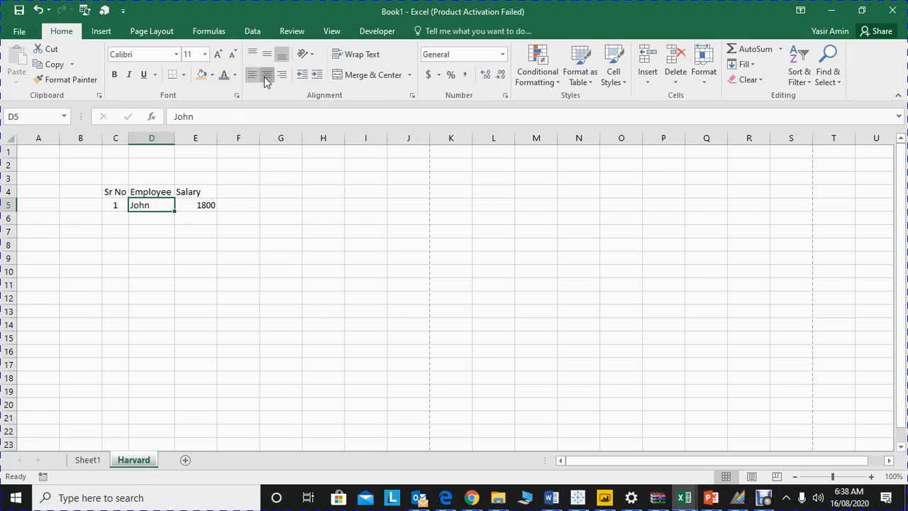
pyautogui.click(266, 75)
pyautogui.click(287, 77)
pyautogui.click(268, 76)
# Step: Increase the height of row 5 and try middle and top vertical alignment on cell D5, finishing with bottom alignment
pyautogui.moveTo(4, 211); pyautogui.dragTo(4, 229)
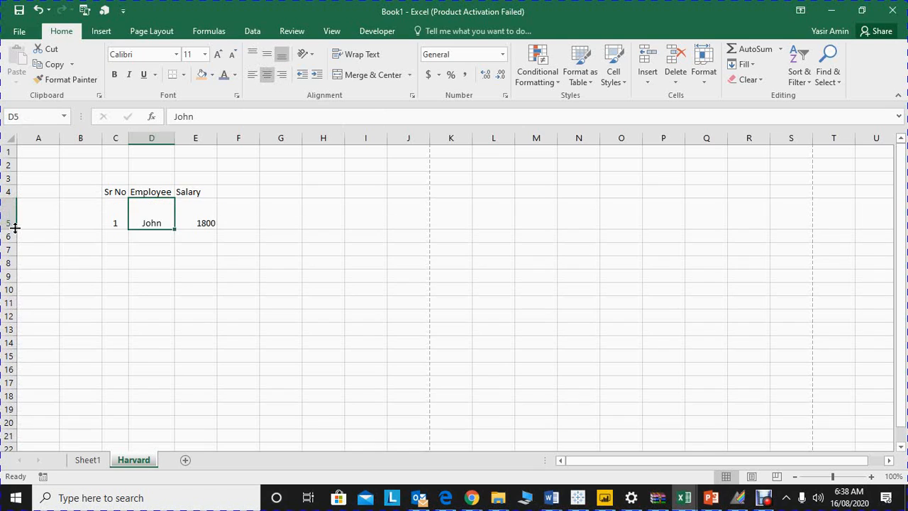
pyautogui.click(264, 61)
pyautogui.click(252, 54)
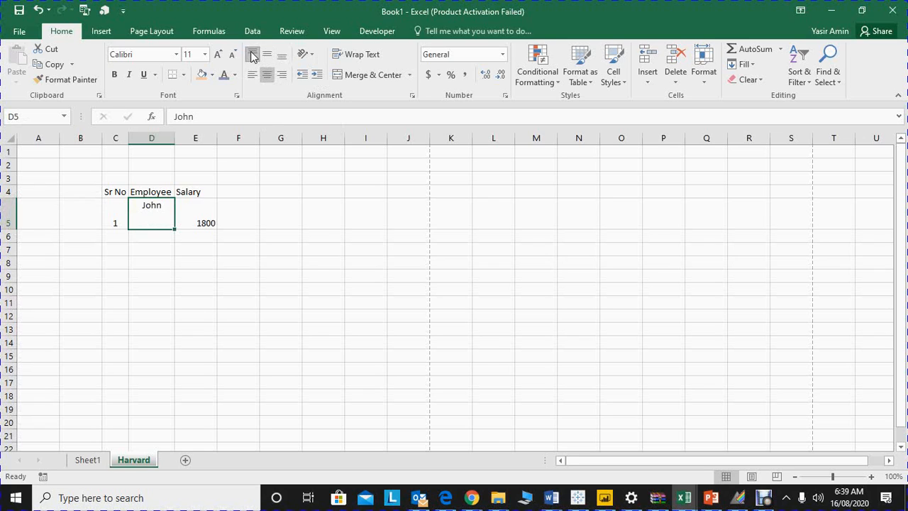
pyautogui.click(283, 62)
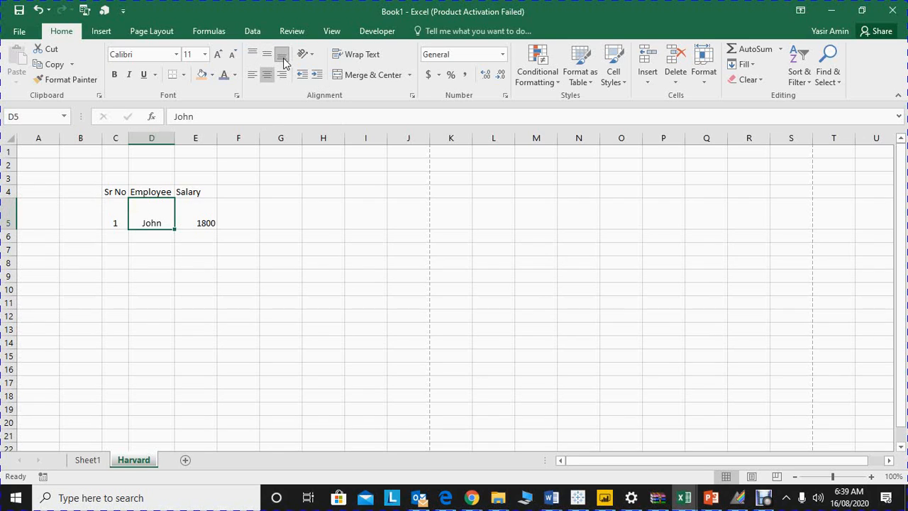
# Step: Increase and decrease the indent of cell D5 several times, finishing with one indent level
pyautogui.click(314, 80)
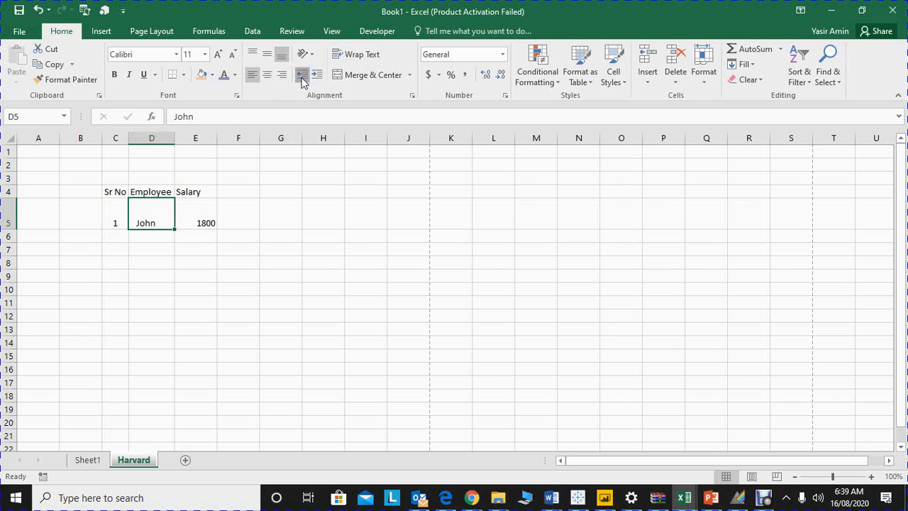
pyautogui.click(304, 76)
pyautogui.click(319, 81)
pyautogui.click(319, 81)
pyautogui.click(319, 81)
pyautogui.click(308, 78)
pyautogui.click(307, 78)
pyautogui.click(307, 78)
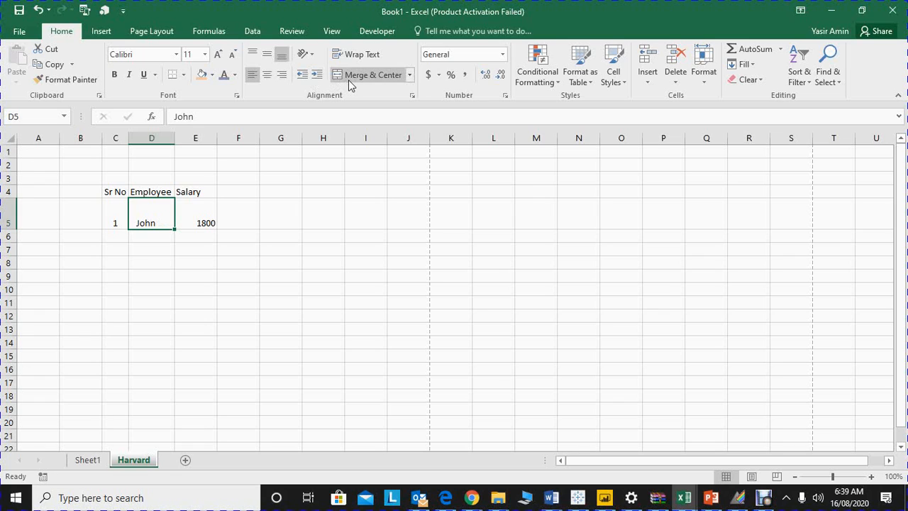
# Step: Enter the title "ABC Company LTD" in cell C3 above the table headings
pyautogui.click(113, 180)
pyautogui.write('ABC')
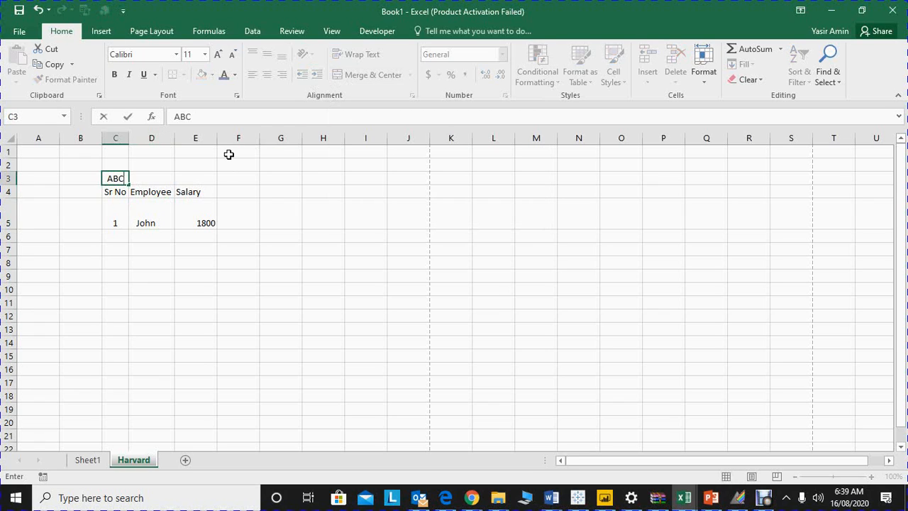
pyautogui.write(' COmpany ')
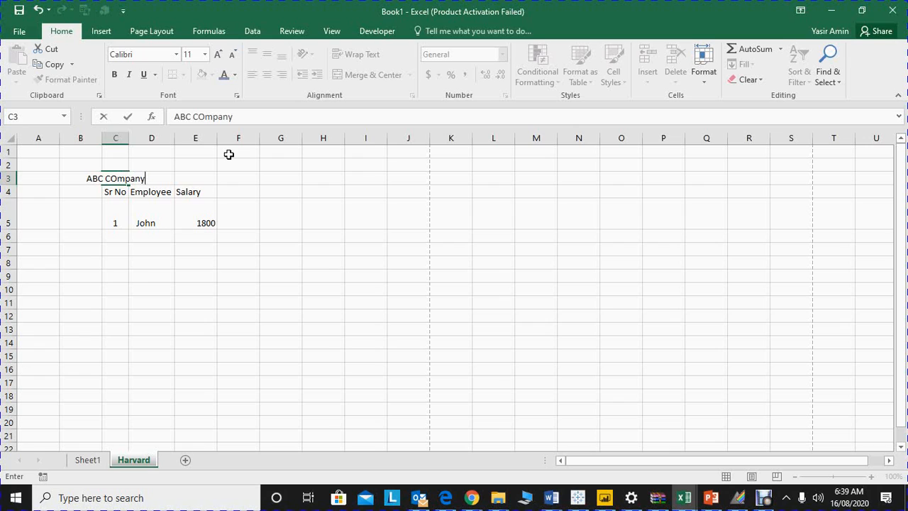
pyautogui.write('ITD')
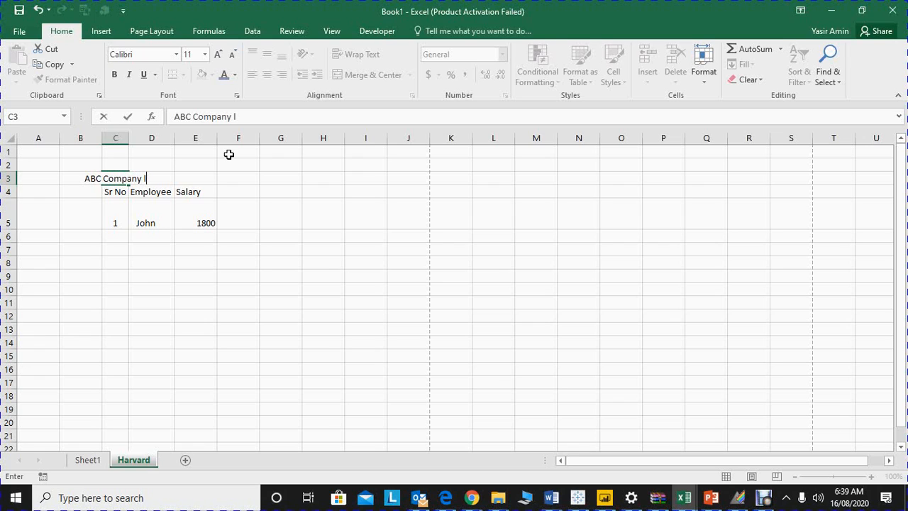
pyautogui.press('BackSpace')
pyautogui.press('BackSpace')
pyautogui.press('BackSpace')
pyautogui.write('LTD')
pyautogui.press('Return')
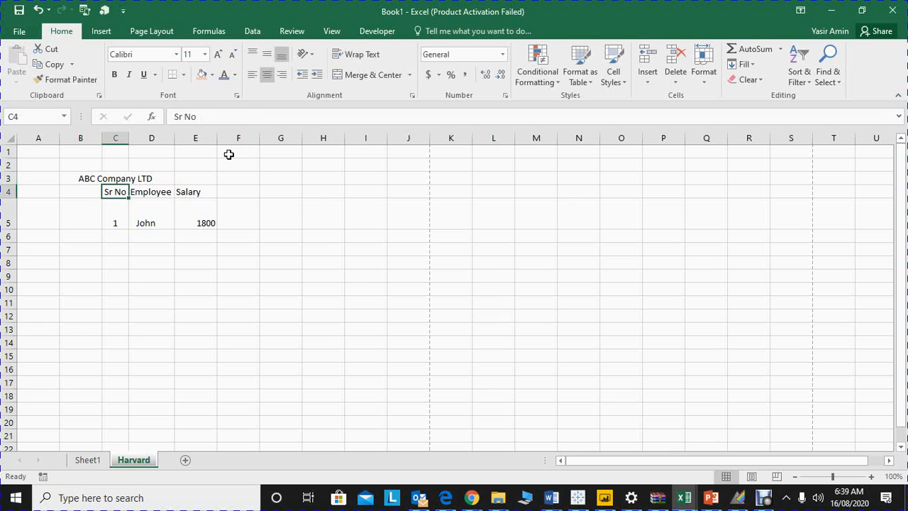
# Step: Left-align the company title in C3, and merge and center it across C3:E3
pyautogui.press('Up')
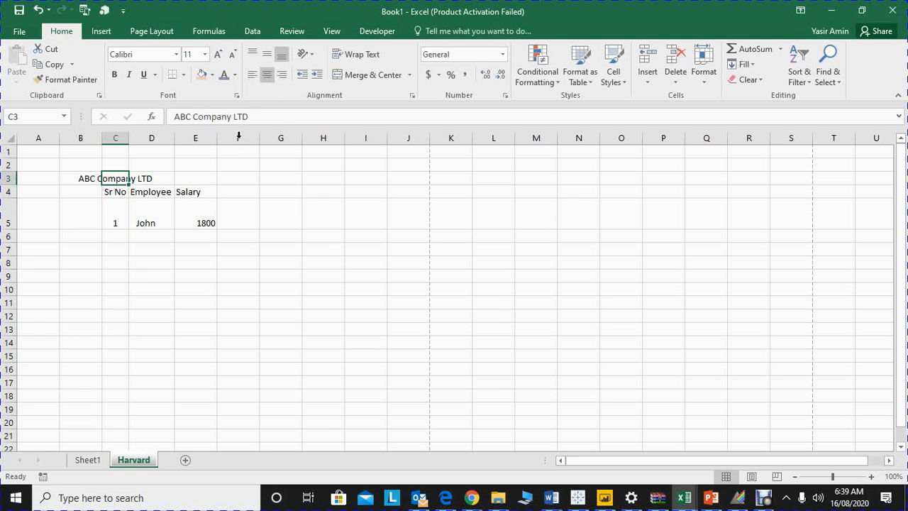
pyautogui.click(252, 75)
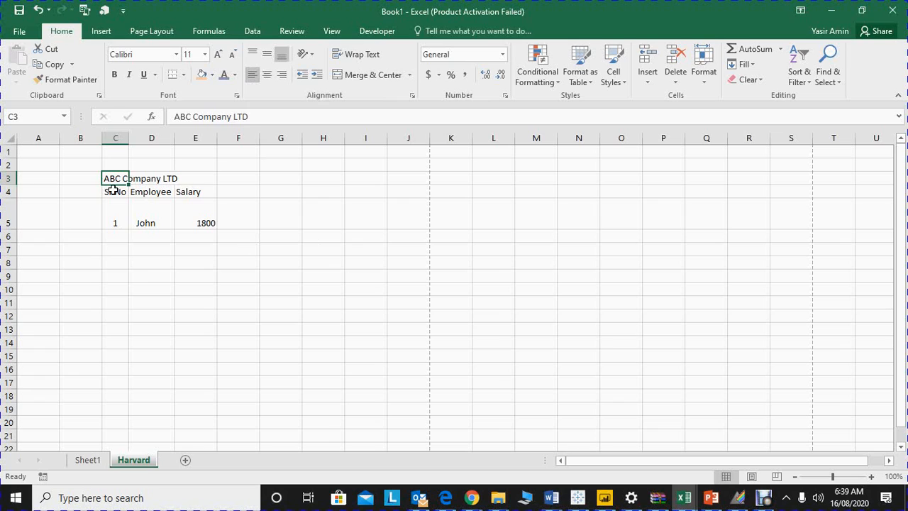
pyautogui.press('Right')
pyautogui.press('Right')
pyautogui.press('Left')
pyautogui.press('Left')
pyautogui.hotkey('shift', 'Right')
pyautogui.hotkey('shift', 'Right')
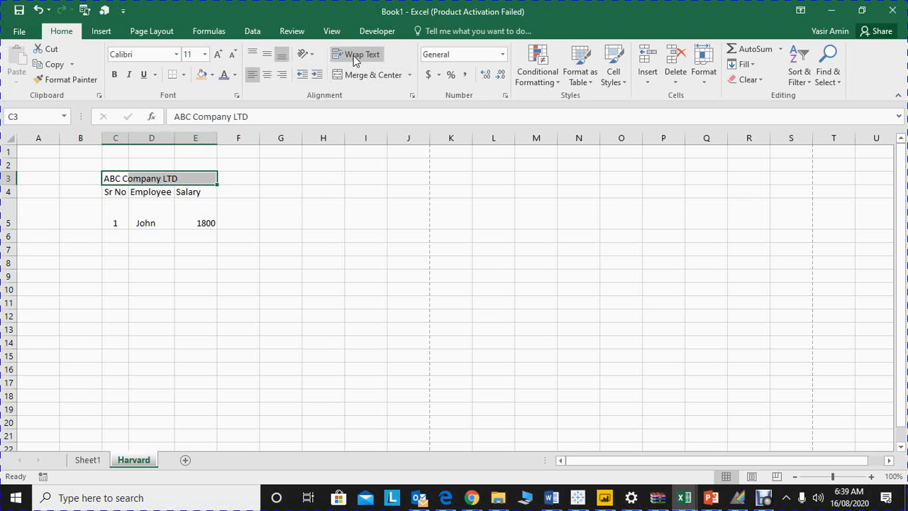
pyautogui.click(352, 77)
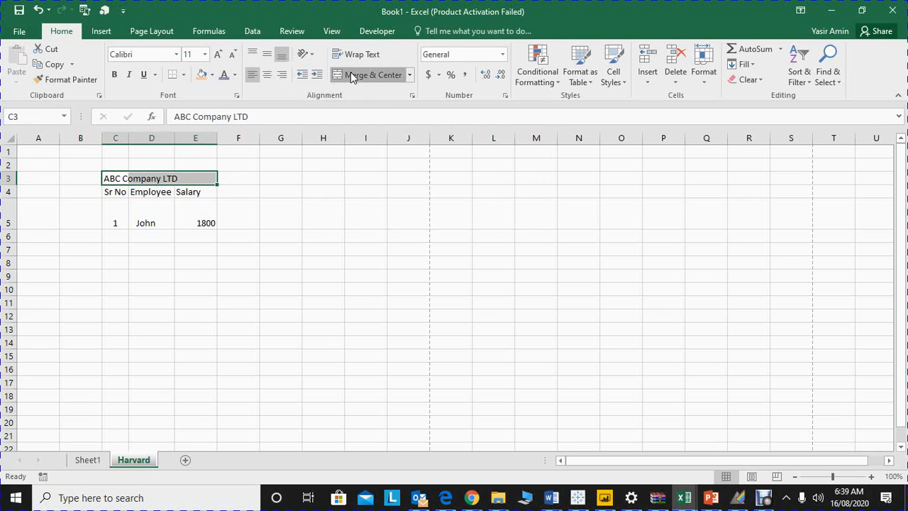
pyautogui.press('Down')
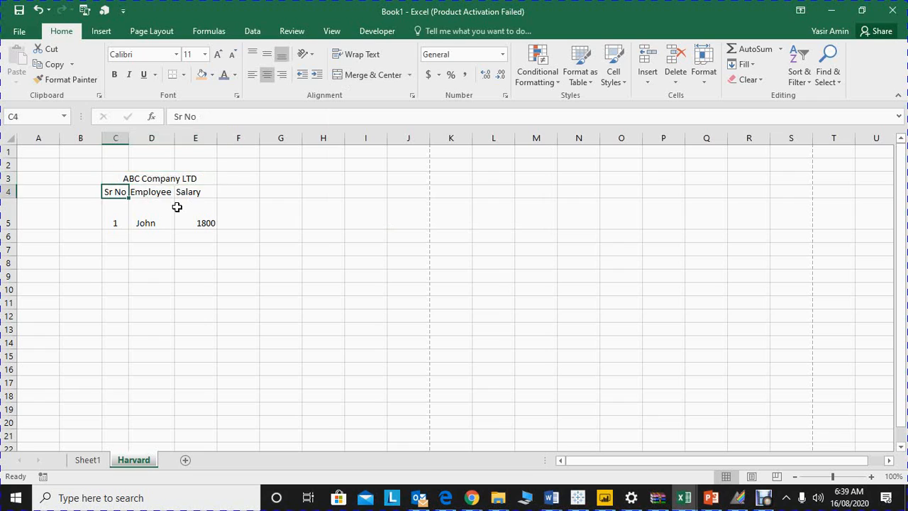
# Step: Move through the cells around the merged title and make the title bold
pyautogui.press('Up')
pyautogui.press('Up')
pyautogui.press('Right')
pyautogui.press('Down')
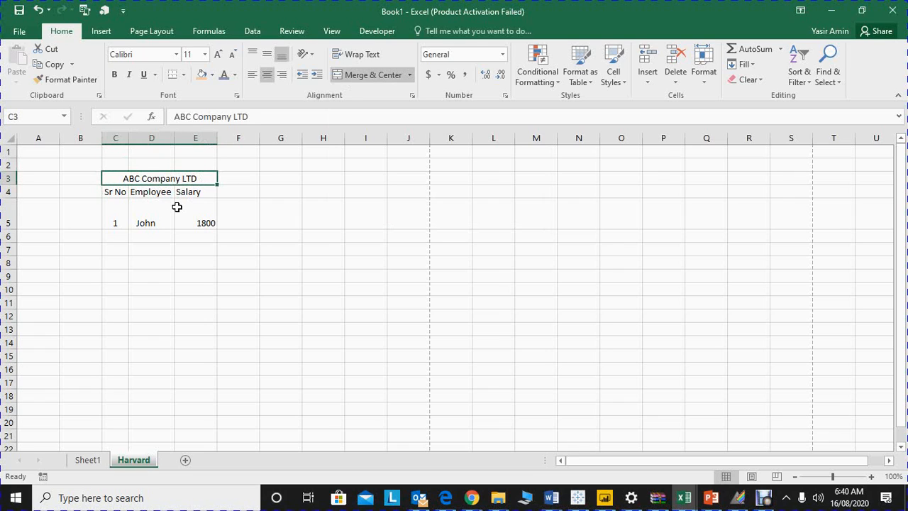
pyautogui.press('Down')
pyautogui.press('Up')
pyautogui.hotkey('ctrl', 'b')
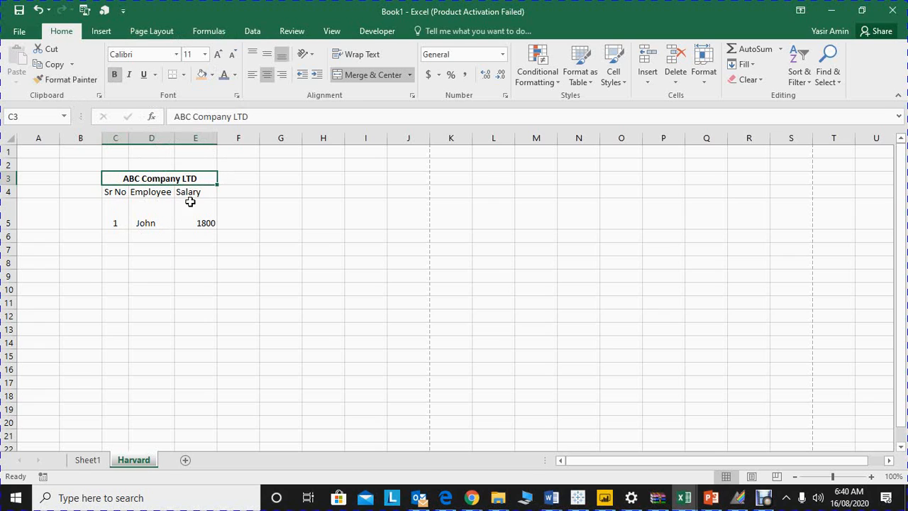
# Step: Extend the heading in cell D4 to "Employee Name"
pyautogui.click(162, 188)
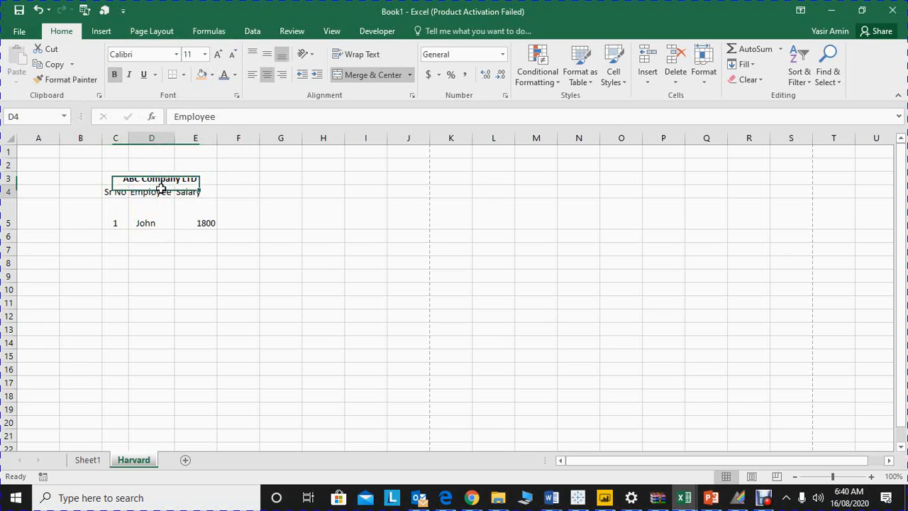
pyautogui.click(227, 120)
pyautogui.write('Name')
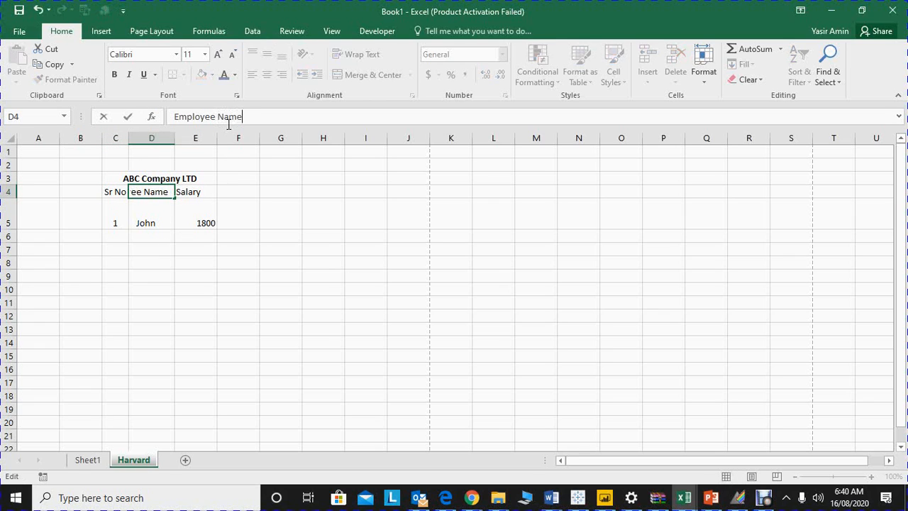
pyautogui.press('Return')
# Step: Wrap the text of heading cell D4 and center it horizontally
pyautogui.press('Up')
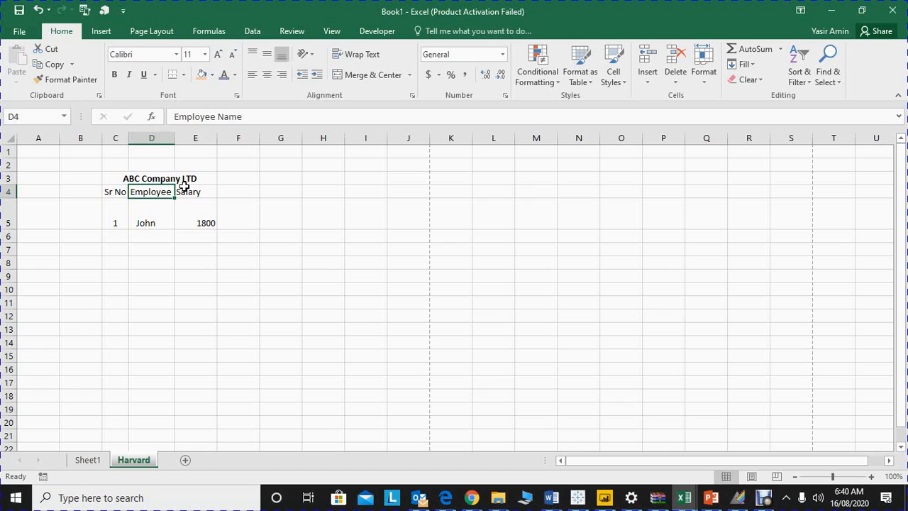
pyautogui.click(347, 56)
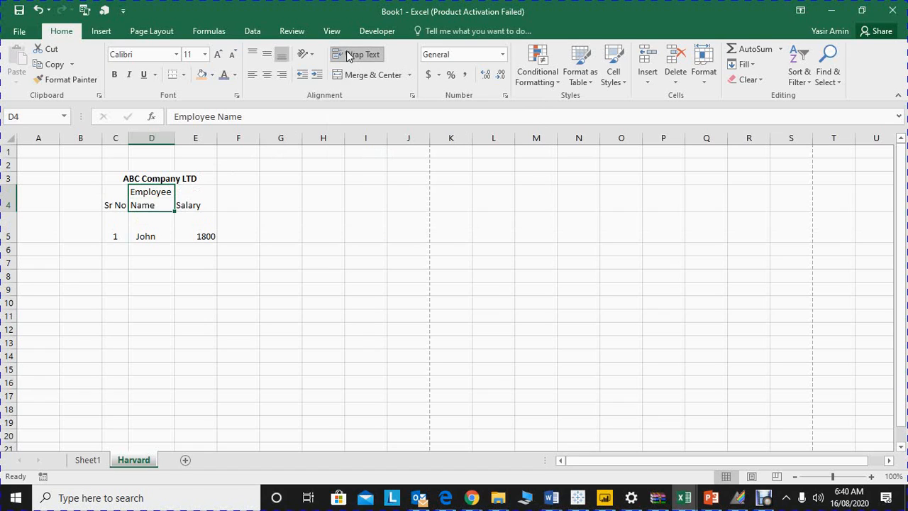
pyautogui.click(267, 75)
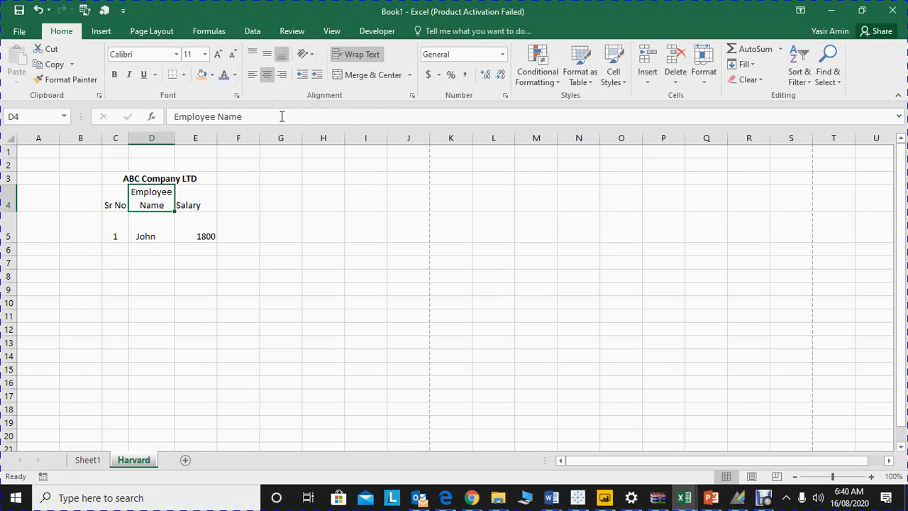
# Step: Format the salary in cell E5 as Currency with the $ symbol and 0 decimal places
pyautogui.click(191, 225)
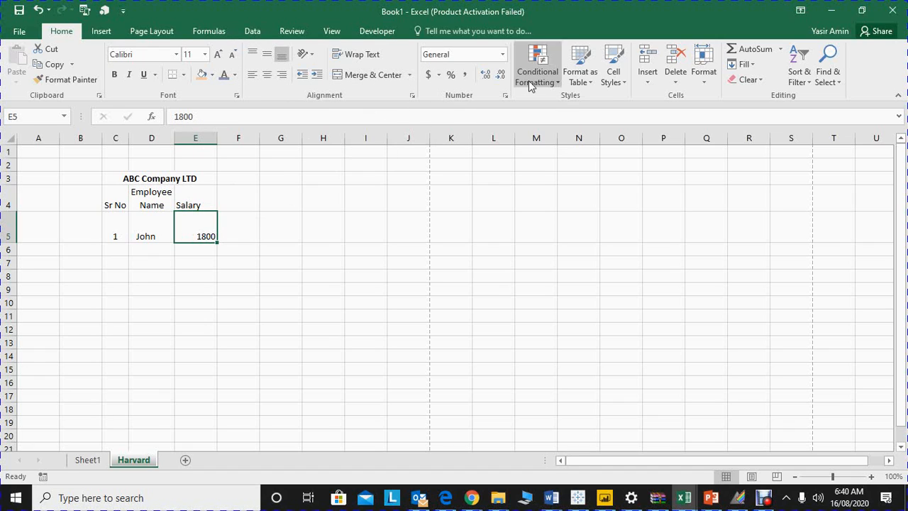
pyautogui.rightClick(196, 226)
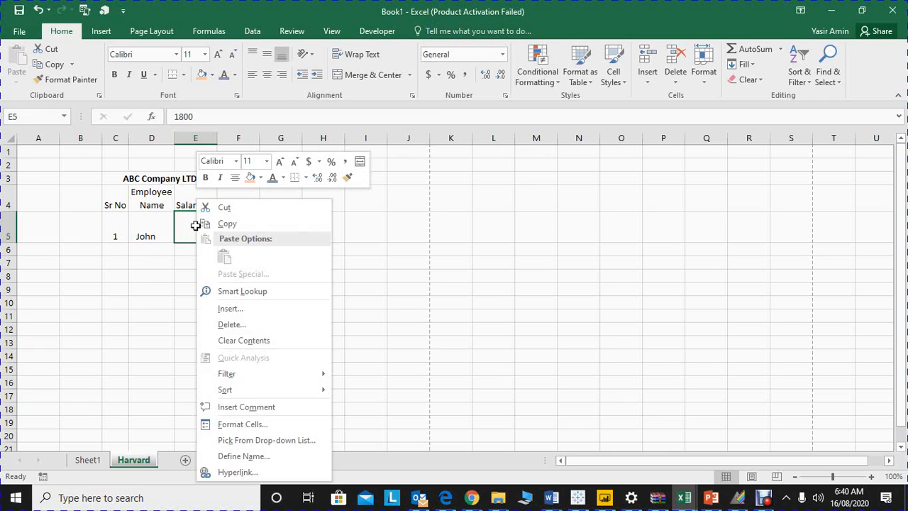
pyautogui.click(235, 424)
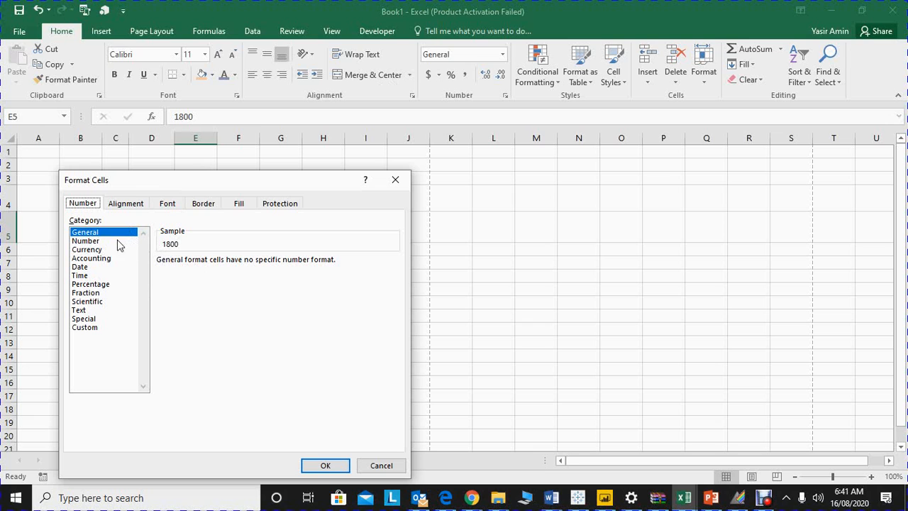
pyautogui.click(87, 249)
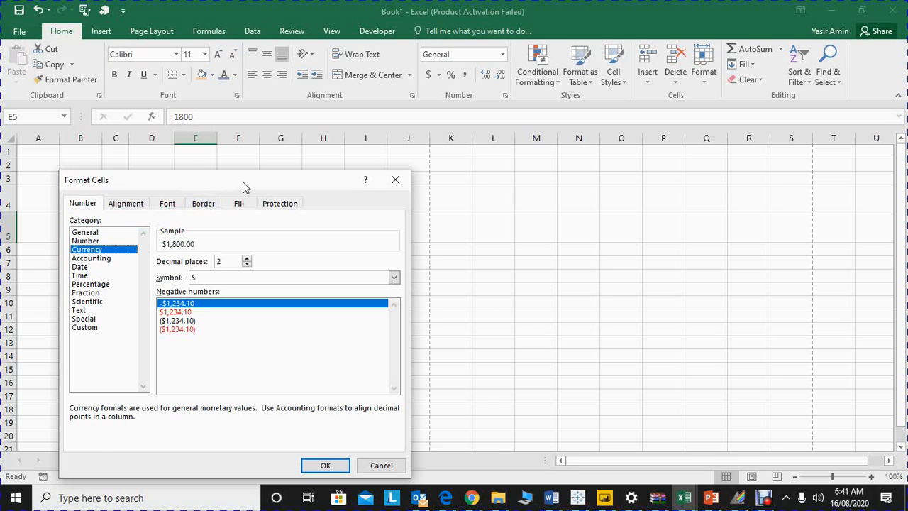
pyautogui.moveTo(243, 181); pyautogui.dragTo(613, 128)
pyautogui.click(665, 223)
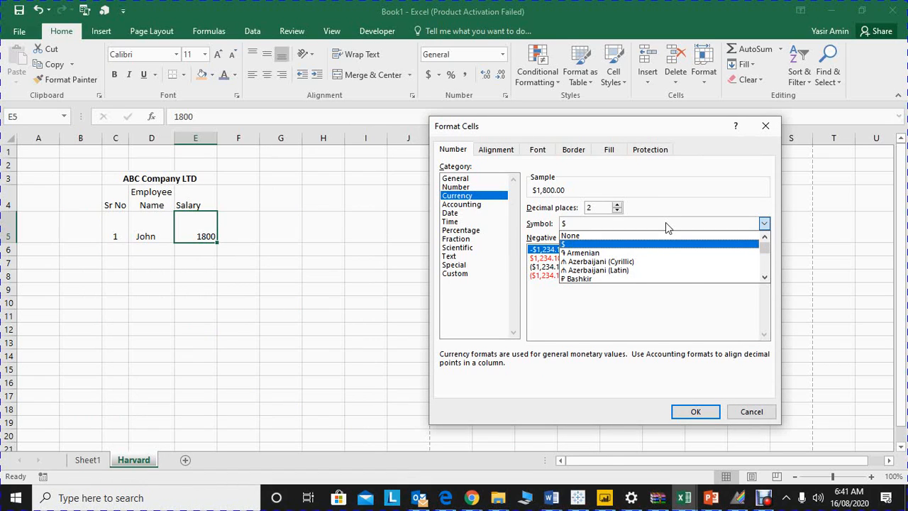
pyautogui.click(617, 211)
pyautogui.click(617, 210)
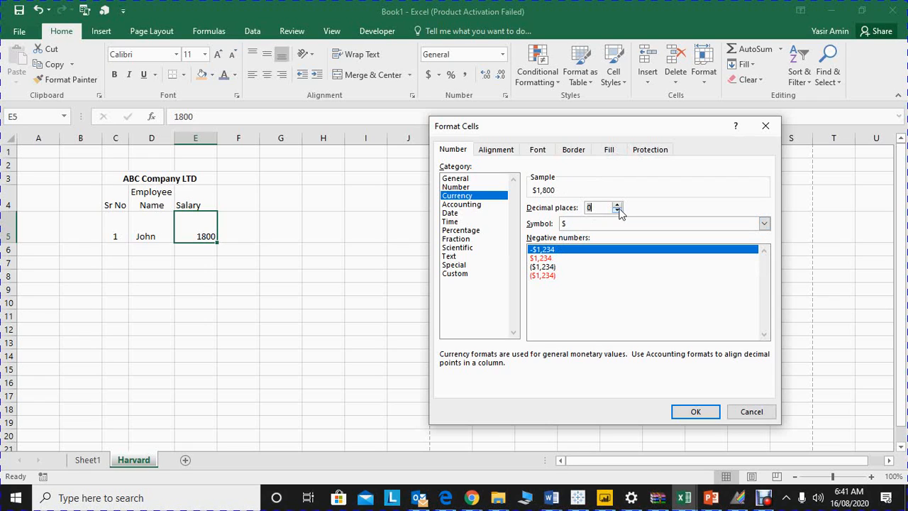
pyautogui.click(695, 411)
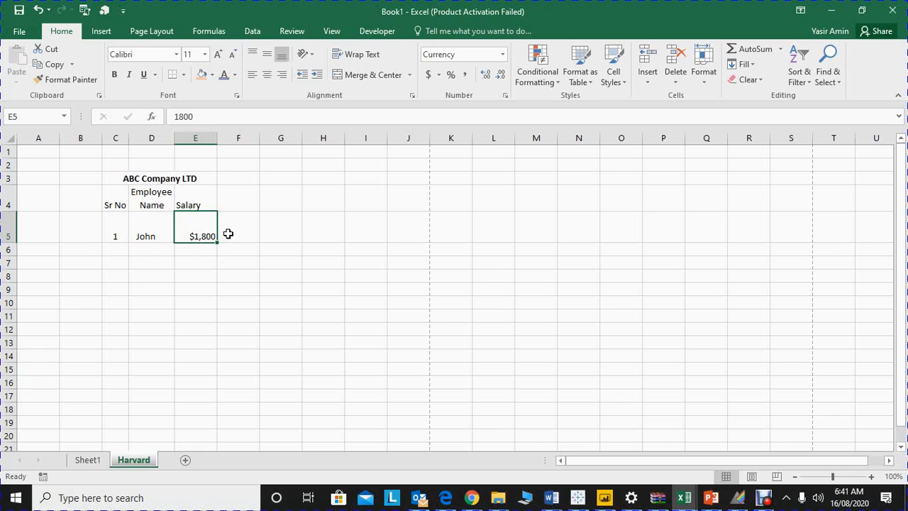
# Step: Add the heading "L Ysalary" in cell F4 and enter 1700 below it in F5
pyautogui.click(243, 209)
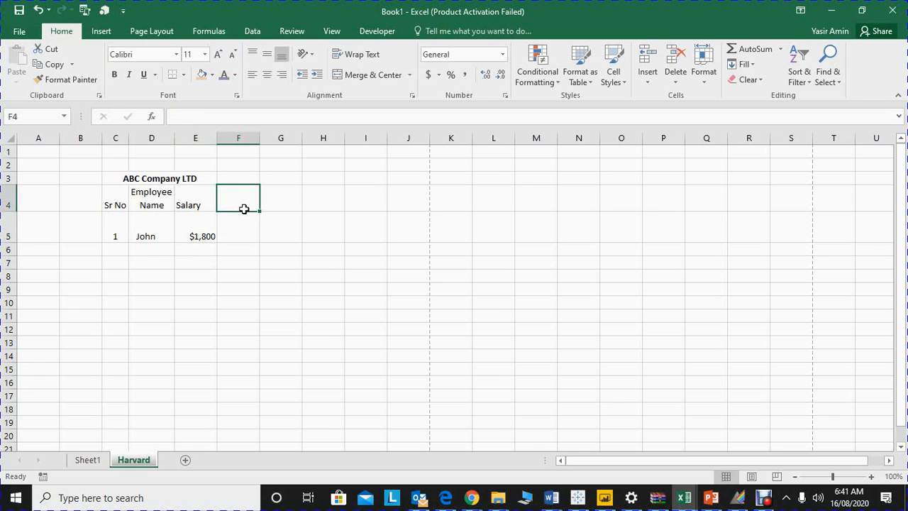
pyautogui.write('L Ys')
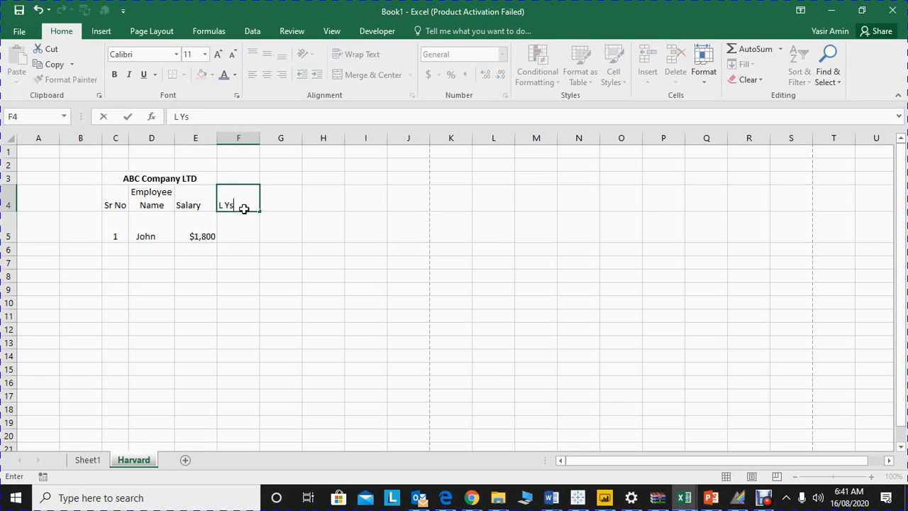
pyautogui.write('alary')
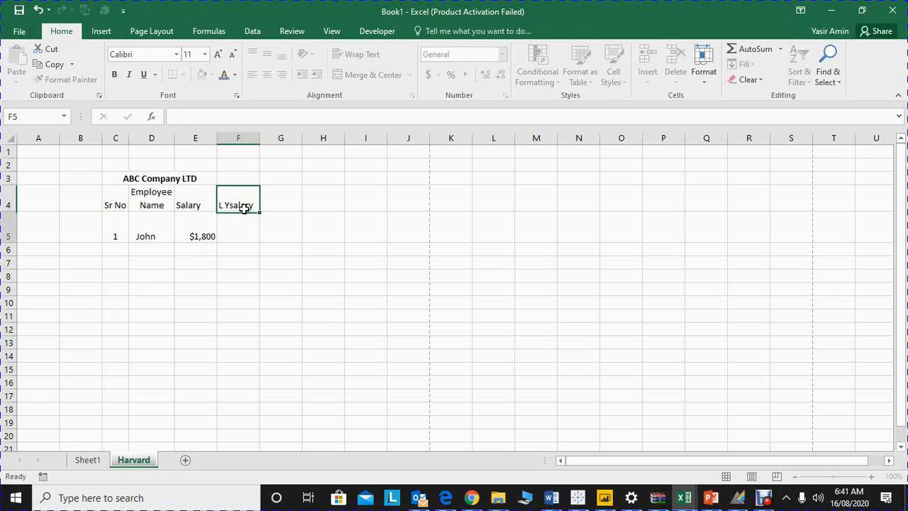
pyautogui.press('Return')
pyautogui.write('1700')
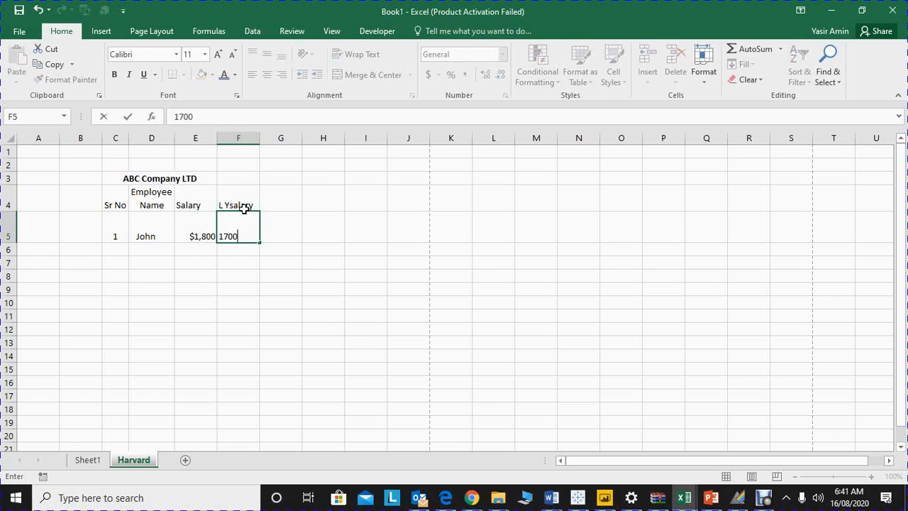
pyautogui.press('Return')
pyautogui.press('Up')
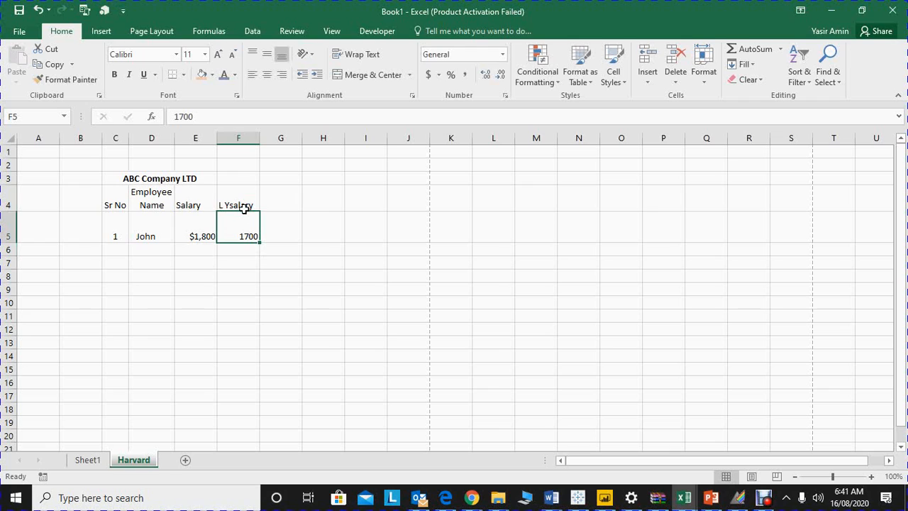
# Step: Copy the currency format of the salary in E5 onto cell F5 with Format Painter
pyautogui.click(197, 221)
pyautogui.click(71, 80)
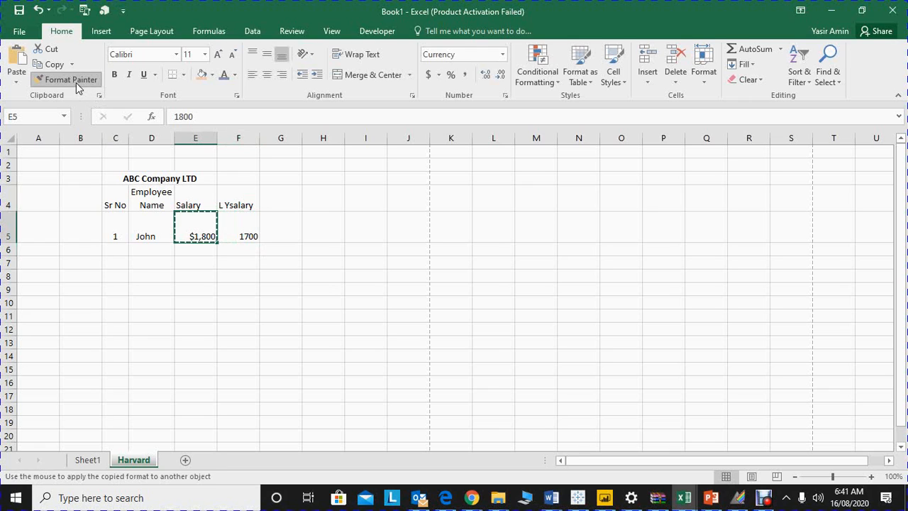
pyautogui.click(234, 227)
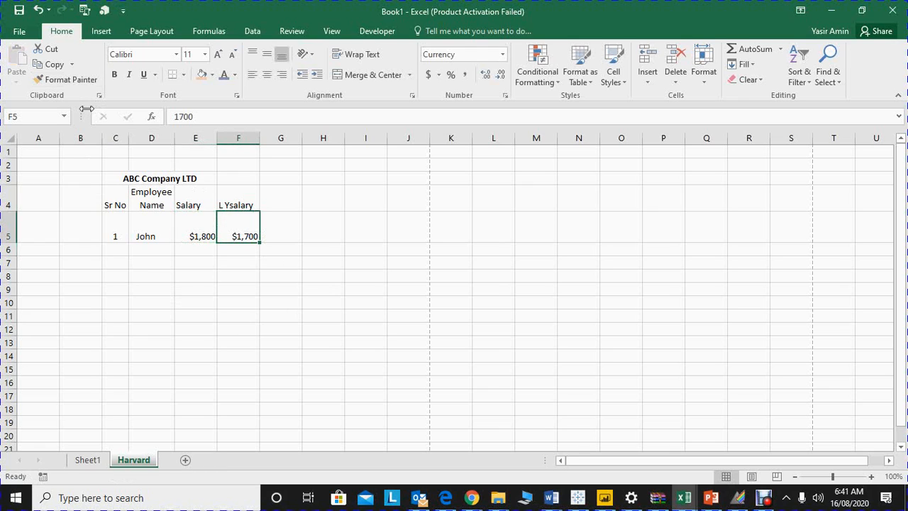
# Step: Calculate the salary growth in cell G6 with the formula =E5/F5-1
pyautogui.click(276, 249)
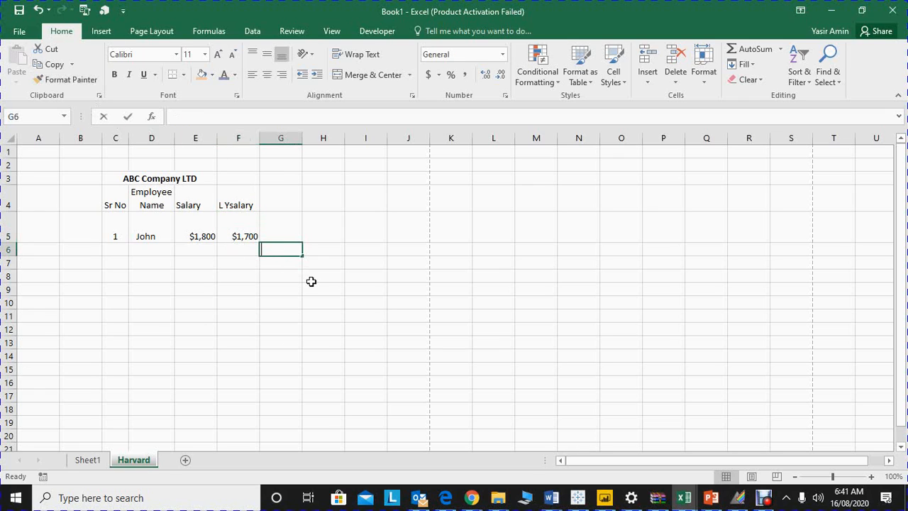
pyautogui.write('=')
pyautogui.press('Up')
pyautogui.press('Left')
pyautogui.write('/')
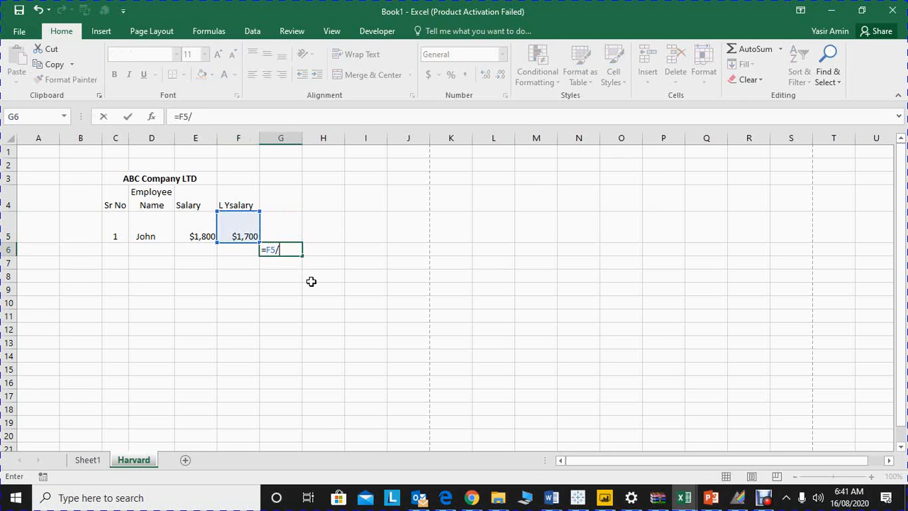
pyautogui.press('Up')
pyautogui.press('Left')
pyautogui.press('BackSpace')
pyautogui.press('BackSpace')
pyautogui.press('BackSpace')
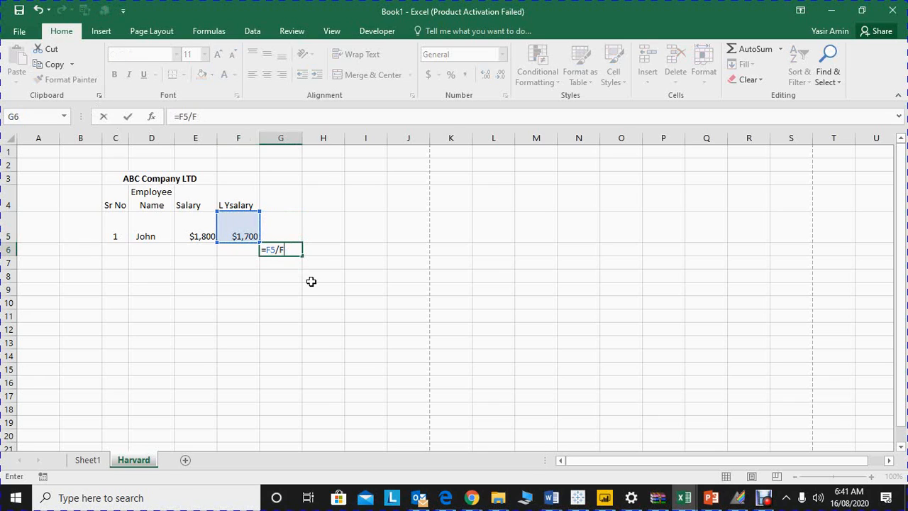
pyautogui.press('BackSpace')
pyautogui.press('BackSpace')
pyautogui.press('Up')
pyautogui.press('Left')
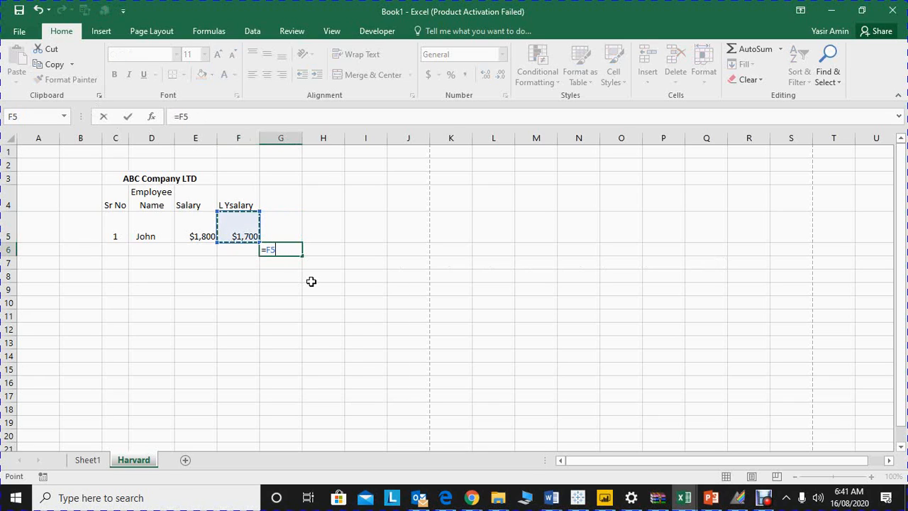
pyautogui.press('Left')
pyautogui.write('/')
pyautogui.press('Up')
pyautogui.press('Left')
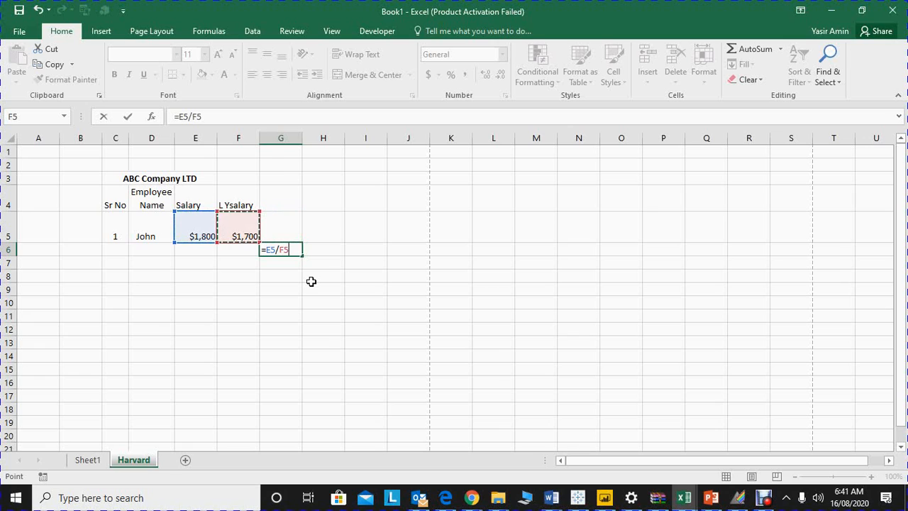
pyautogui.write('-1')
pyautogui.press('Return')
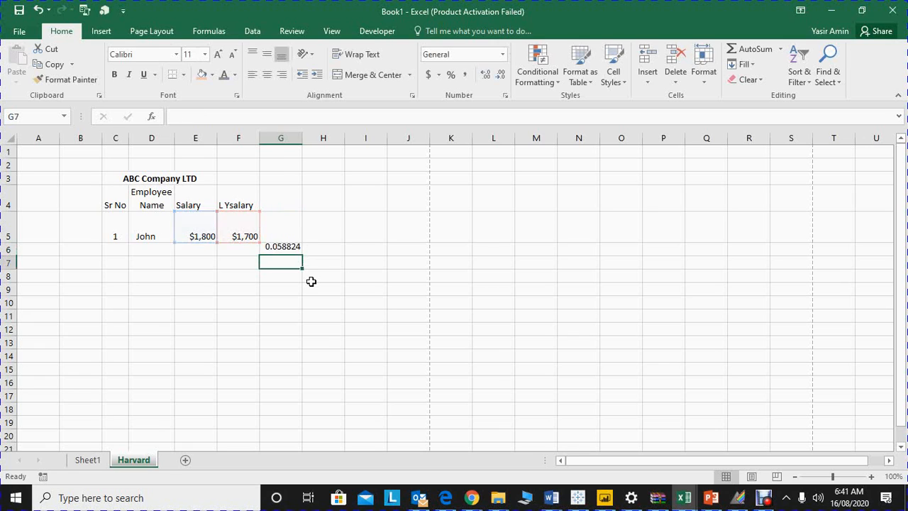
# Step: Try the Percent Style on the growth result in cell G6 and undo it
pyautogui.press('Up')
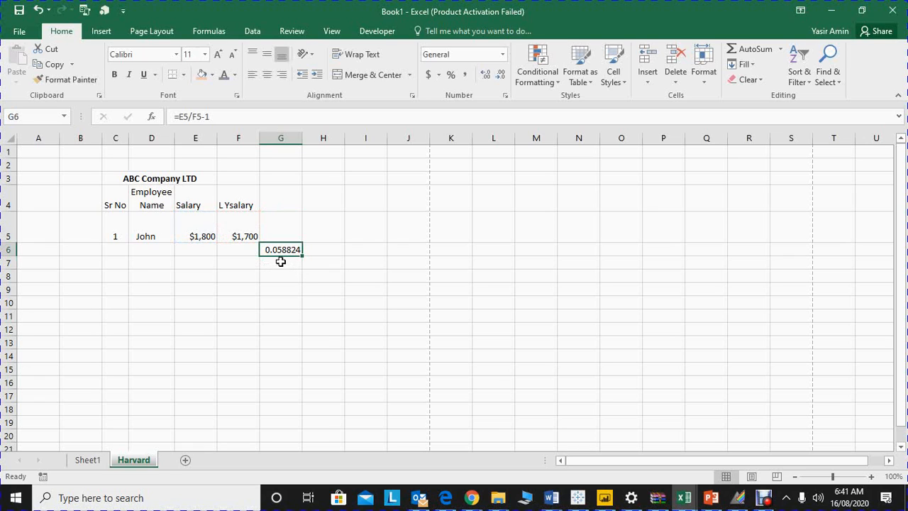
pyautogui.click(451, 76)
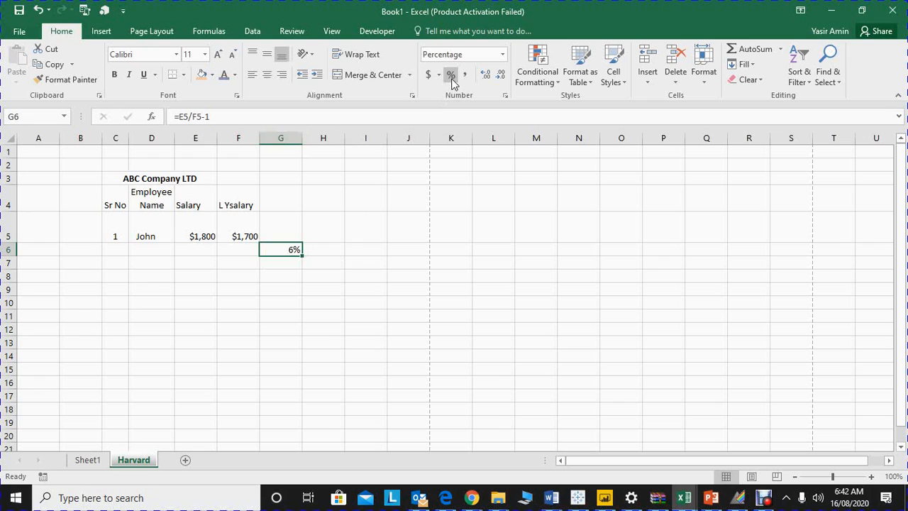
pyautogui.hotkey('ctrl', 'z')
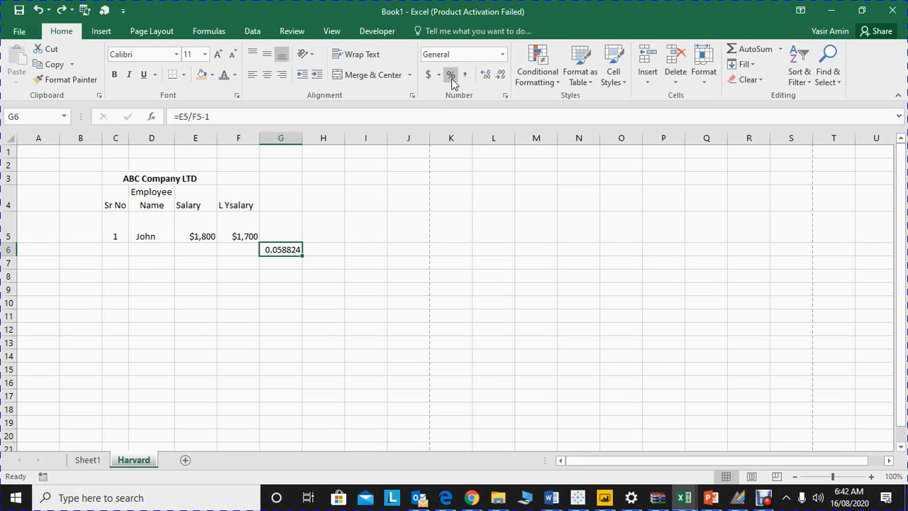
# Step: Format the growth result in cell G6 as Percentage with 0 decimal places
pyautogui.rightClick(288, 246)
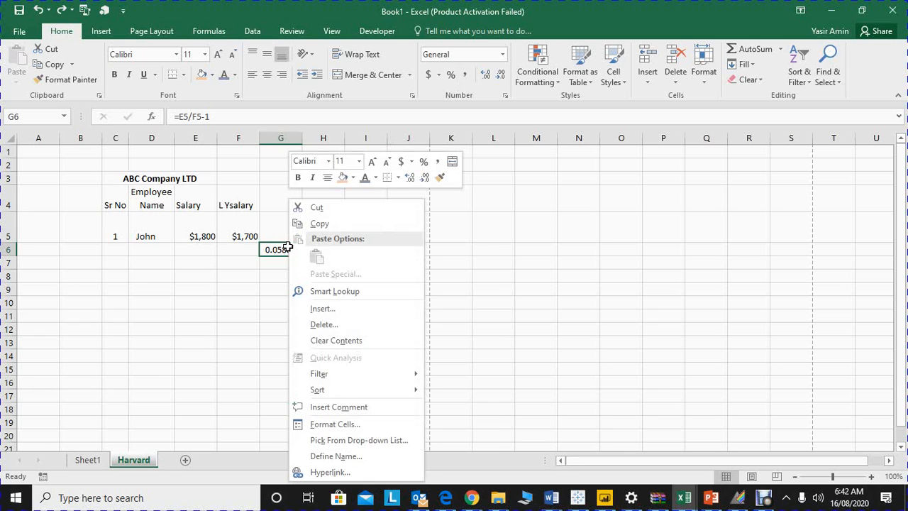
pyautogui.click(335, 424)
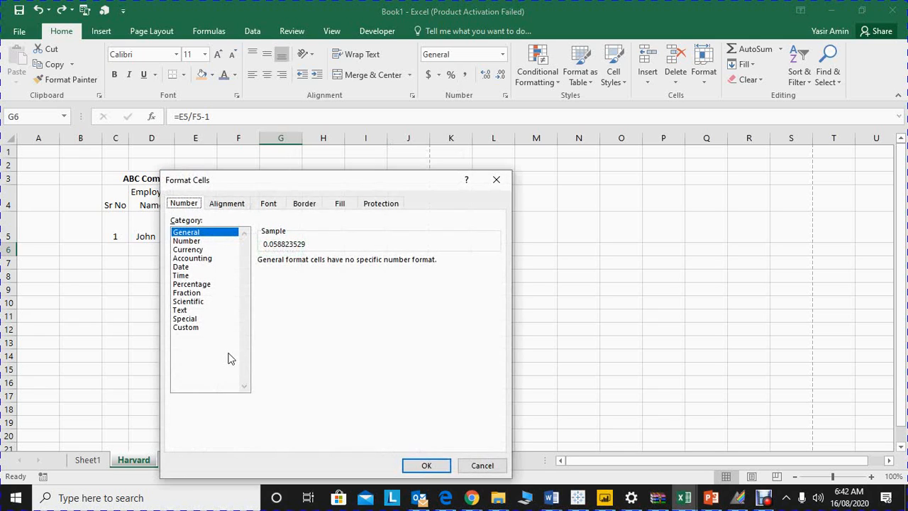
pyautogui.click(213, 292)
pyautogui.click(201, 285)
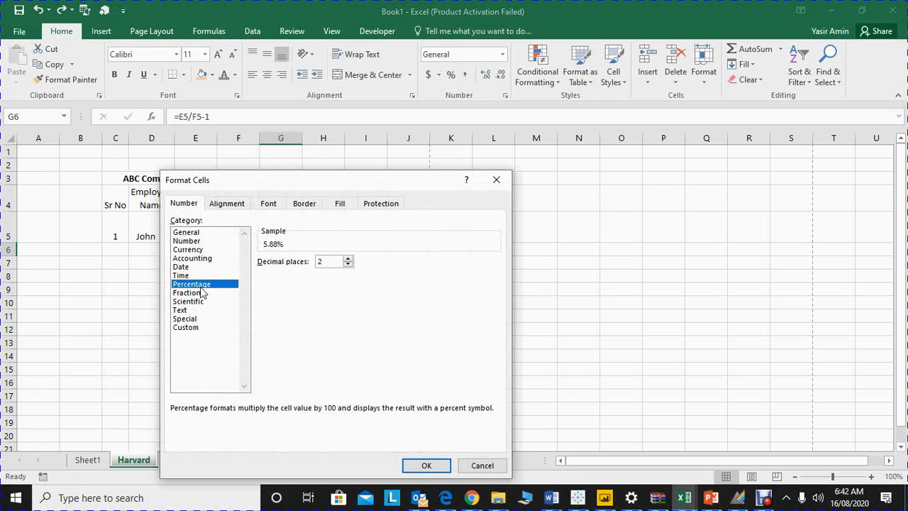
pyautogui.click(348, 264)
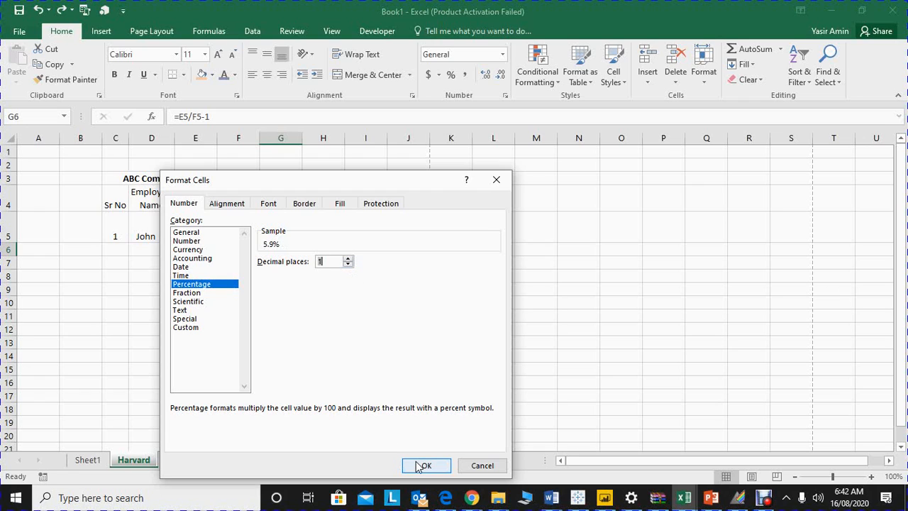
pyautogui.click(348, 264)
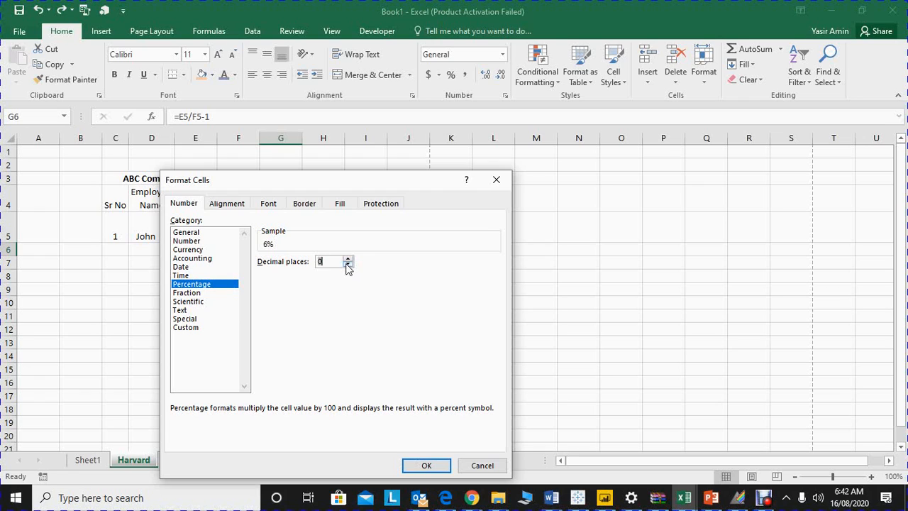
pyautogui.click(424, 466)
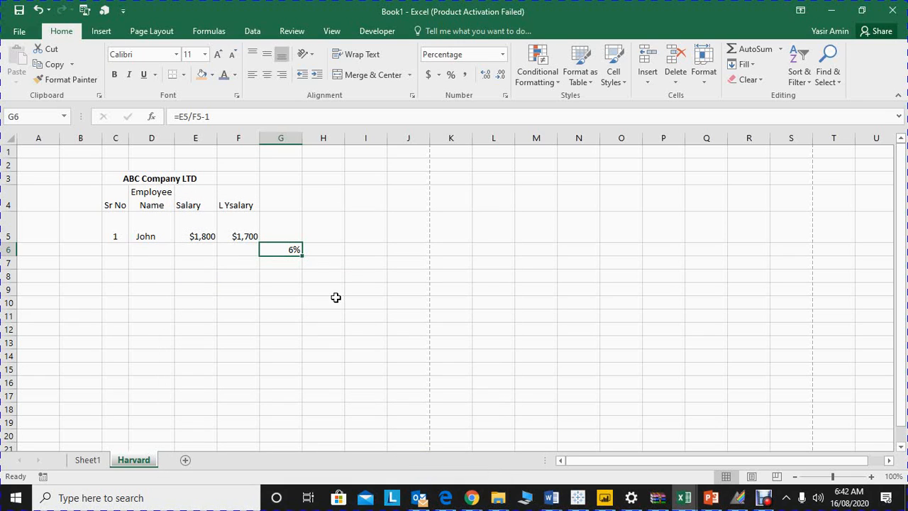
# Step: Try increasing and decreasing the number of decimal places of the percentage in cell G6
pyautogui.click(487, 78)
pyautogui.click(486, 78)
pyautogui.click(486, 78)
pyautogui.click(502, 77)
# Step: Enter the number 90000 in cell E8
pyautogui.click(213, 273)
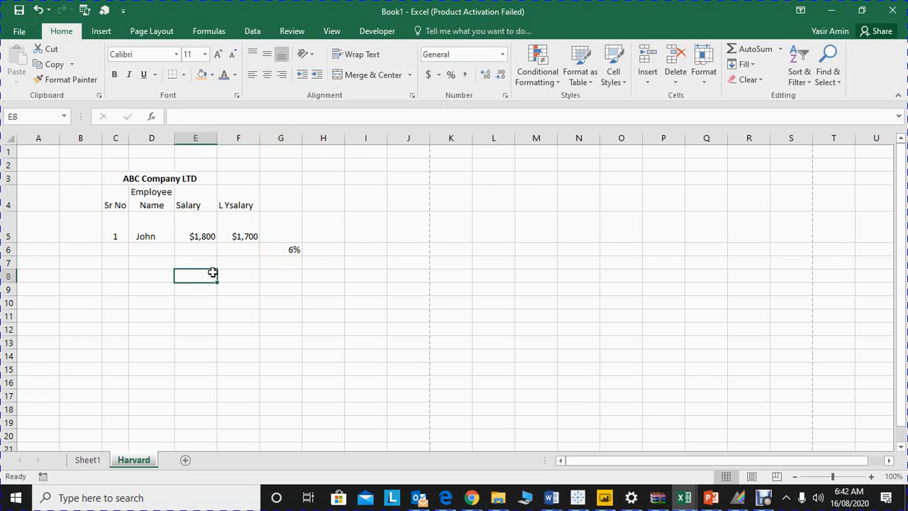
pyautogui.write('900')
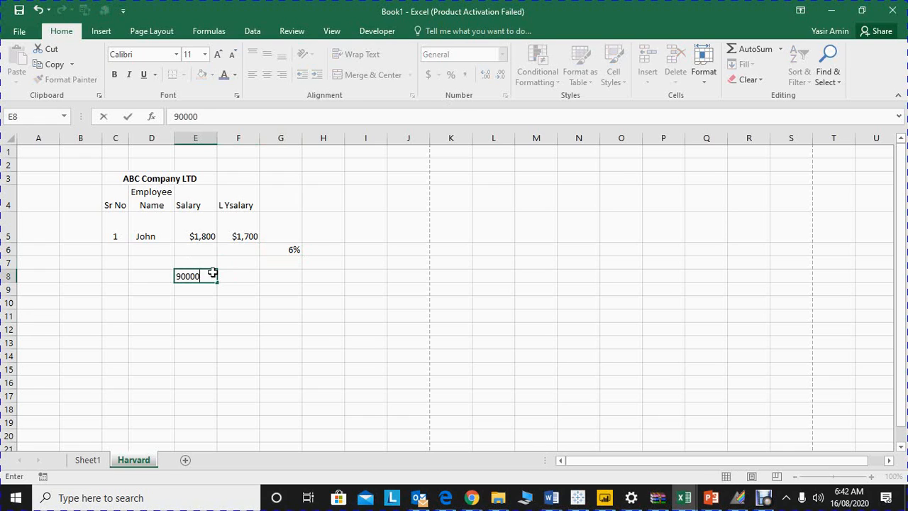
pyautogui.write('00')
pyautogui.press('Return')
# Step: Apply the Comma Style to the number in cell E8 and remove its decimal places
pyautogui.click(212, 273)
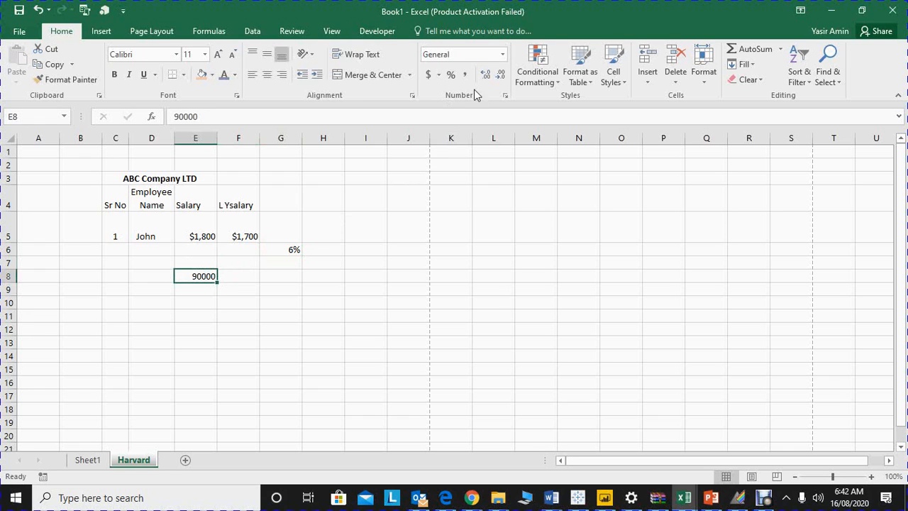
pyautogui.click(464, 73)
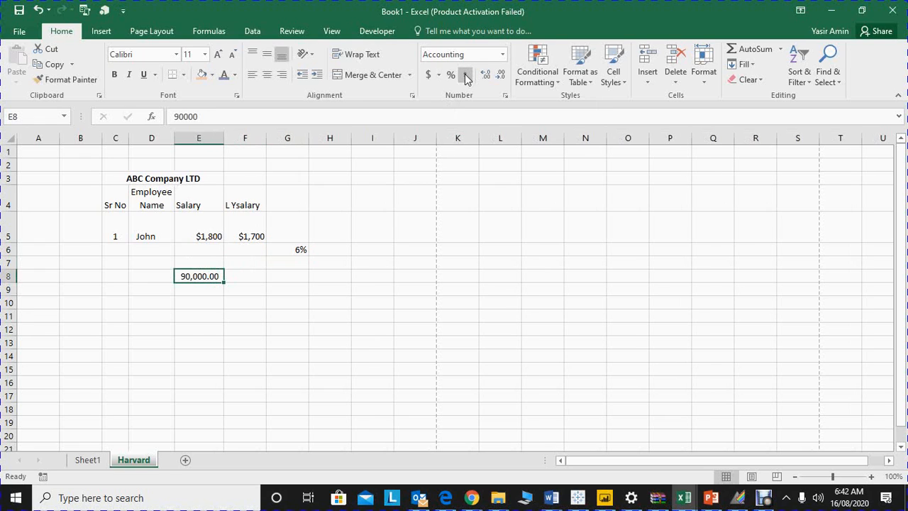
pyautogui.click(501, 76)
pyautogui.click(501, 75)
# Step: Undo the decimal and Comma Style changes so far made to cell E8
pyautogui.hotkey('ctrl', 'z')
pyautogui.hotkey('ctrl', 'z')
pyautogui.click(370, 138)
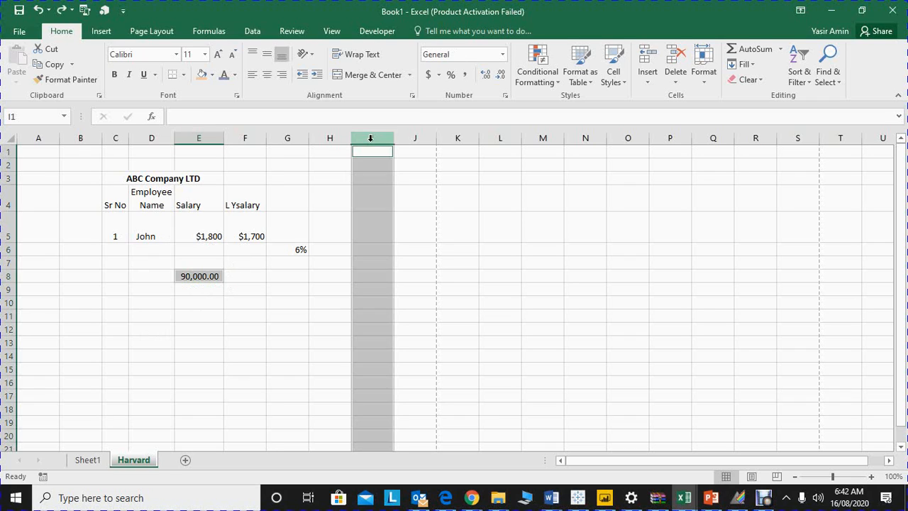
pyautogui.hotkey('ctrl', 'z')
pyautogui.click(370, 138)
pyautogui.hotkey('ctrl', 'z')
pyautogui.hotkey('ctrl', 'z')
pyautogui.hotkey('ctrl', 'z')
pyautogui.hotkey('ctrl', 'z')
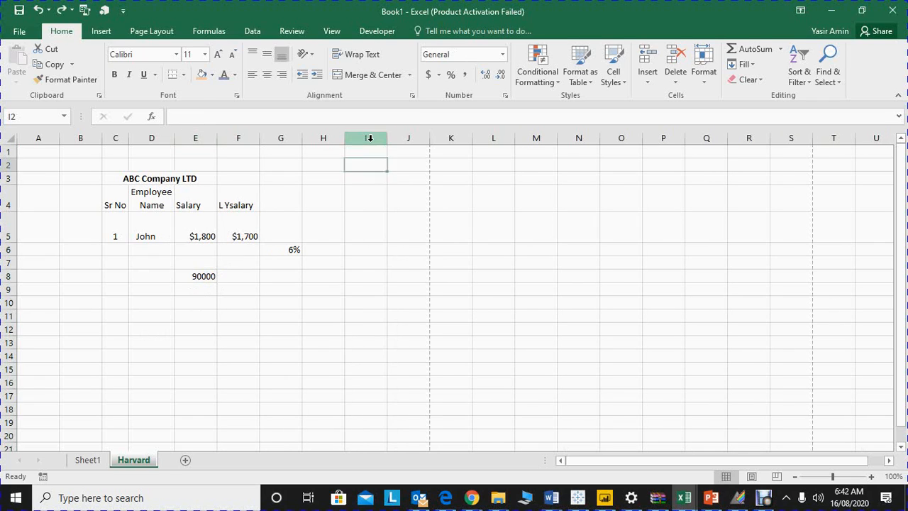
pyautogui.hotkey('ctrl', 'z')
pyautogui.hotkey('ctrl', 'z')
pyautogui.hotkey('ctrl', 'z')
pyautogui.hotkey('ctrl', 'z')
pyautogui.hotkey('ctrl', 'z')
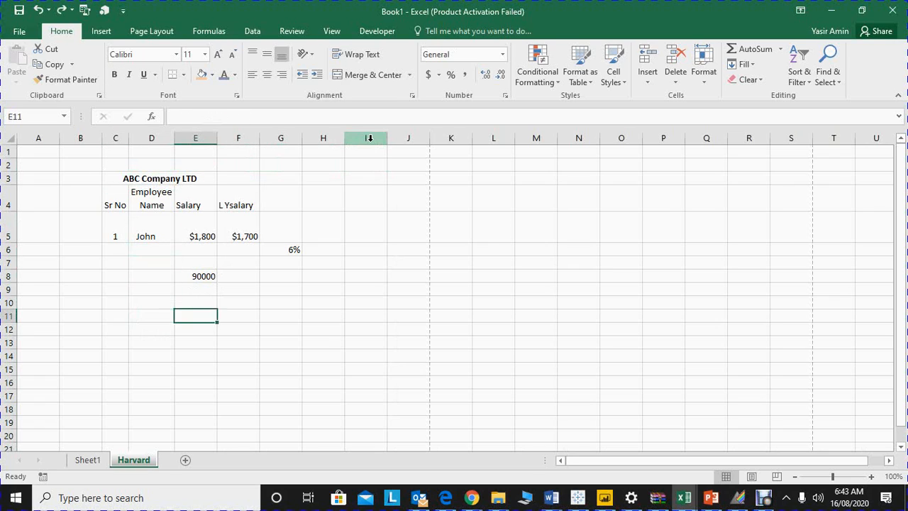
# Step: Format cell E8 with the Comma Style and no decimal places, and fill it down through E15
pyautogui.click(464, 75)
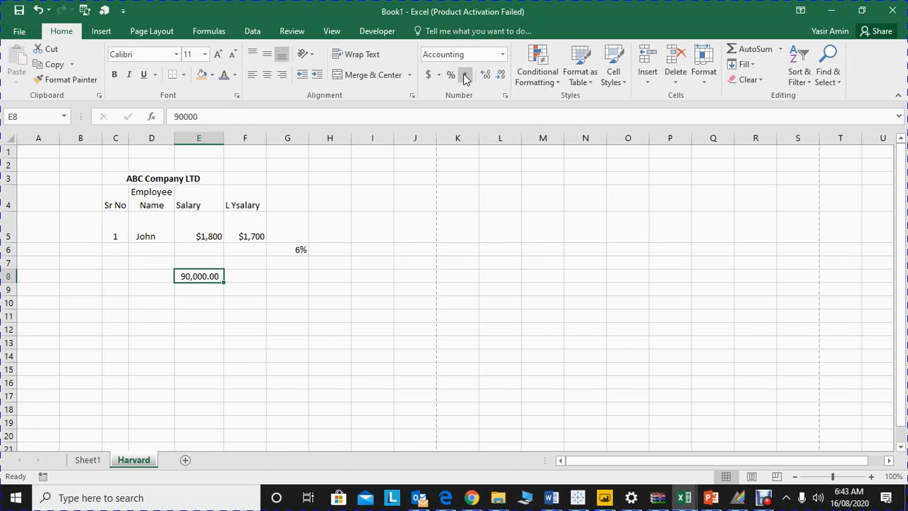
pyautogui.click(499, 78)
pyautogui.click(499, 78)
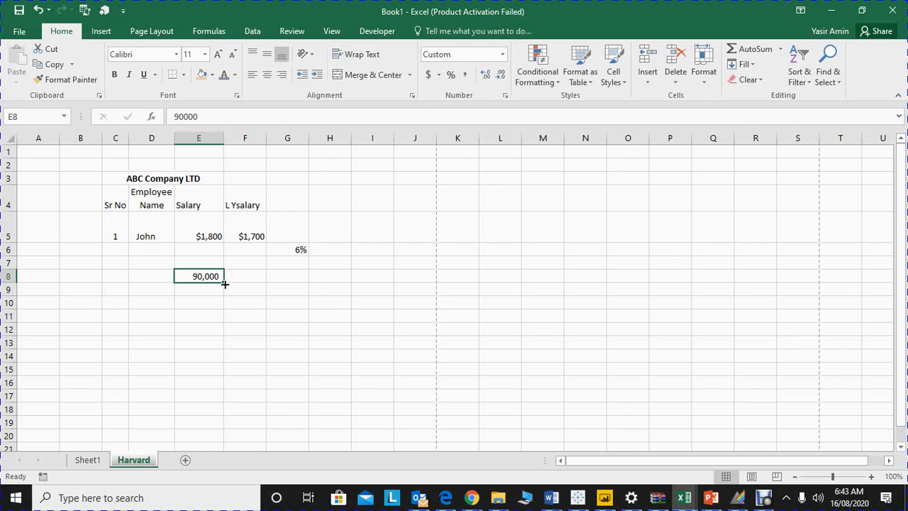
pyautogui.moveTo(224, 282); pyautogui.dragTo(223, 374)
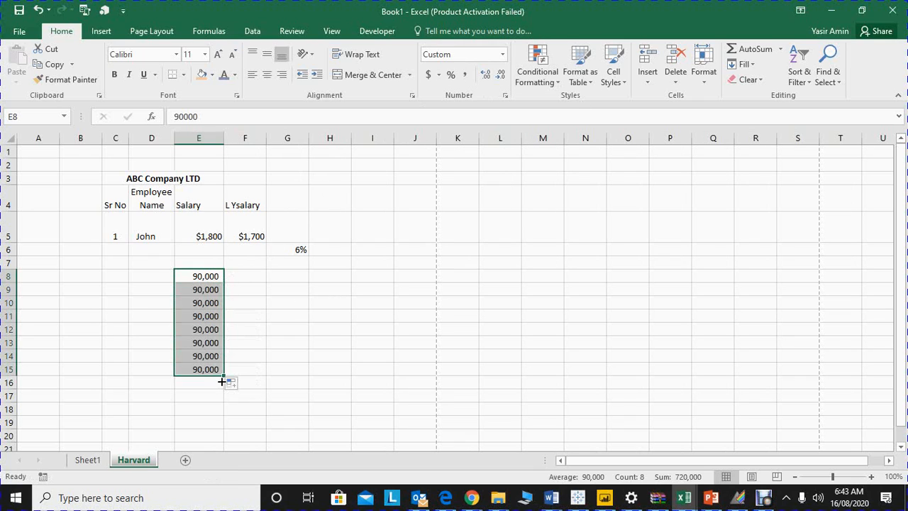
# Step: Replace the values in cells E10, E12 and E15 with 80000, 70000 and 60000 respectively
pyautogui.click(191, 302)
pyautogui.write('80000')
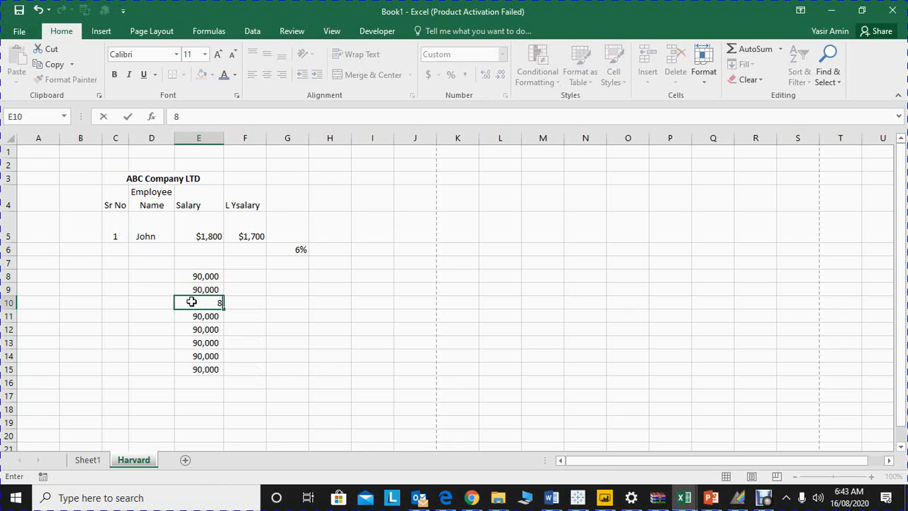
pyautogui.press('Return')
pyautogui.press('Return')
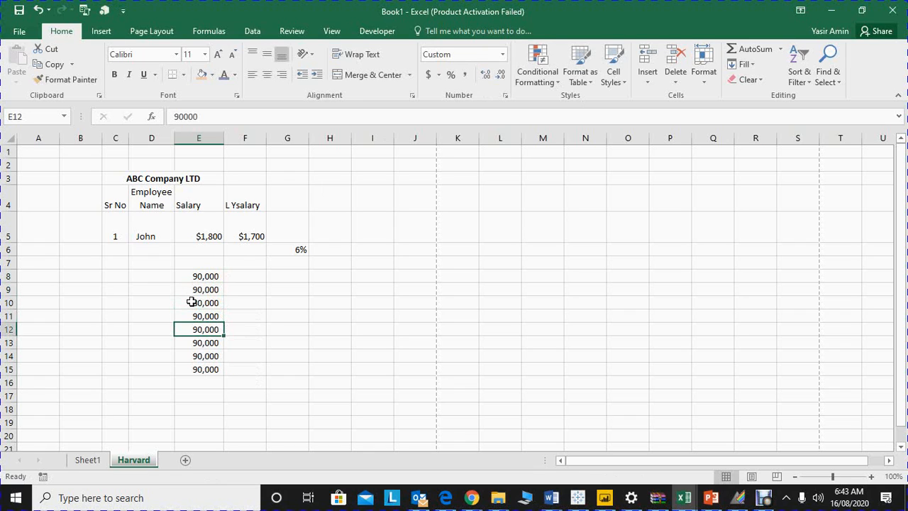
pyautogui.write('70000')
pyautogui.press('Return')
pyautogui.press('Return')
pyautogui.press('Return')
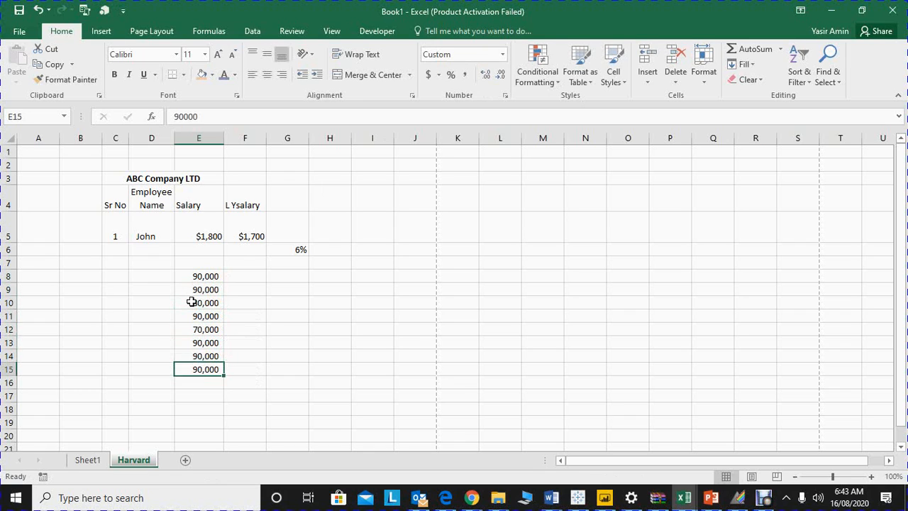
pyautogui.write('60,00')
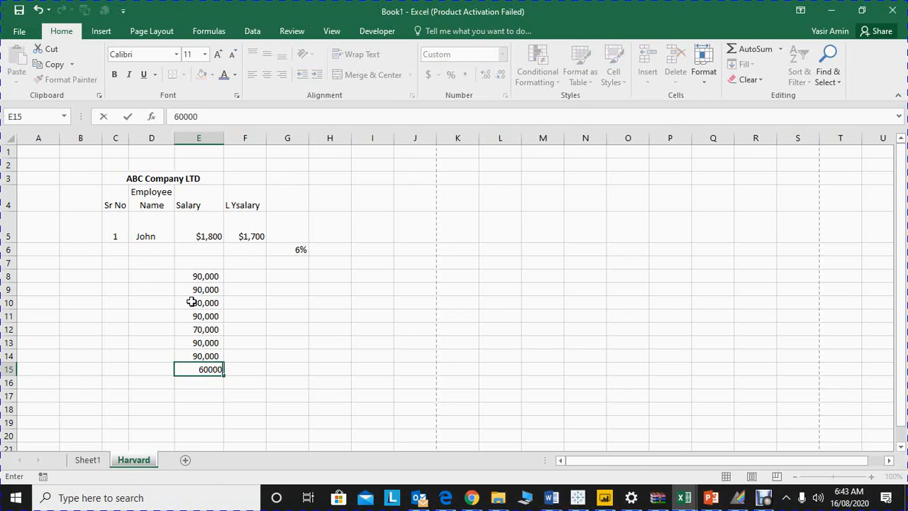
pyautogui.write('0')
pyautogui.press('Return')
# Step: Start a new conditional formatting rule on E8:E15 that formats only cells with a value less than 90000
pyautogui.press('Up')
pyautogui.press('Up')
pyautogui.press('Up')
pyautogui.press('Up')
pyautogui.press('Up')
pyautogui.press('Up')
pyautogui.press('Up')
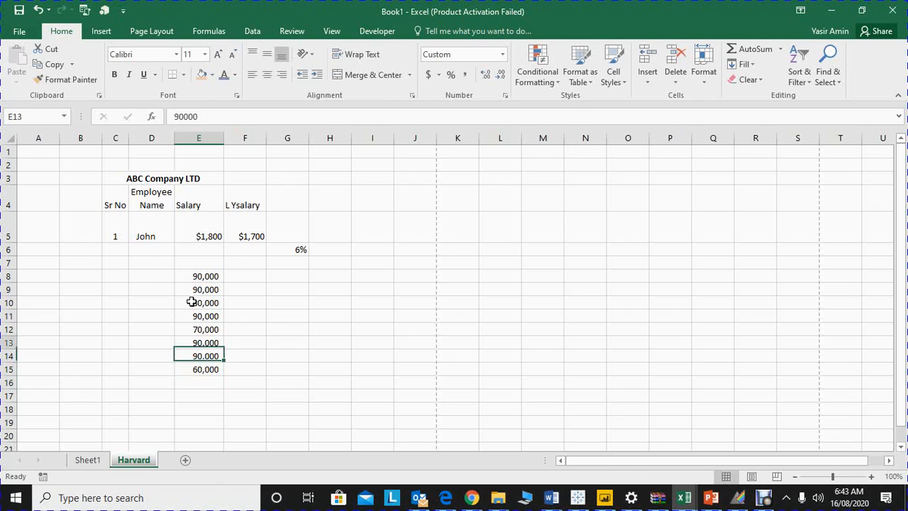
pyautogui.press('Up')
pyautogui.hotkey('shift', 'Down')
pyautogui.hotkey('shift', 'Down')
pyautogui.hotkey('shift', 'Down')
pyautogui.hotkey('shift', 'Down')
pyautogui.hotkey('shift', 'Down')
pyautogui.hotkey('shift', 'Down')
pyautogui.hotkey('shift', 'Down')
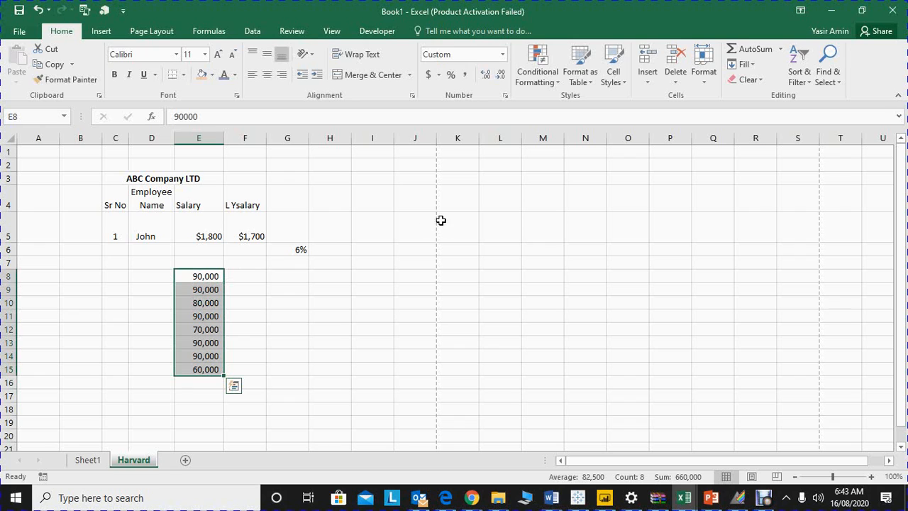
pyautogui.click(548, 86)
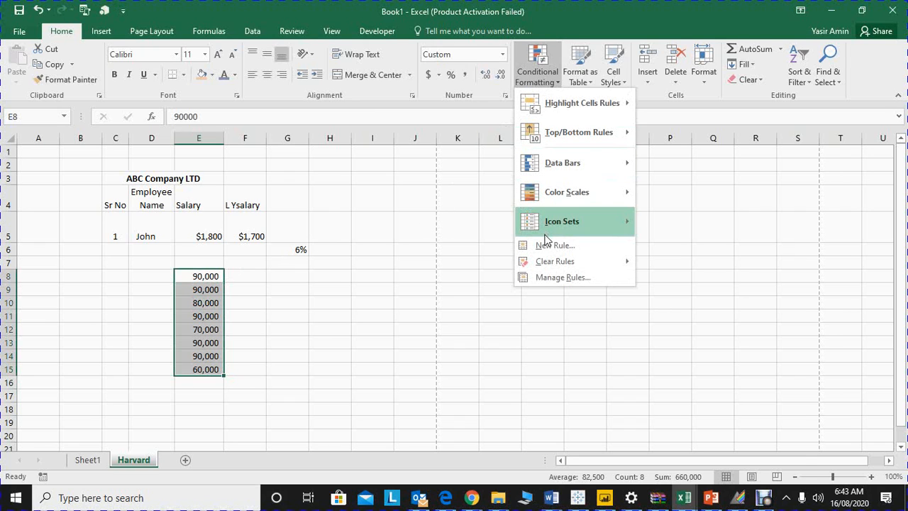
pyautogui.click(546, 245)
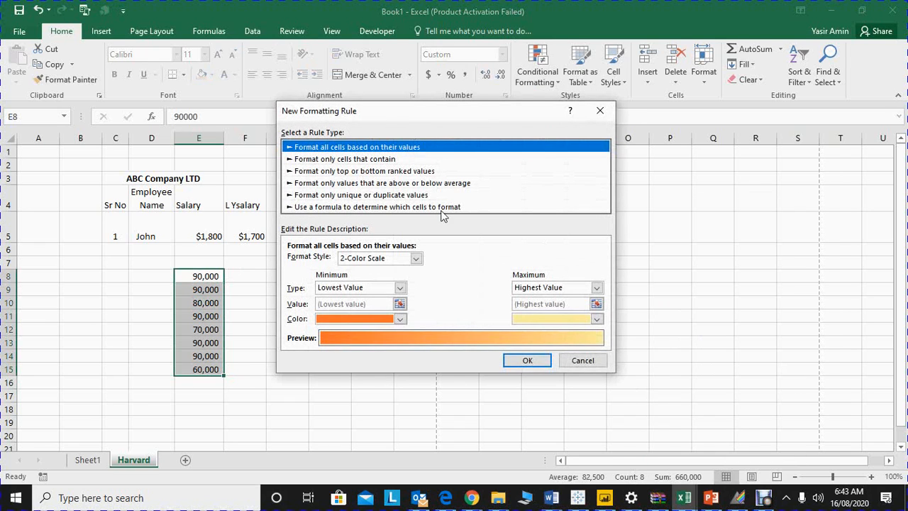
pyautogui.click(339, 160)
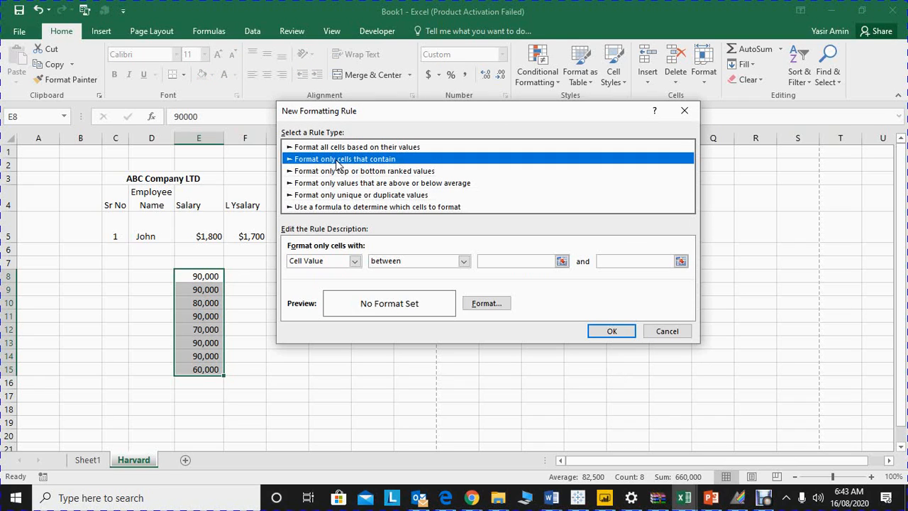
pyautogui.click(354, 261)
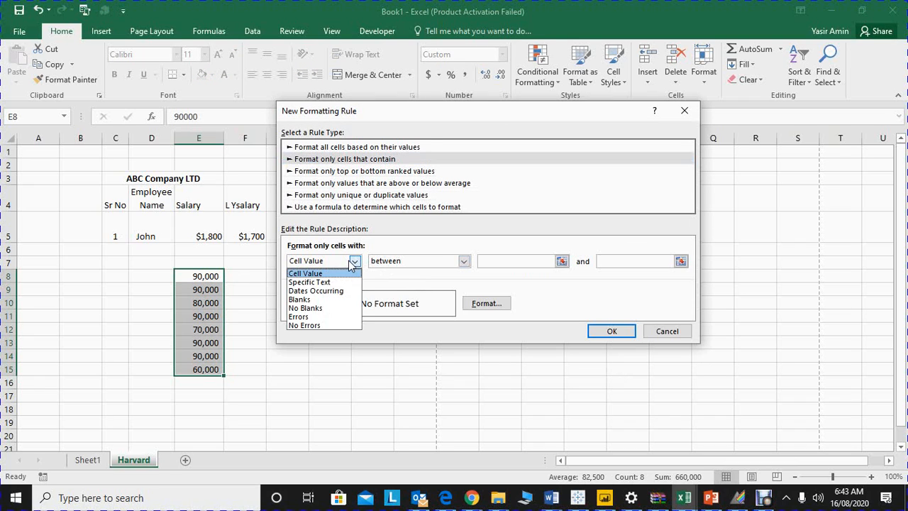
pyautogui.click(349, 260)
pyautogui.click(399, 262)
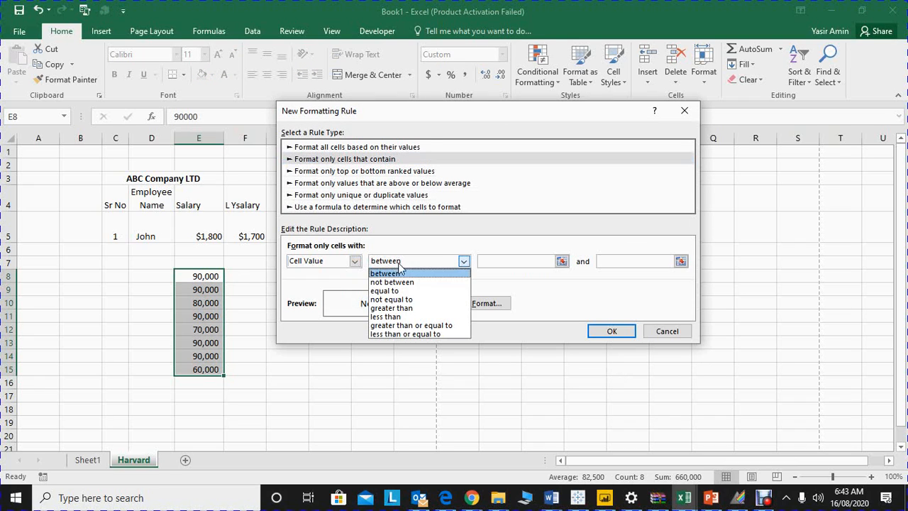
pyautogui.click(401, 316)
pyautogui.click(533, 260)
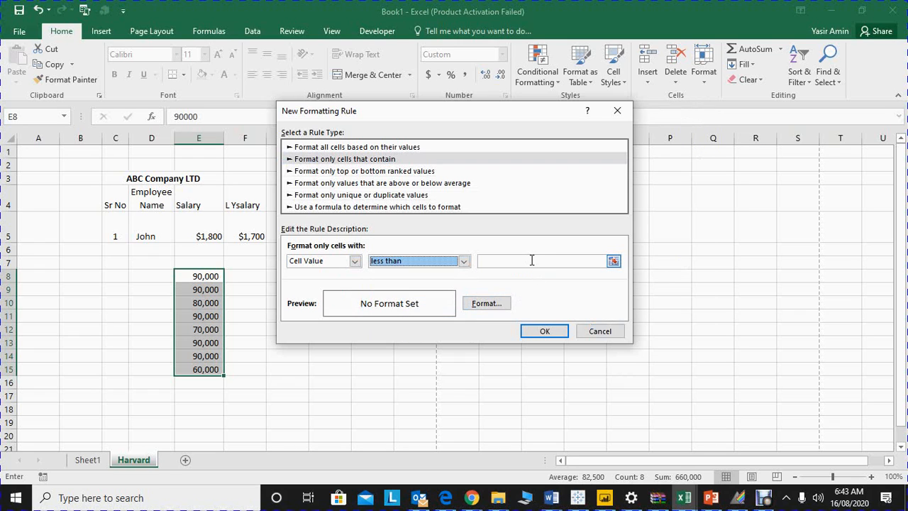
pyautogui.write('90000')
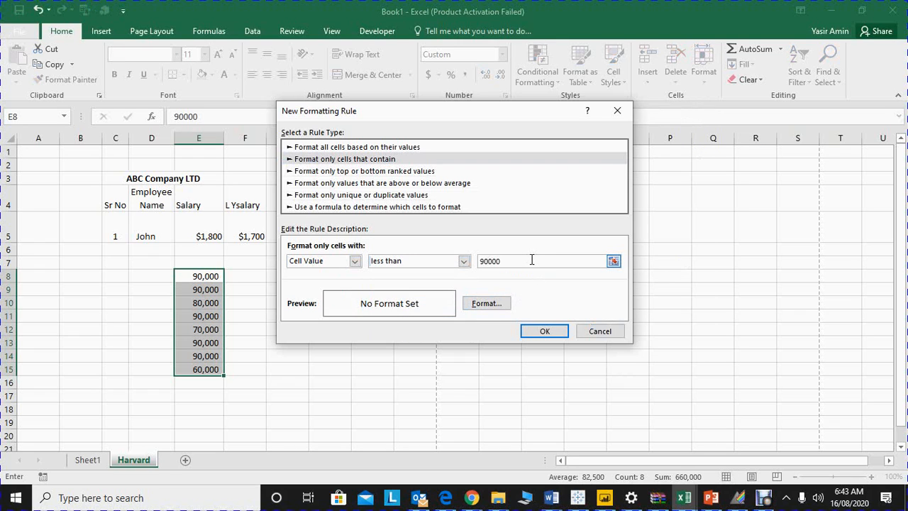
# Step: Apply the rule with a red fill and bold white font, and undo it
pyautogui.click(496, 304)
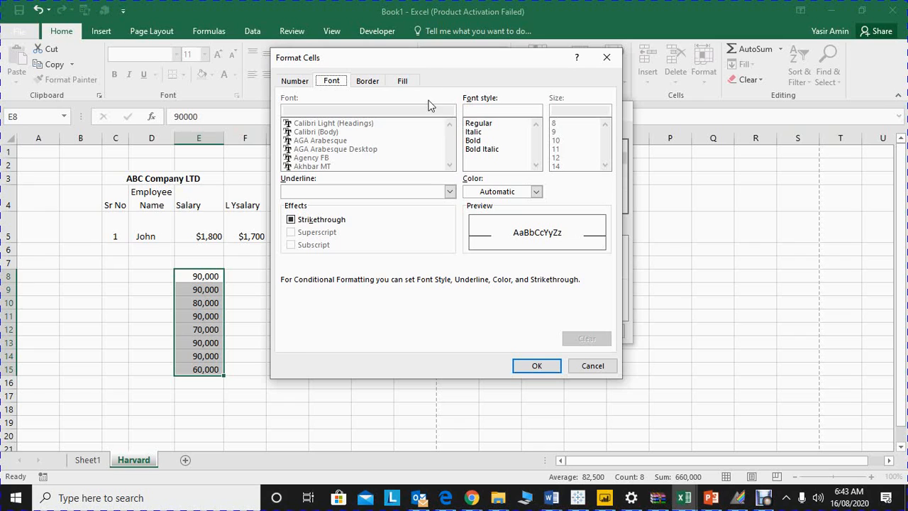
pyautogui.click(402, 81)
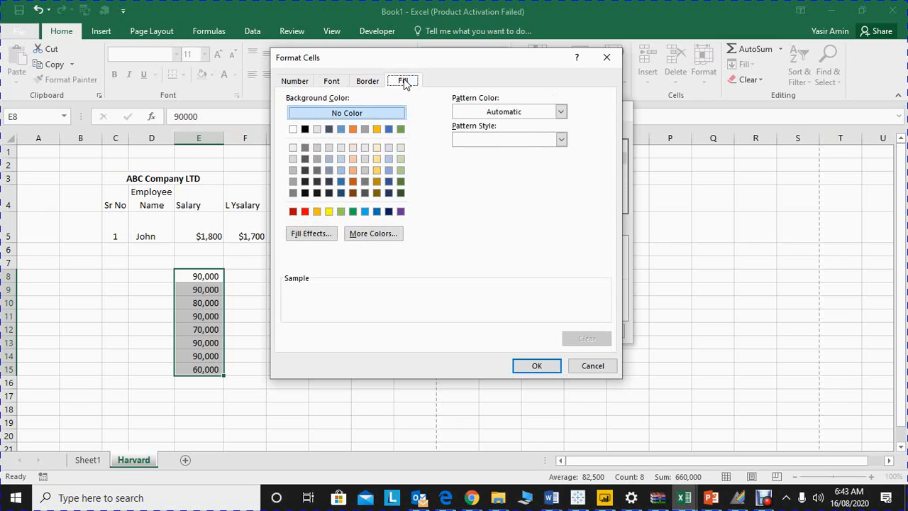
pyautogui.click(305, 212)
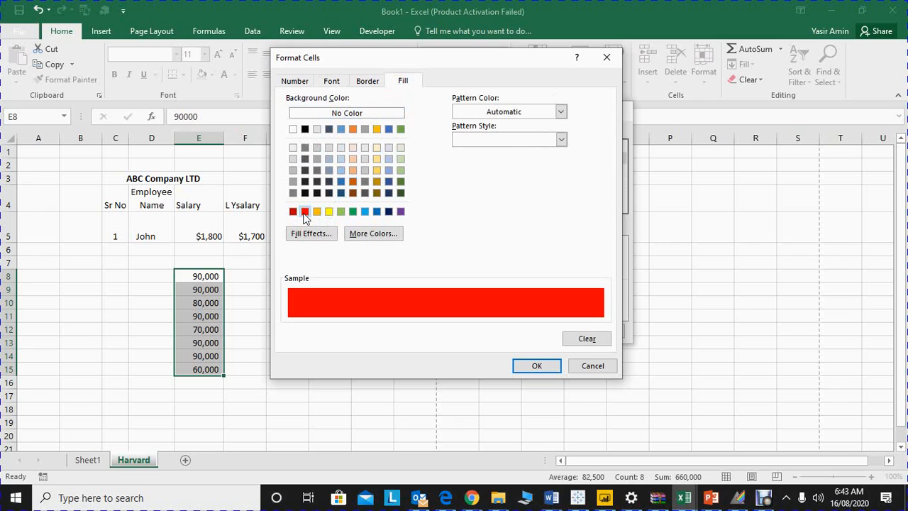
pyautogui.click(323, 81)
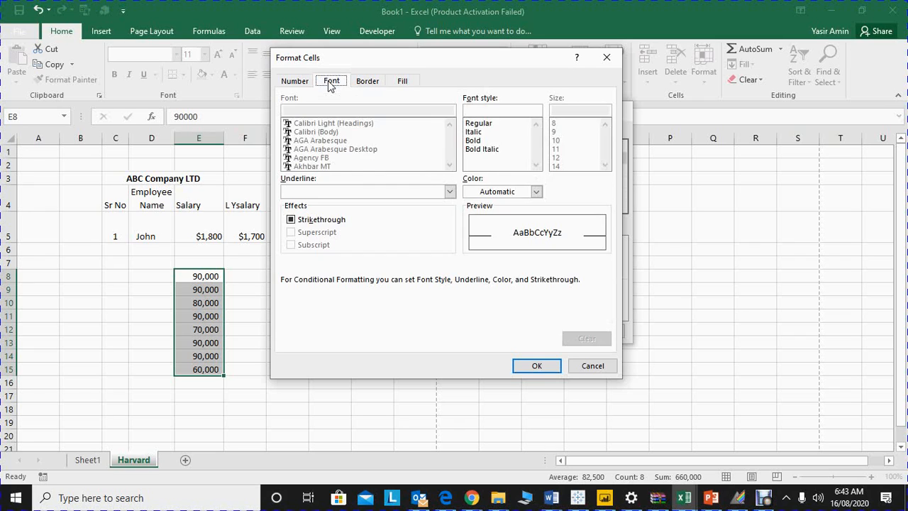
pyautogui.click(506, 193)
pyautogui.click(477, 237)
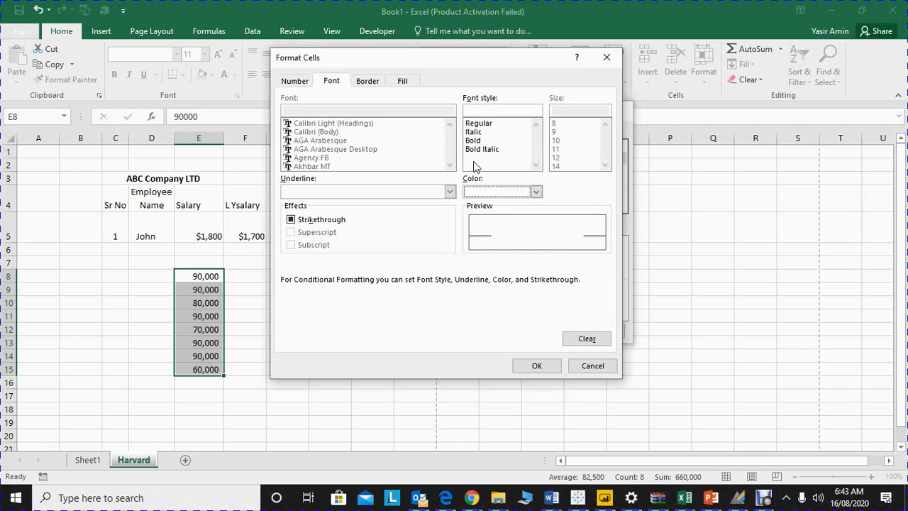
pyautogui.click(472, 141)
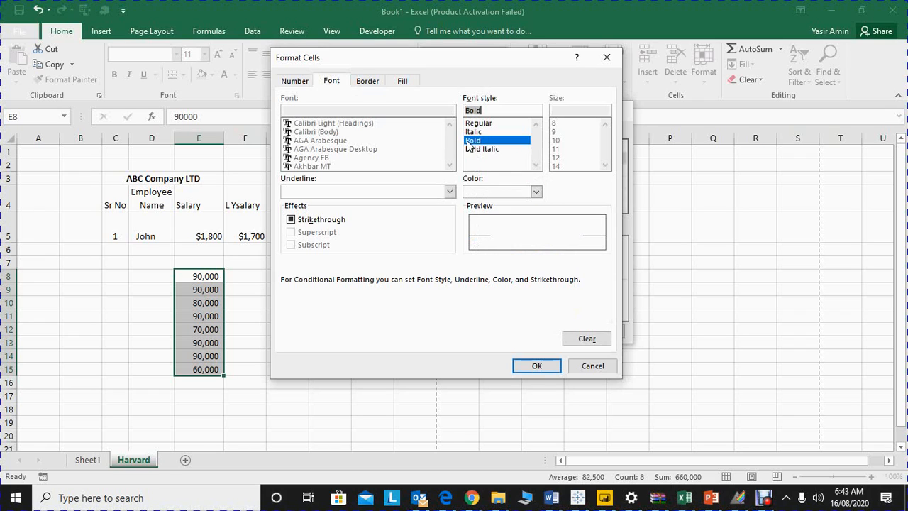
pyautogui.click(539, 367)
pyautogui.click(546, 331)
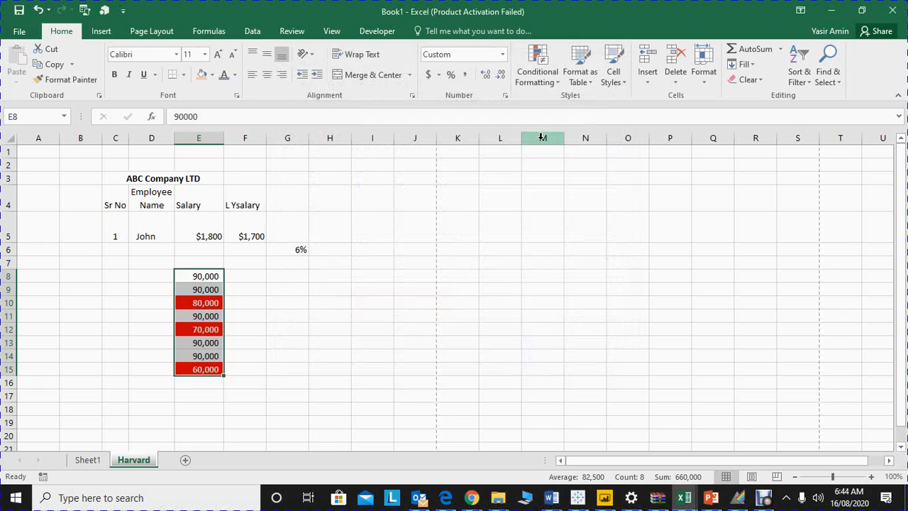
pyautogui.hotkey('ctrl', 'z')
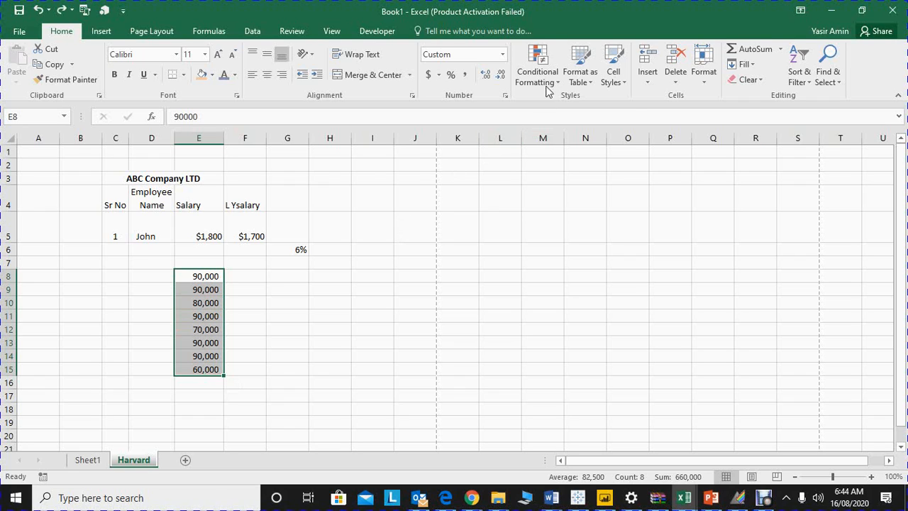
# Step: Highlight the top 5 values in E8:E15 using Green Fill with Dark Green Text, and undo the highlighting
pyautogui.click(546, 79)
pyautogui.moveTo(570, 134)
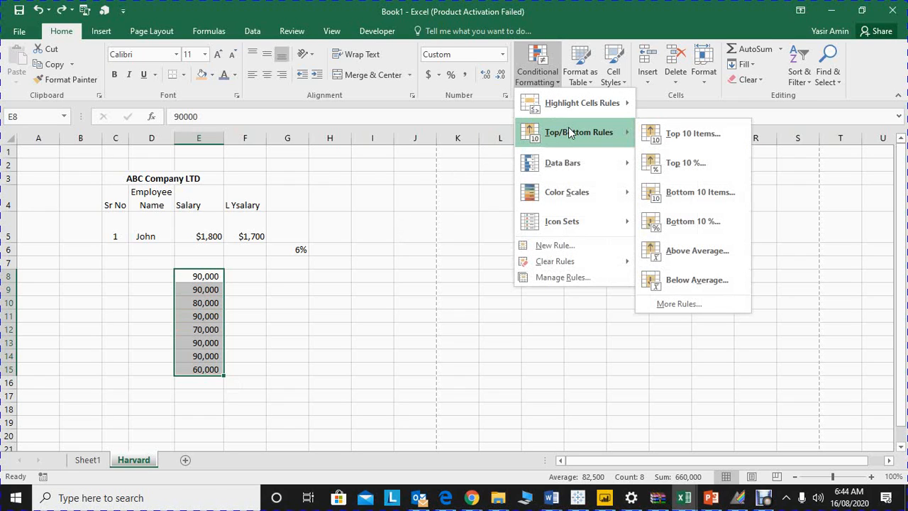
pyautogui.click(659, 145)
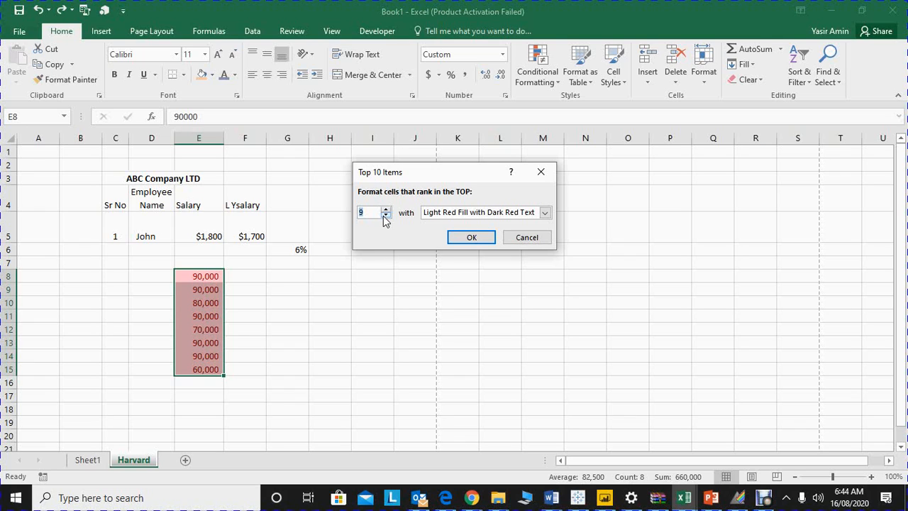
pyautogui.click(385, 216)
pyautogui.click(386, 216)
pyautogui.click(385, 215)
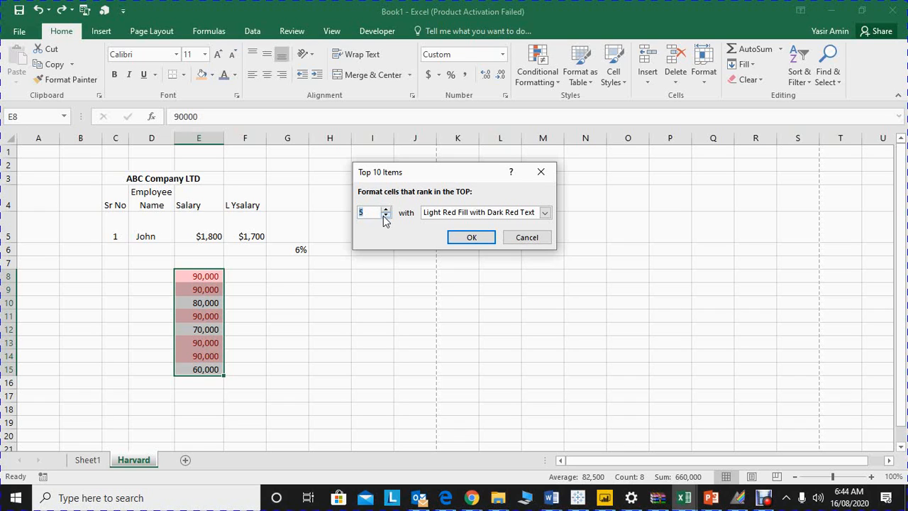
pyautogui.click(544, 212)
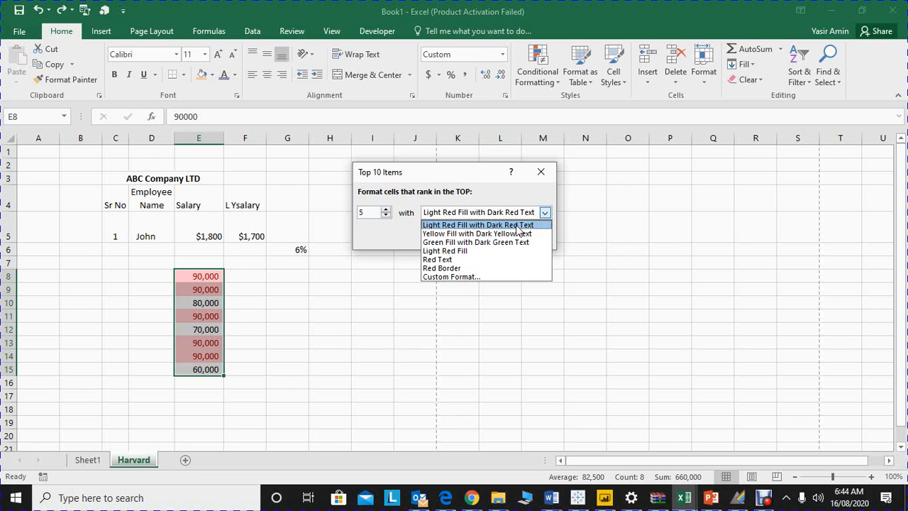
pyautogui.click(501, 241)
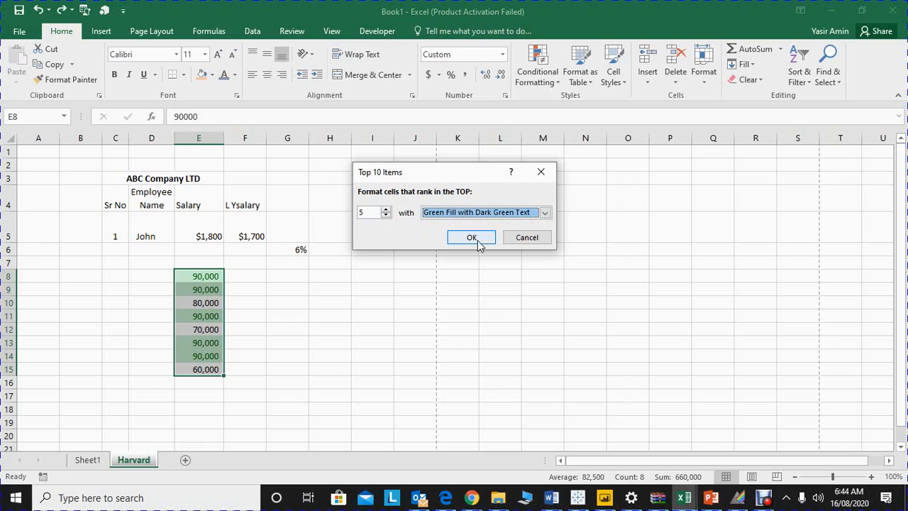
pyautogui.click(471, 238)
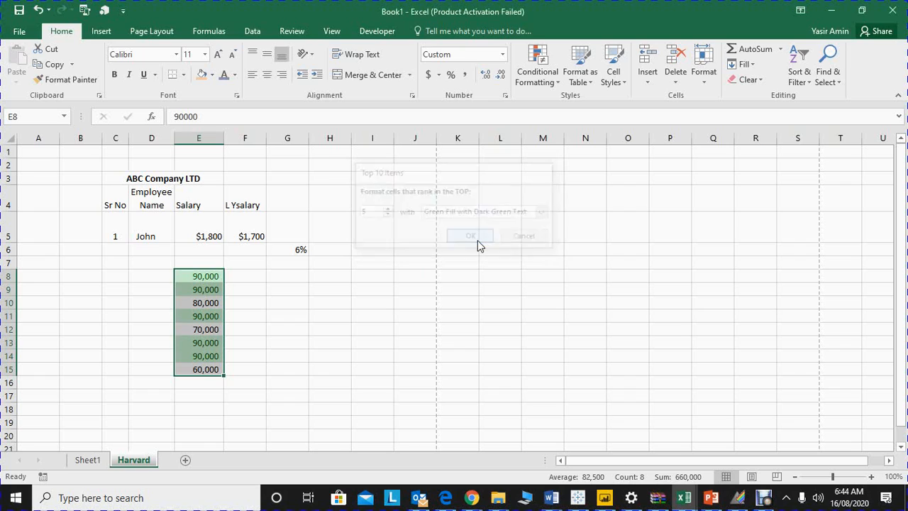
pyautogui.click(545, 82)
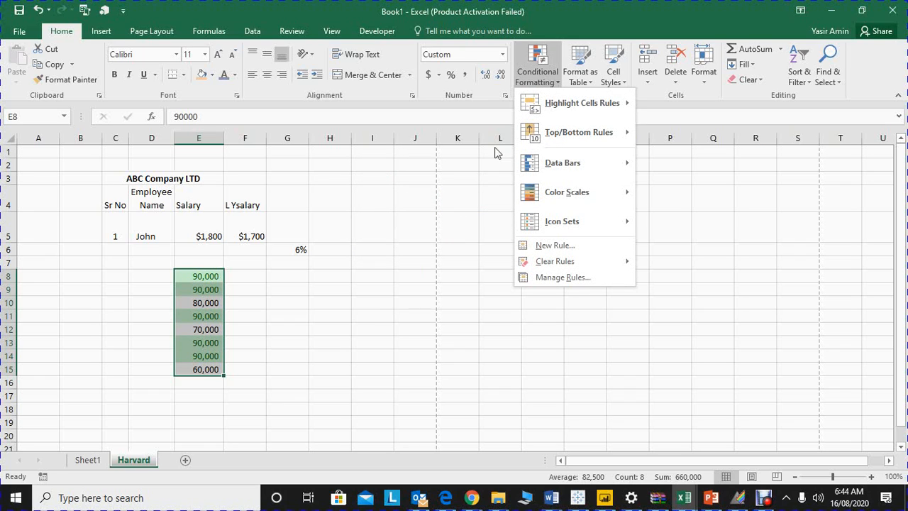
pyautogui.click(413, 326)
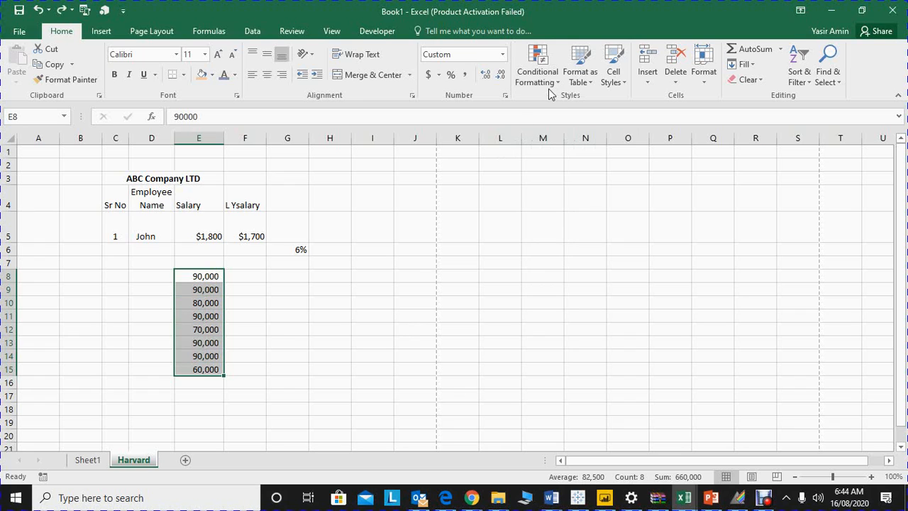
# Step: Preview the Data Bars, Color Scales and Icon Sets conditional formats on E8:E15 without applying any
pyautogui.click(541, 65)
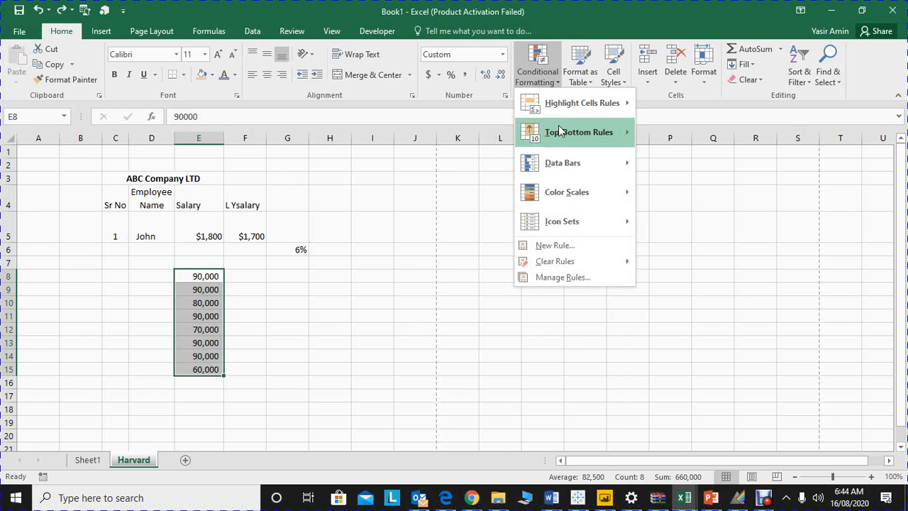
pyautogui.moveTo(582, 165)
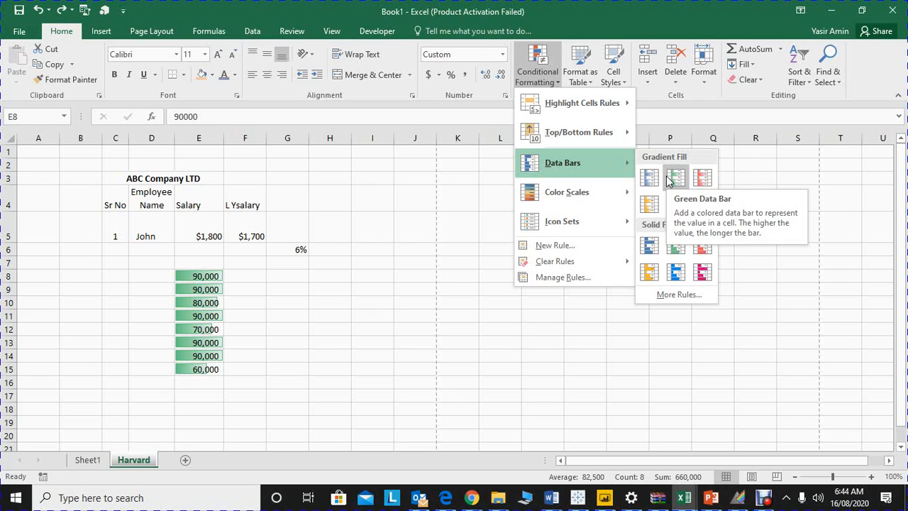
pyautogui.moveTo(592, 186)
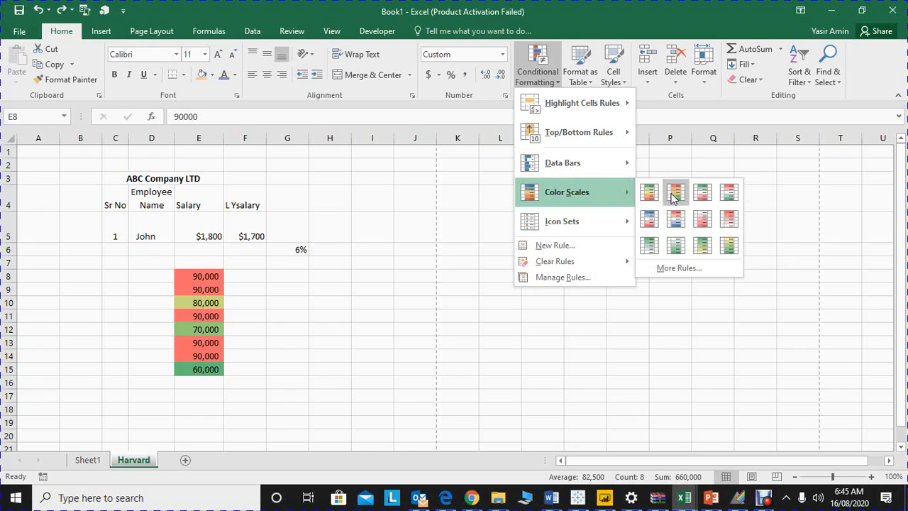
pyautogui.moveTo(578, 221)
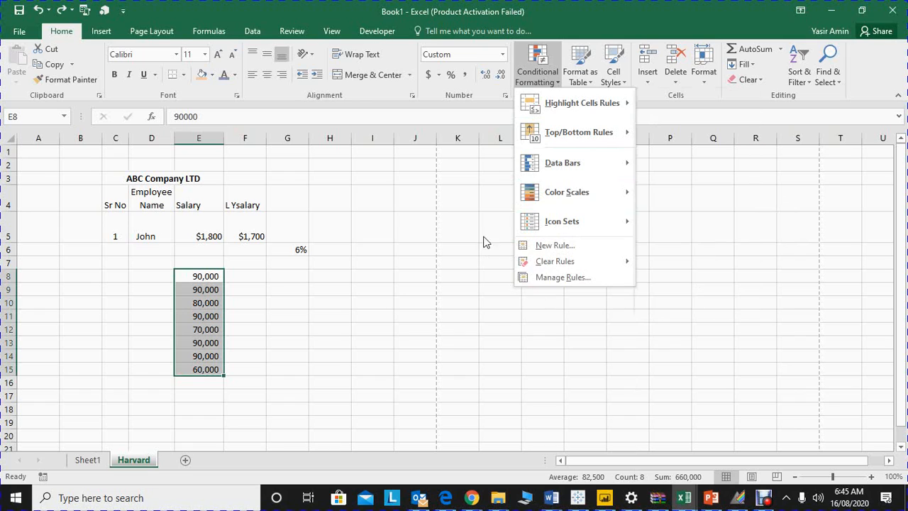
pyautogui.click(435, 265)
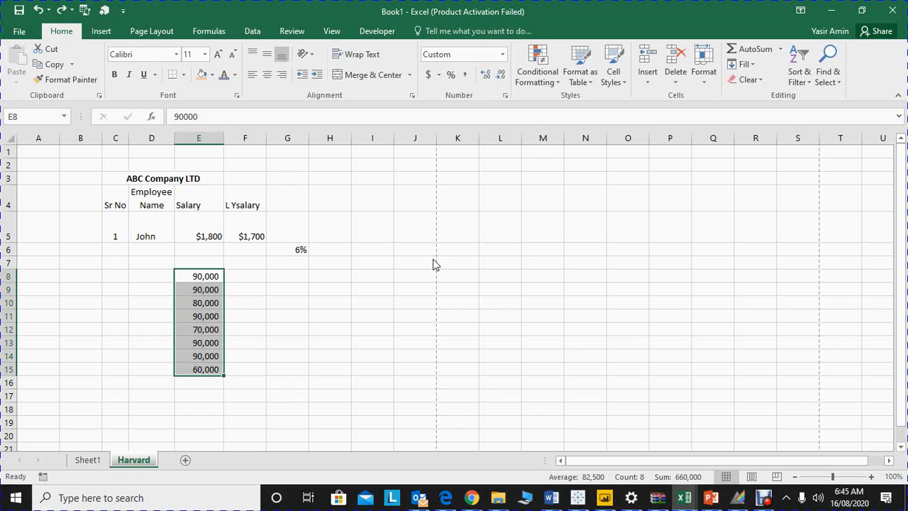
pyautogui.press('Up')
pyautogui.press('Up')
pyautogui.press('Up')
pyautogui.press('Up')
pyautogui.press('Up')
pyautogui.press('Up')
pyautogui.press('Up')
pyautogui.press('Down')
pyautogui.press('Down')
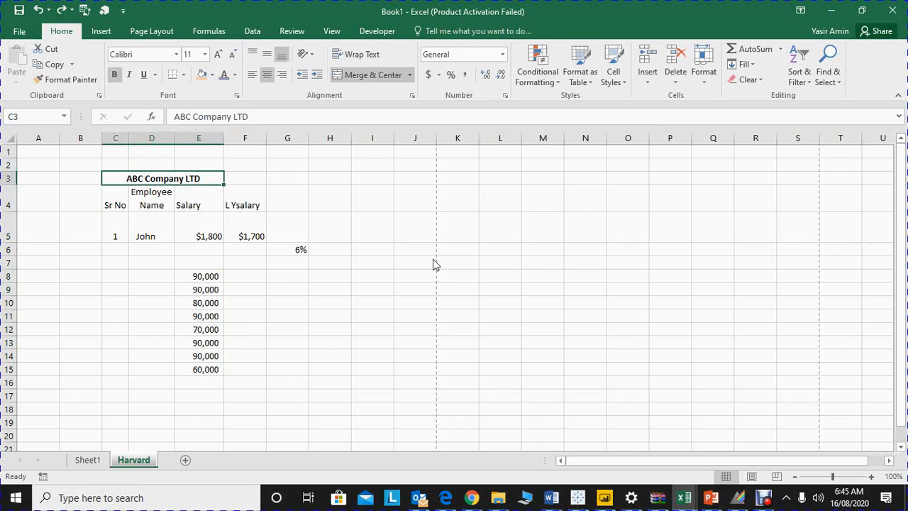
# Step: Format C4:F5 as a table with headers in a light blue-header table style, and undo it
pyautogui.press('Down')
pyautogui.hotkey('shift', 'Right')
pyautogui.press('Left')
pyautogui.press('Left')
pyautogui.press('Right')
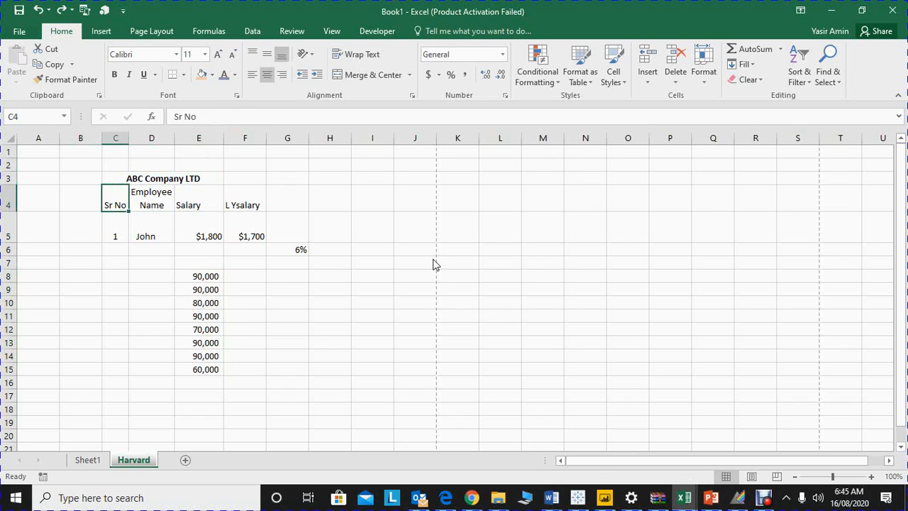
pyautogui.hotkey('shift', 'Right')
pyautogui.hotkey('shift', 'Right')
pyautogui.hotkey('shift', 'Right')
pyautogui.hotkey('shift', 'Down')
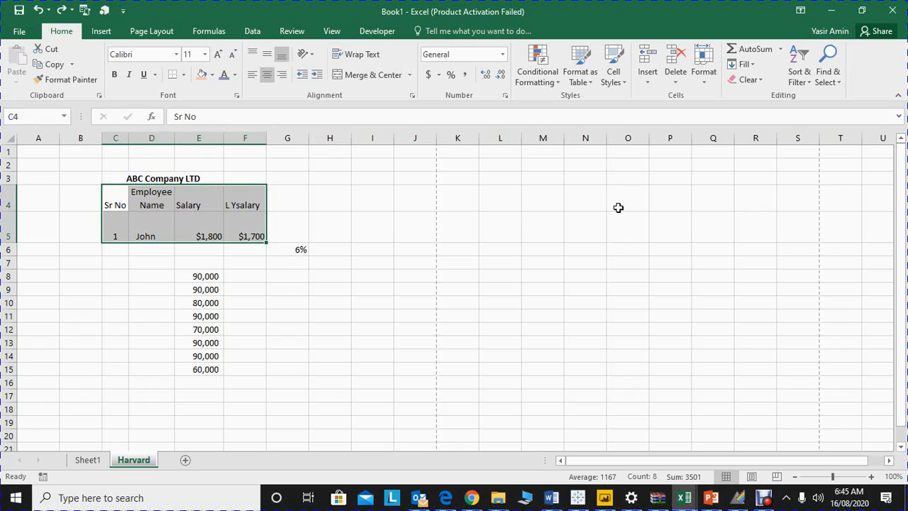
pyautogui.click(574, 79)
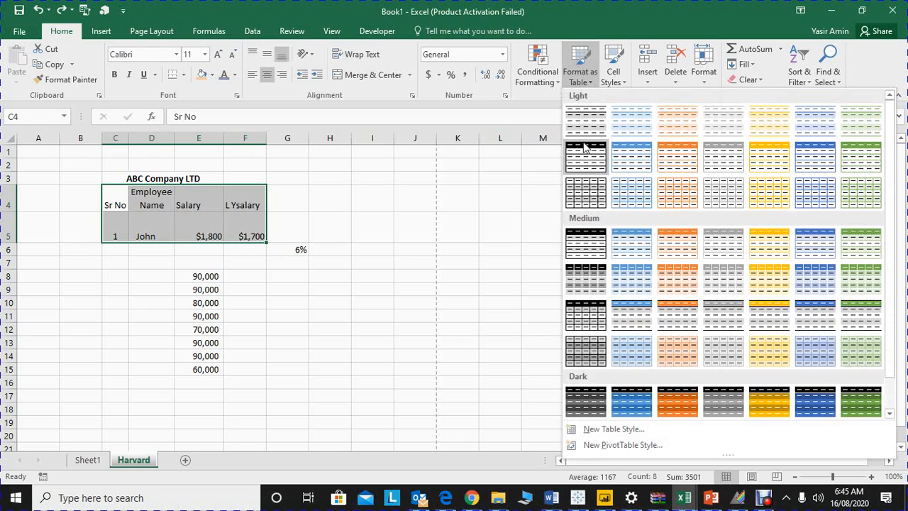
pyautogui.click(635, 160)
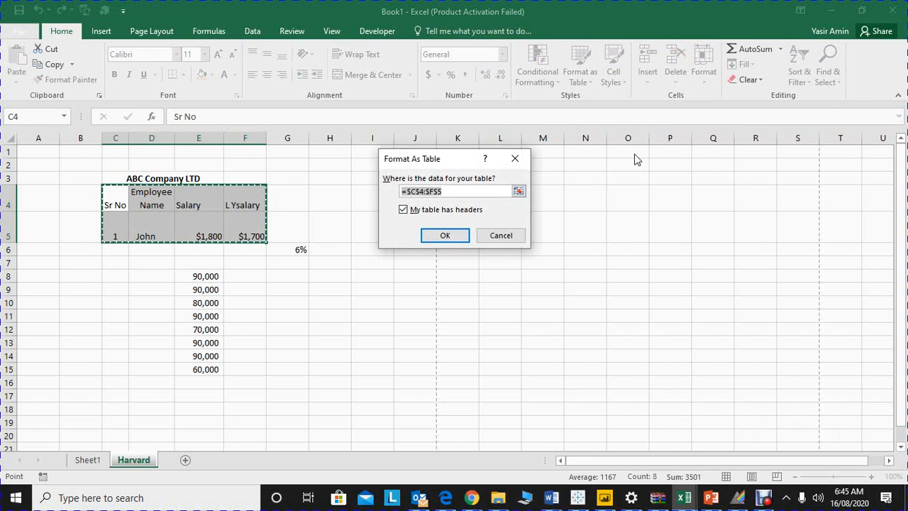
pyautogui.press('Return')
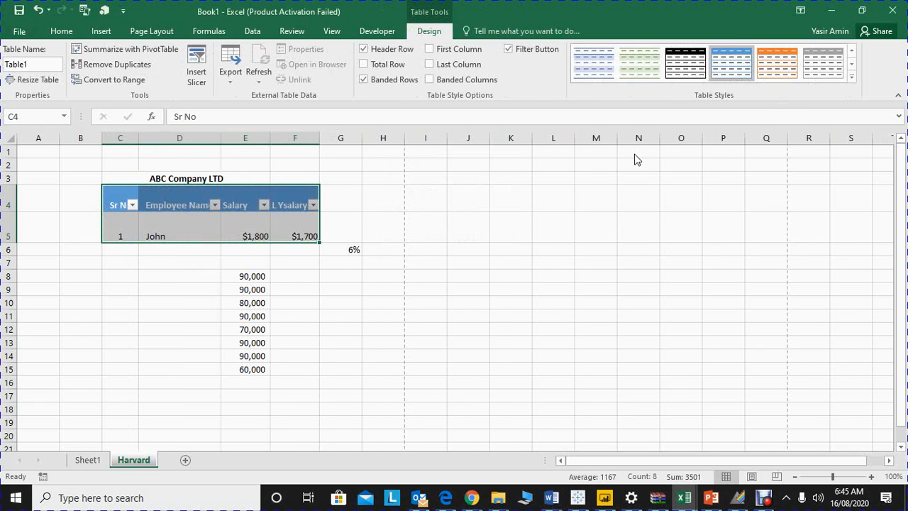
pyautogui.hotkey('ctrl', 'z')
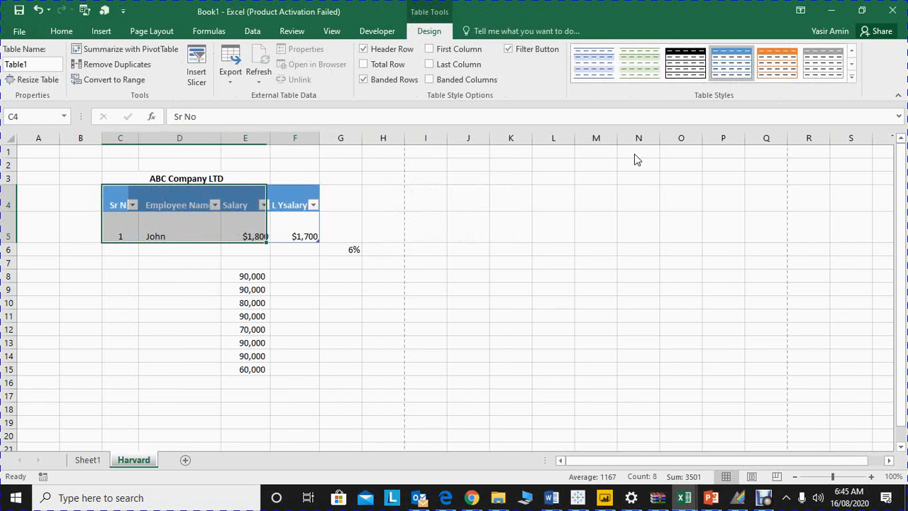
pyautogui.hotkey('ctrl', 'q')
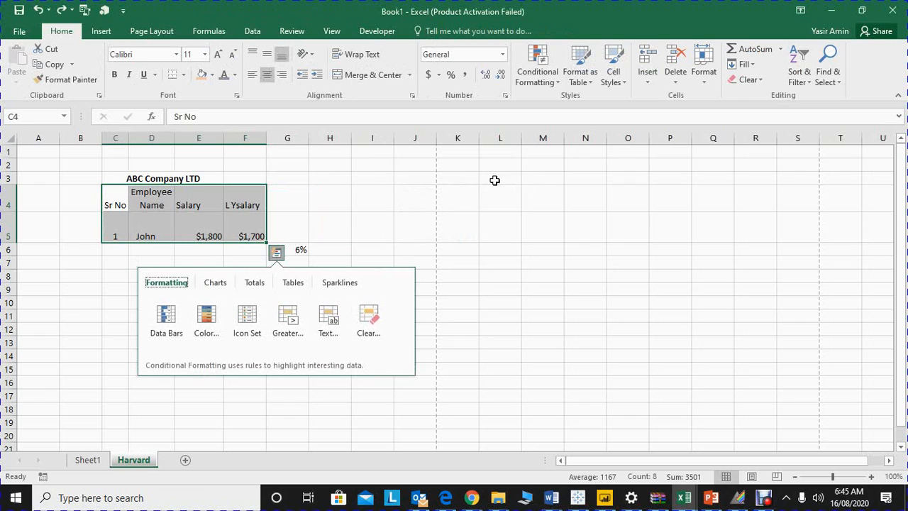
pyautogui.click(351, 211)
pyautogui.hotkey('ctrl', 'Up')
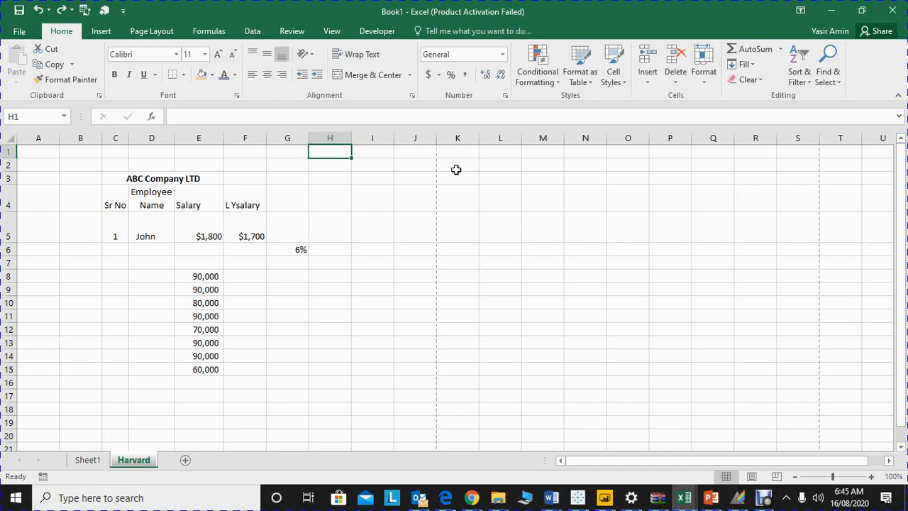
# Step: Total the values of E8:E15 in cell E16 with AutoSum
pyautogui.moveTo(206, 274); pyautogui.dragTo(205, 370)
pyautogui.click(199, 383)
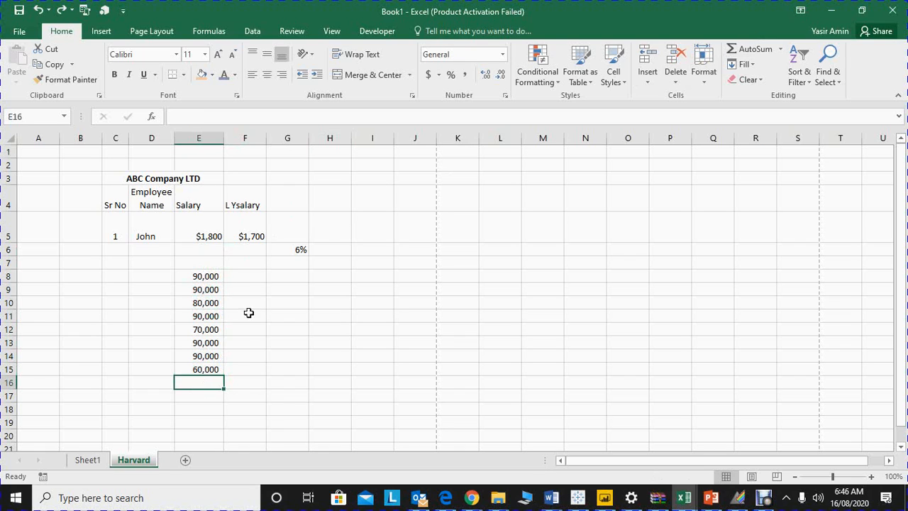
pyautogui.click(755, 50)
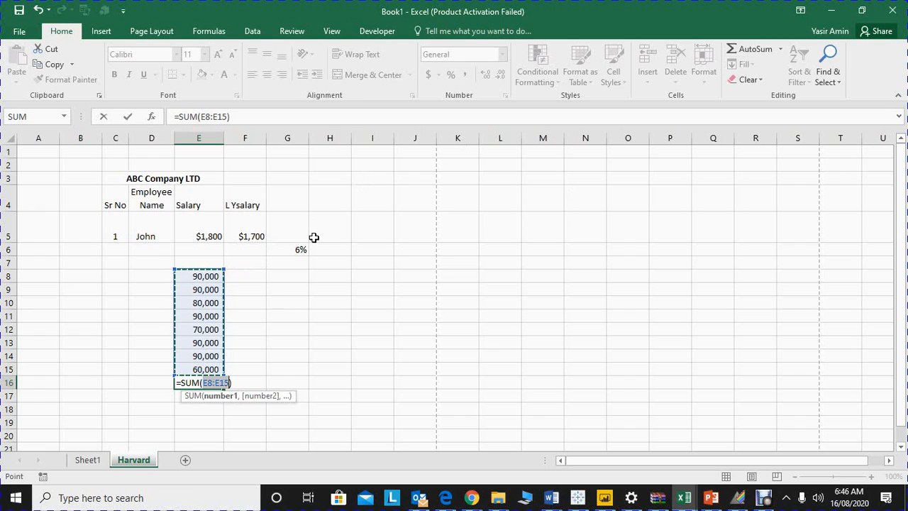
pyautogui.press('Return')
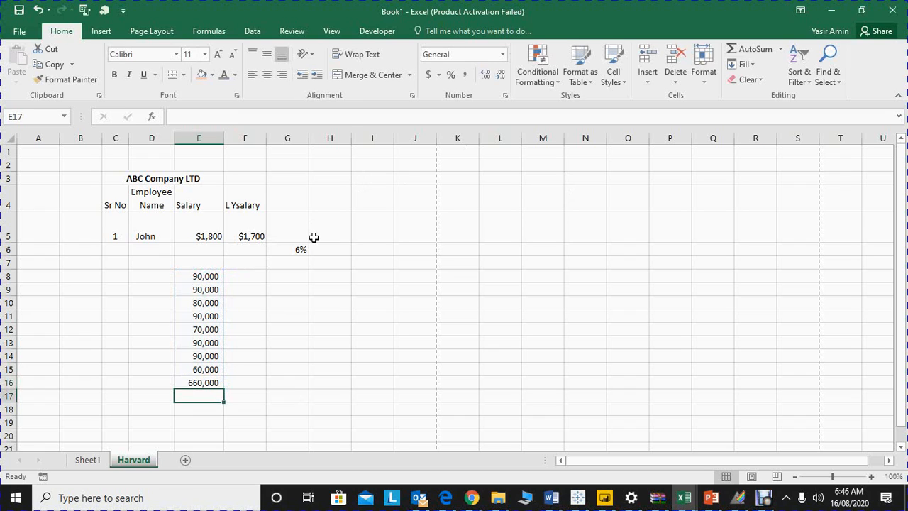
# Step: Clear everything from cell F5 with Clear All, and undo the clearing
pyautogui.press('Up')
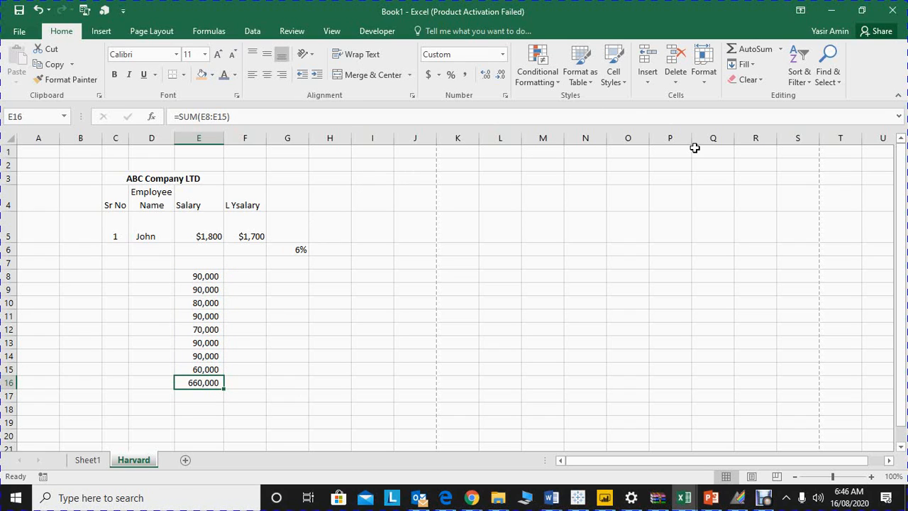
pyautogui.click(761, 82)
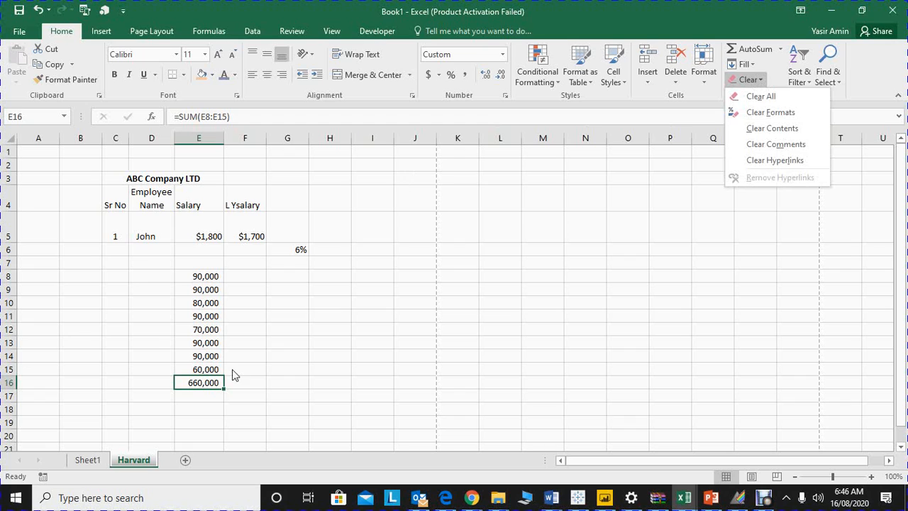
pyautogui.click(244, 235)
pyautogui.click(244, 235)
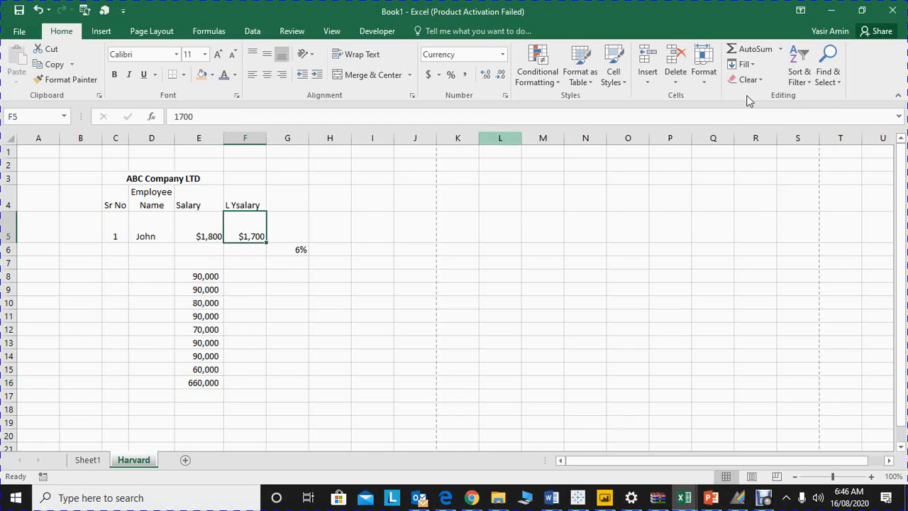
pyautogui.click(762, 80)
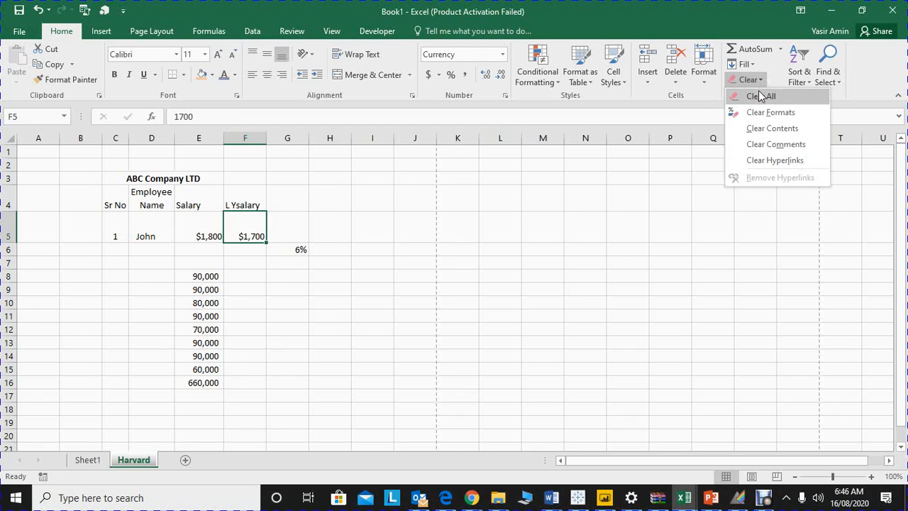
pyautogui.click(758, 96)
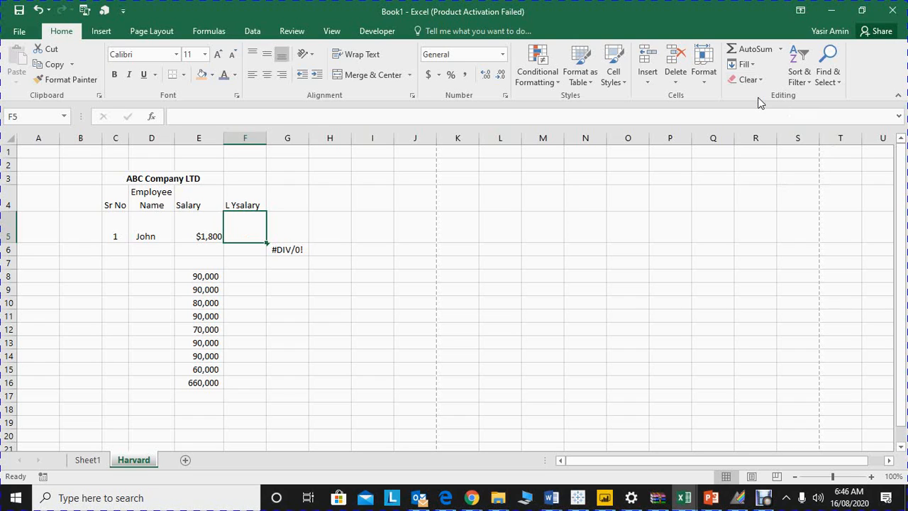
pyautogui.hotkey('ctrl', 'z')
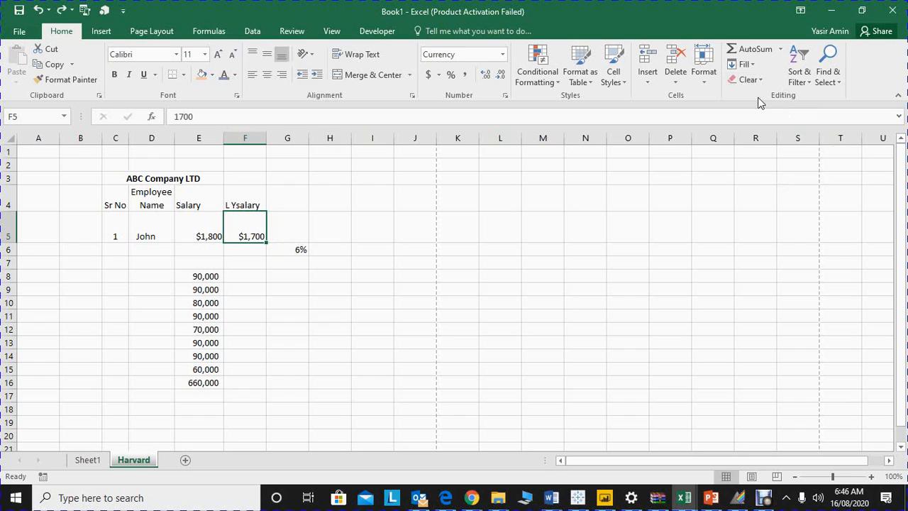
# Step: Clear only the formats of cell F5, keeping its contents
pyautogui.click(764, 80)
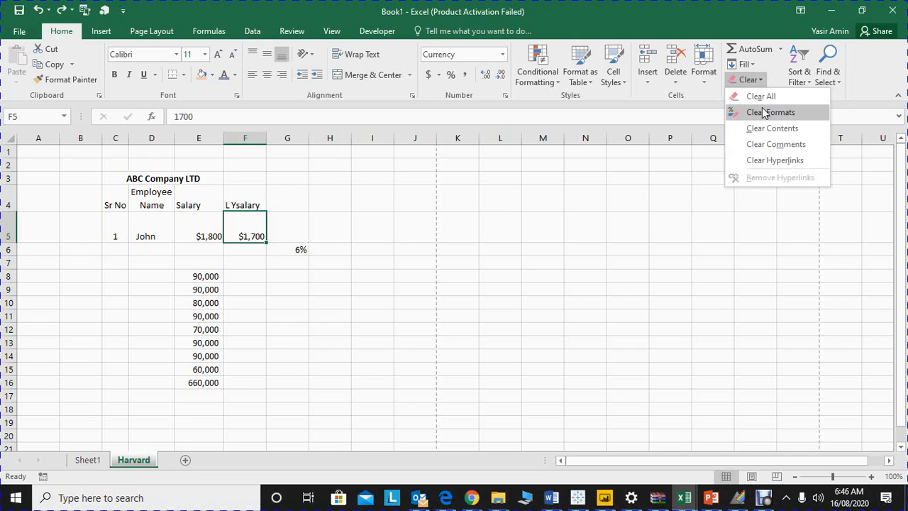
pyautogui.click(762, 112)
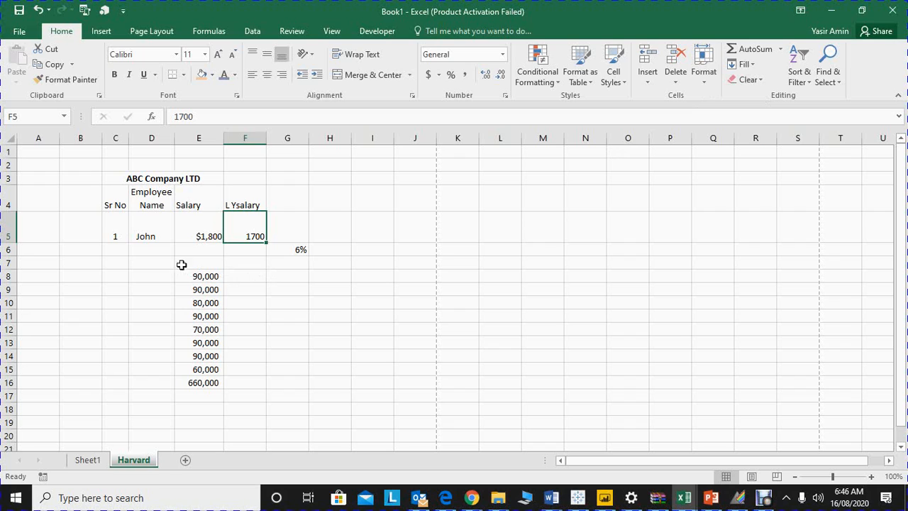
# Step: Delete the entire rows 6 and 7 between John's record and the list of salary values
pyautogui.moveTo(193, 262); pyautogui.dragTo(195, 253)
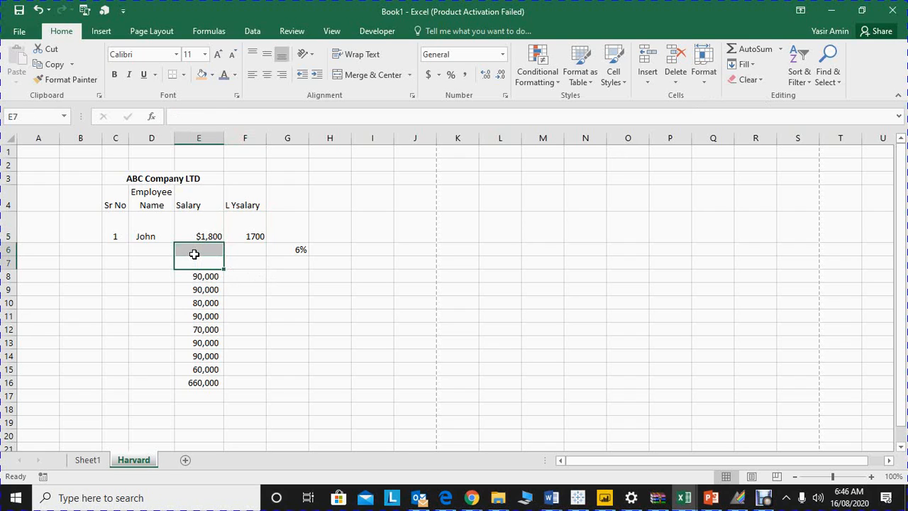
pyautogui.hotkey('ctrl', '-')
pyautogui.press('r')
pyautogui.press('Return')
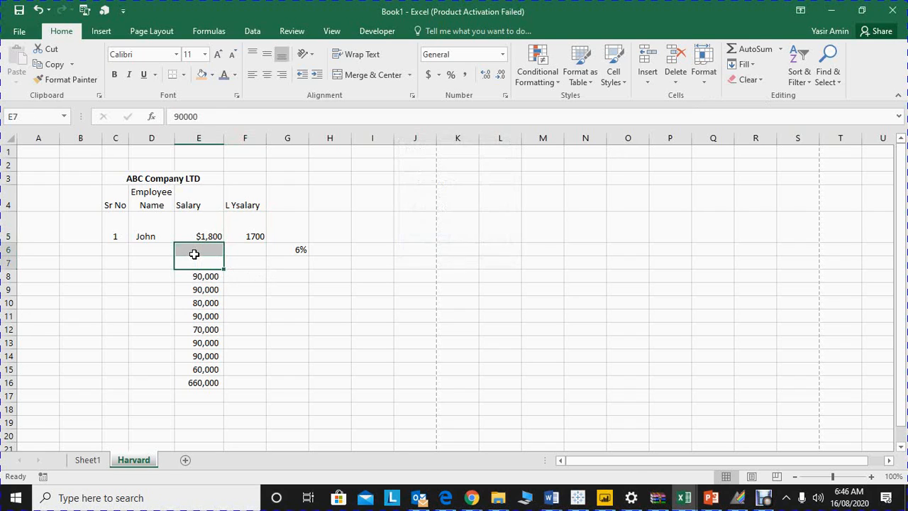
# Step: Enter three employee first names in D6:D8 beside the salary values
pyautogui.press('Left')
pyautogui.press('Up')
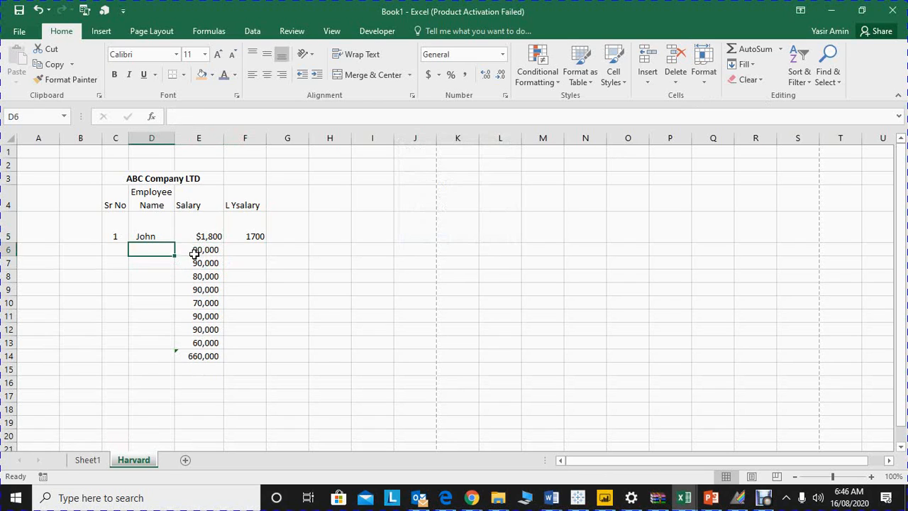
pyautogui.press('Up')
pyautogui.press('Down')
pyautogui.write('Ayman')
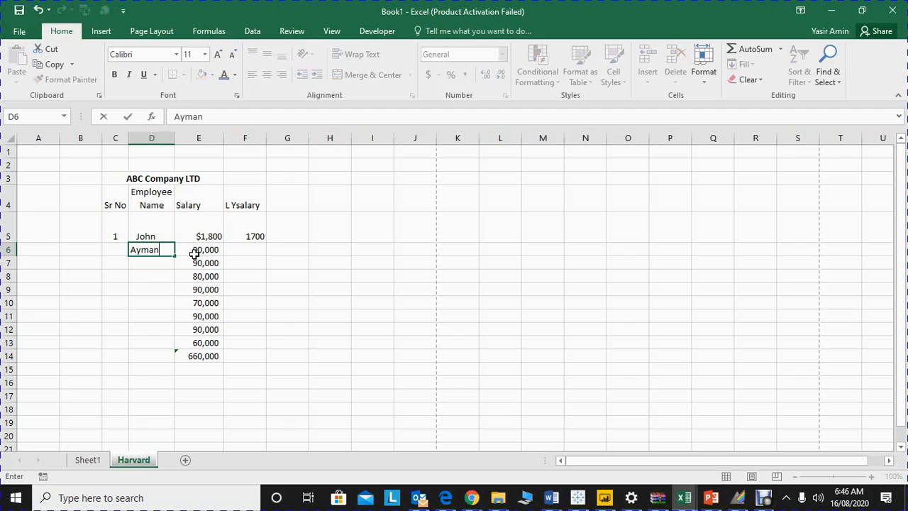
pyautogui.press('Return')
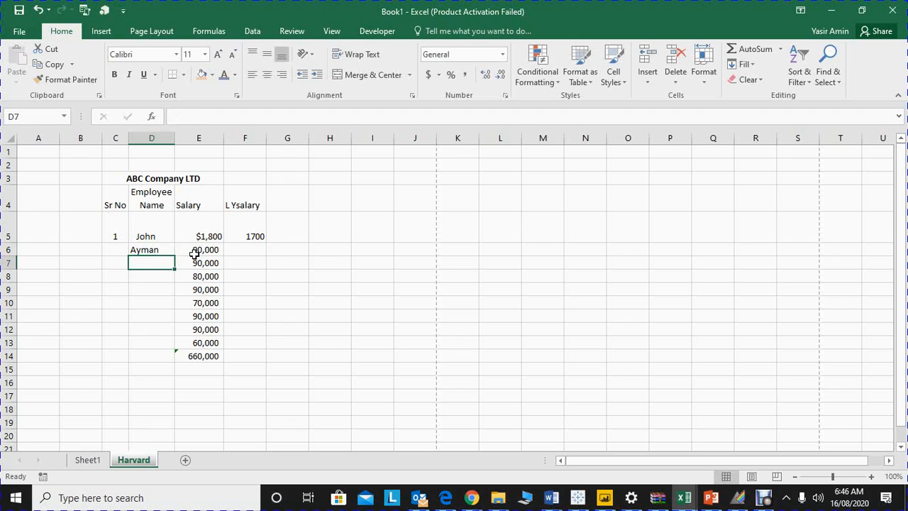
pyautogui.write('Micheal')
pyautogui.press('Return')
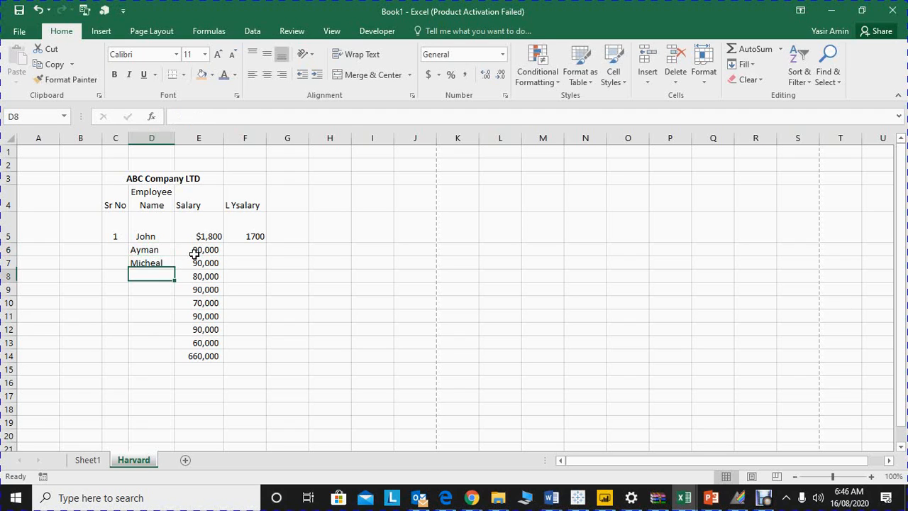
pyautogui.write('Ayman')
pyautogui.press('Return')
# Step: Enter the placeholder names b, c, d, f, x and s in D9:D14
pyautogui.write('b')
pyautogui.press('Return')
pyautogui.write('c')
pyautogui.press('Return')
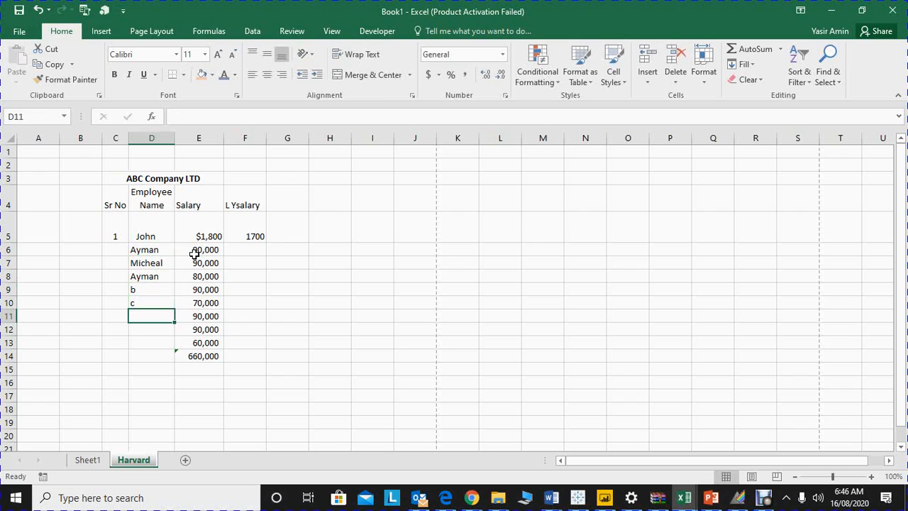
pyautogui.write('d')
pyautogui.press('Return')
pyautogui.write('f')
pyautogui.press('Return')
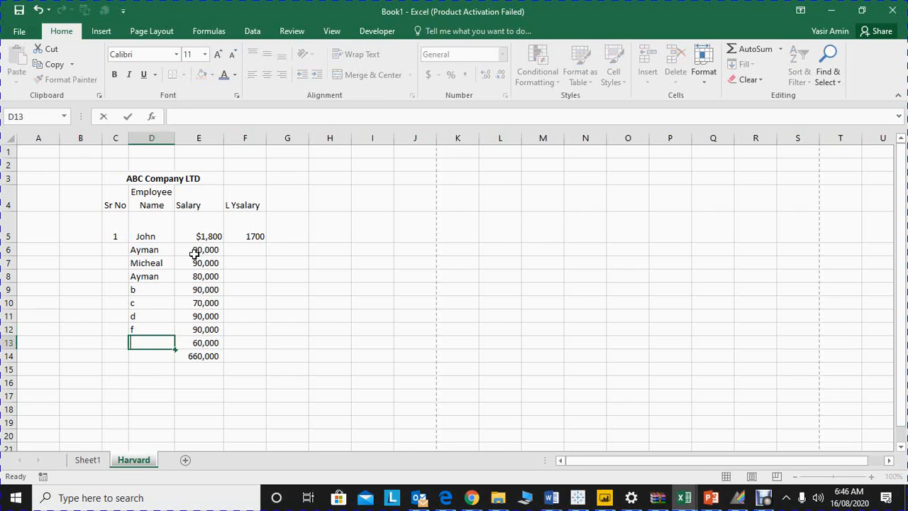
pyautogui.write('x')
pyautogui.press('Return')
pyautogui.write('s')
pyautogui.press('Return')
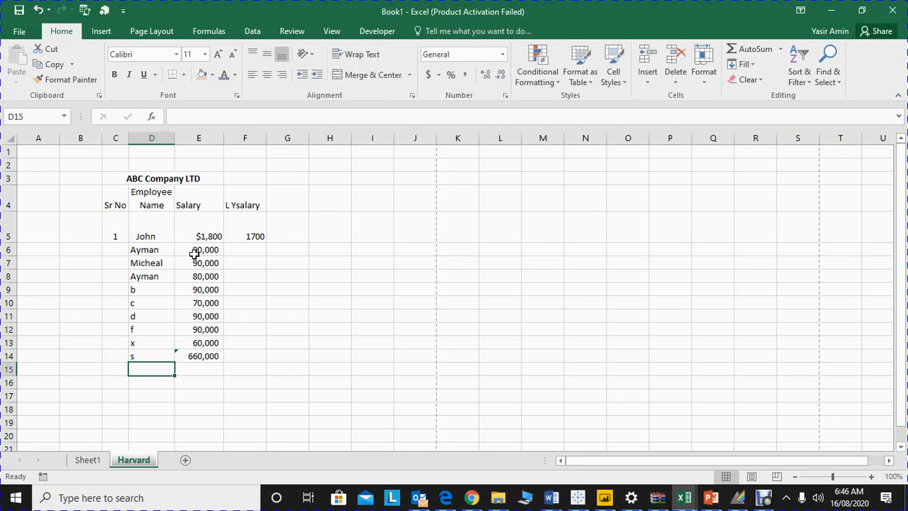
# Step: Enter 2 in C6 and extend the serial number series from C5:C6 down to 10 in C14
pyautogui.press('Up')
pyautogui.press('Up')
pyautogui.press('Up')
pyautogui.press('Up')
pyautogui.press('Up')
pyautogui.press('Up')
pyautogui.press('Up')
pyautogui.press('Left')
pyautogui.press('Up')
pyautogui.press('Up')
pyautogui.press('Up')
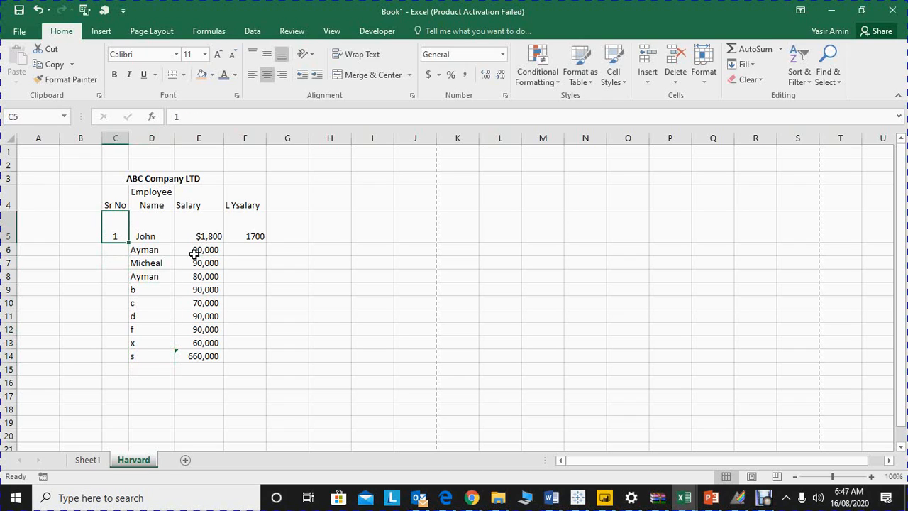
pyautogui.press('Down')
pyautogui.write('2')
pyautogui.press('Up')
pyautogui.hotkey('shift', 'Down')
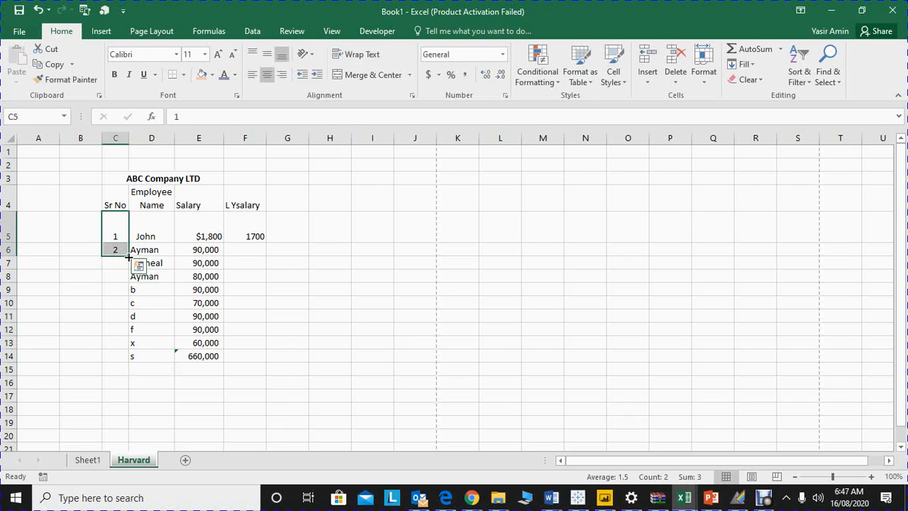
pyautogui.moveTo(128, 255); pyautogui.dragTo(122, 363)
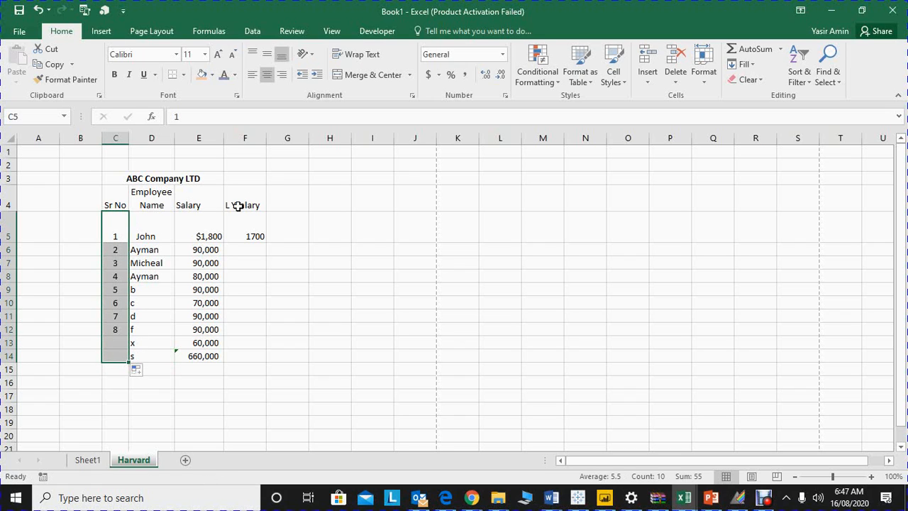
# Step: Copy the last-year salary of 1700 in F5 down through F14
pyautogui.click(261, 233)
pyautogui.moveTo(266, 242); pyautogui.dragTo(255, 363)
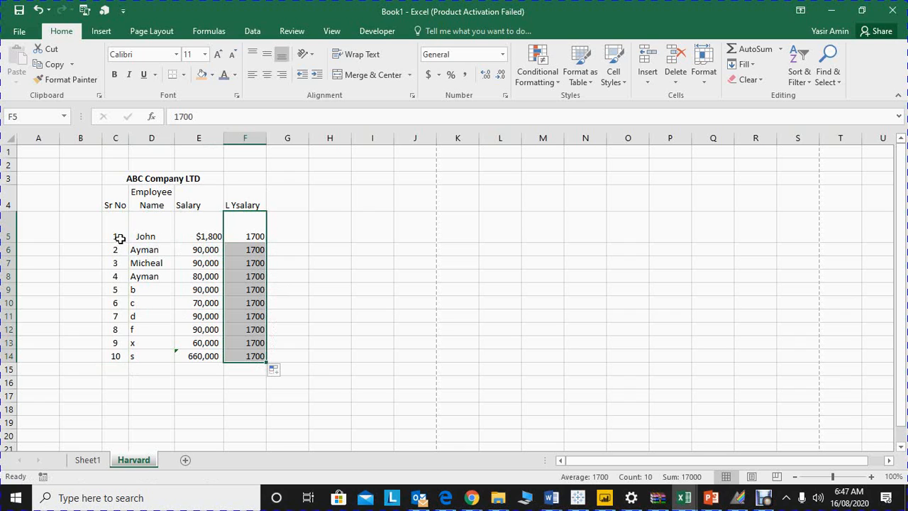
# Step: Sort the salary table C4:F14 from smallest to largest
pyautogui.moveTo(113, 205); pyautogui.dragTo(245, 358)
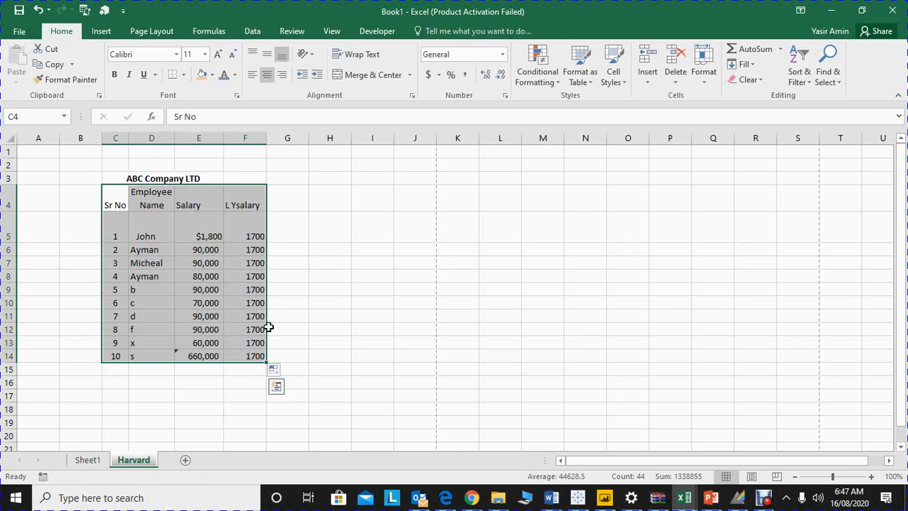
pyautogui.click(812, 82)
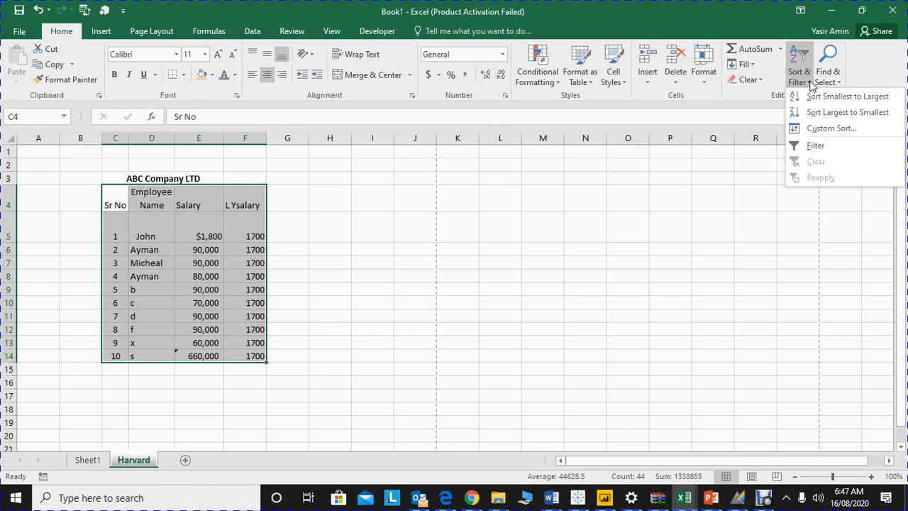
pyautogui.click(813, 99)
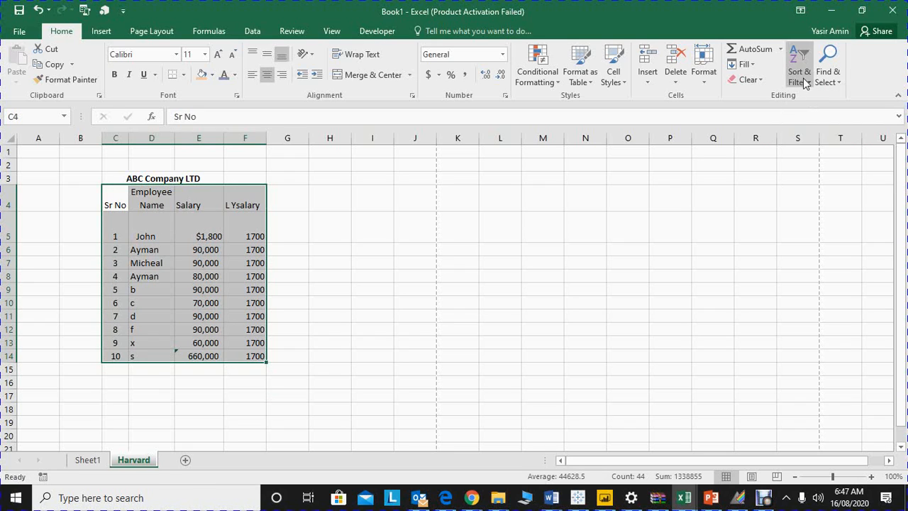
# Step: Custom sort the salary table C4:F14 by Employee Name values from A to Z, and undo that sort
pyautogui.click(809, 84)
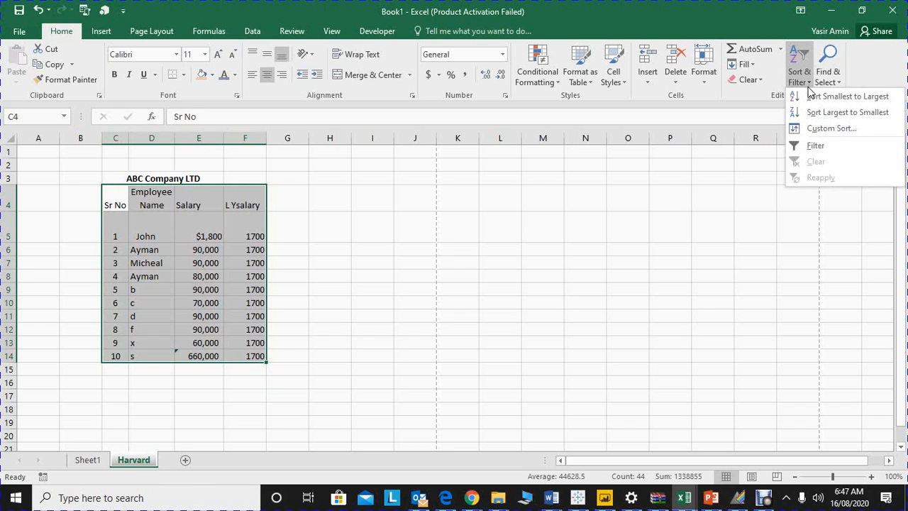
pyautogui.click(817, 128)
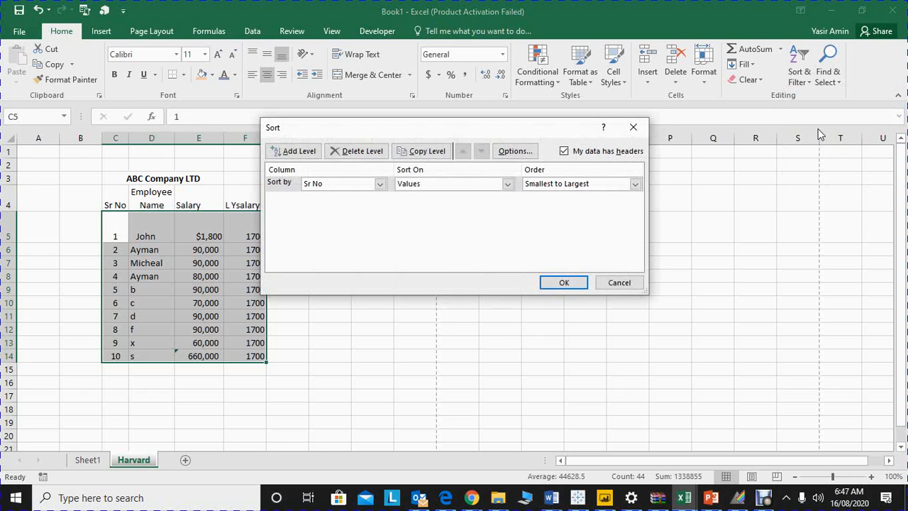
pyautogui.click(378, 184)
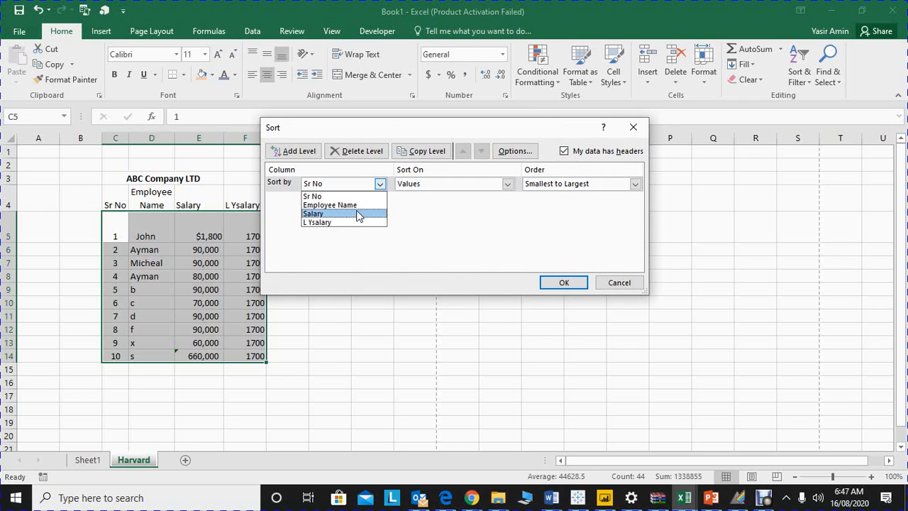
pyautogui.click(357, 205)
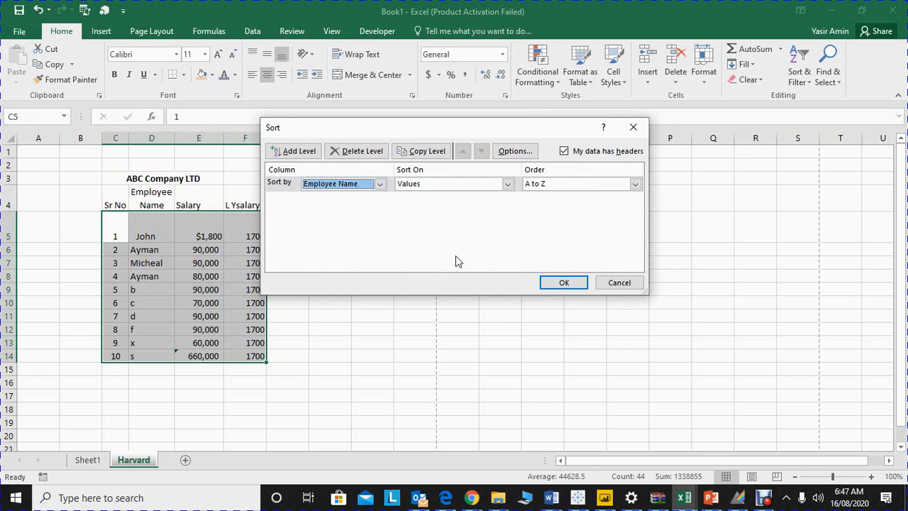
pyautogui.click(563, 283)
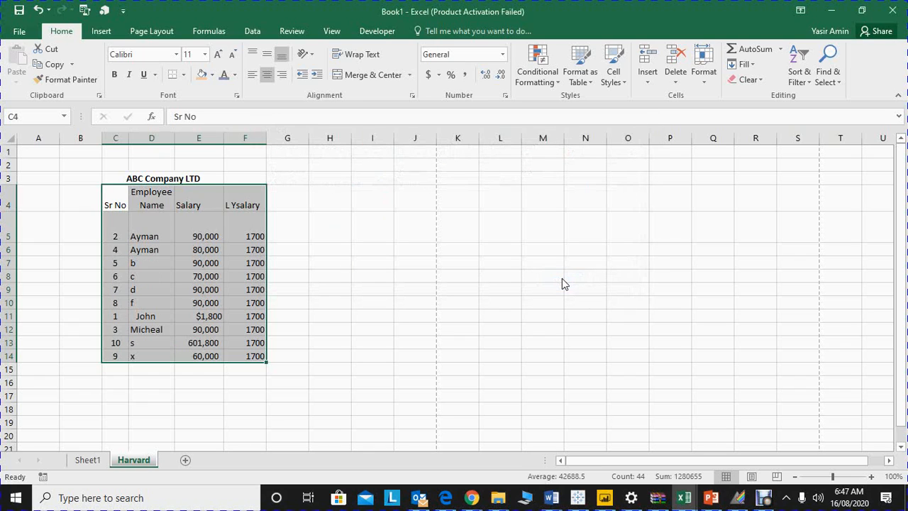
pyautogui.hotkey('ctrl', 'z')
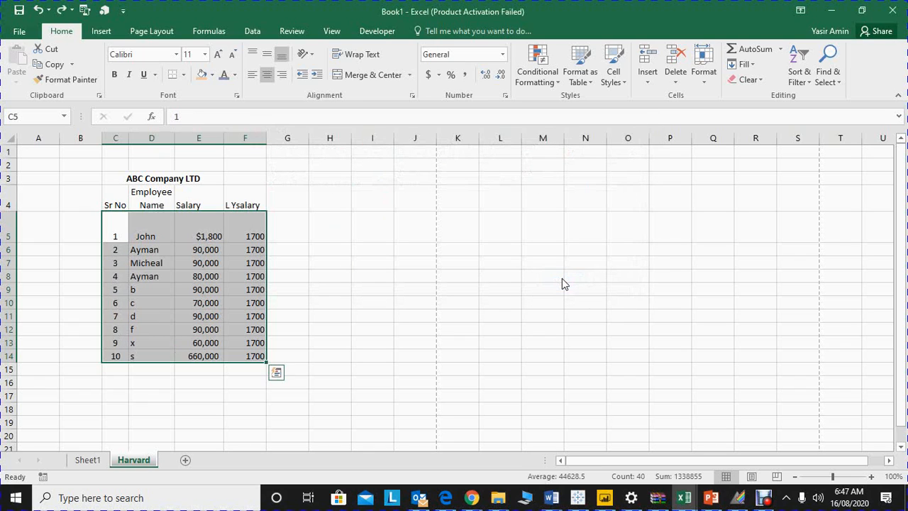
# Step: Select the range D4:F14 from the Employee Name header through the last-year salaries, excluding the Sr No column
pyautogui.press('Right')
pyautogui.press('Up')
pyautogui.hotkey('shift', 'Down')
pyautogui.hotkey('shift', 'Down')
pyautogui.hotkey('shift', 'Down')
pyautogui.hotkey('shift', 'Down')
pyautogui.hotkey('shift', 'Down')
pyautogui.hotkey('shift', 'Down')
pyautogui.hotkey('shift', 'Down')
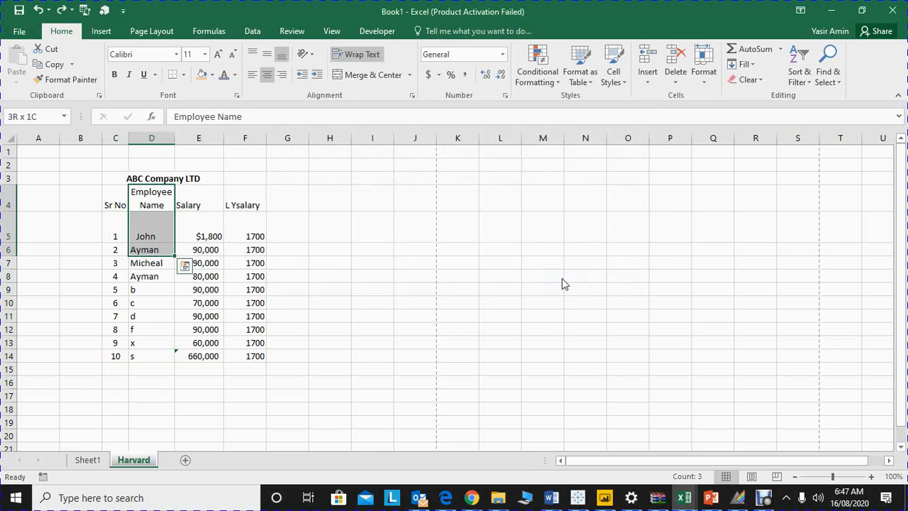
pyautogui.hotkey('shift', 'Down')
pyautogui.hotkey('shift', 'Down')
pyautogui.hotkey('shift', 'Down')
pyautogui.hotkey('shift', 'Right')
pyautogui.hotkey('shift', 'Right')
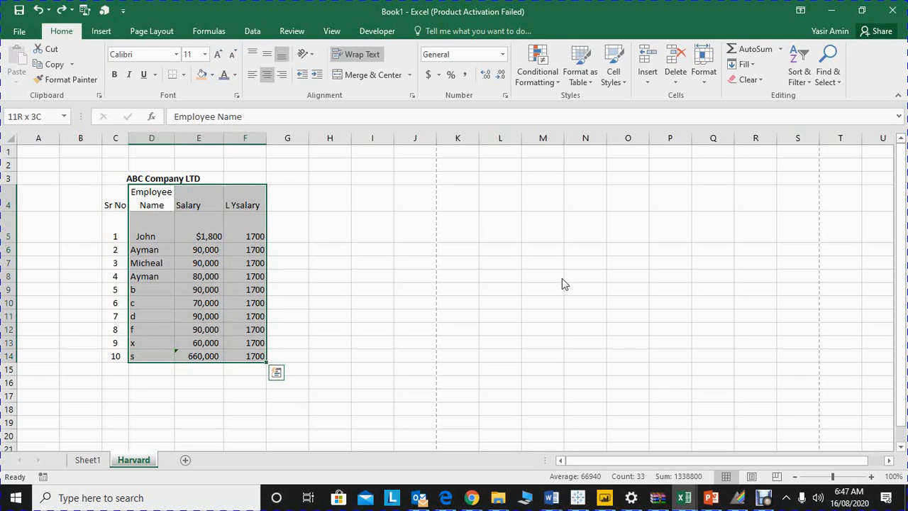
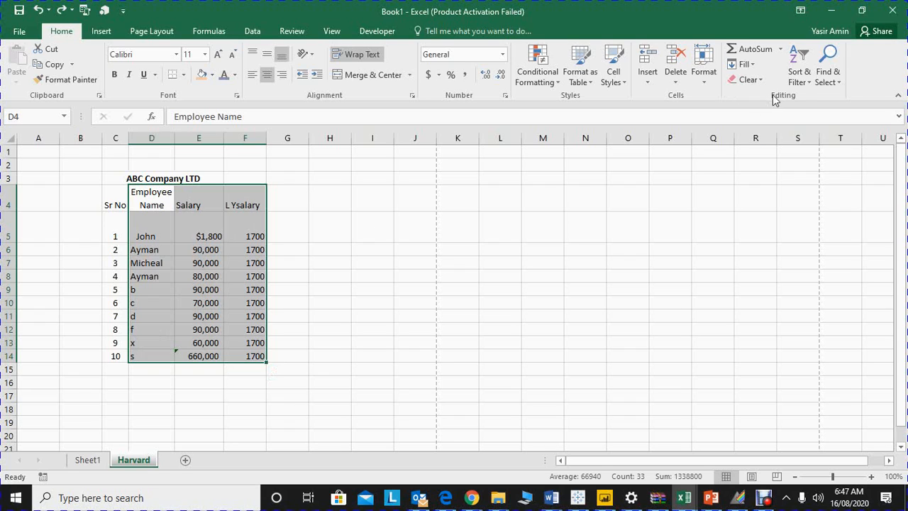
# Step: Custom sort the range D4:F14 by Salary values from Smallest to Largest
pyautogui.click(799, 77)
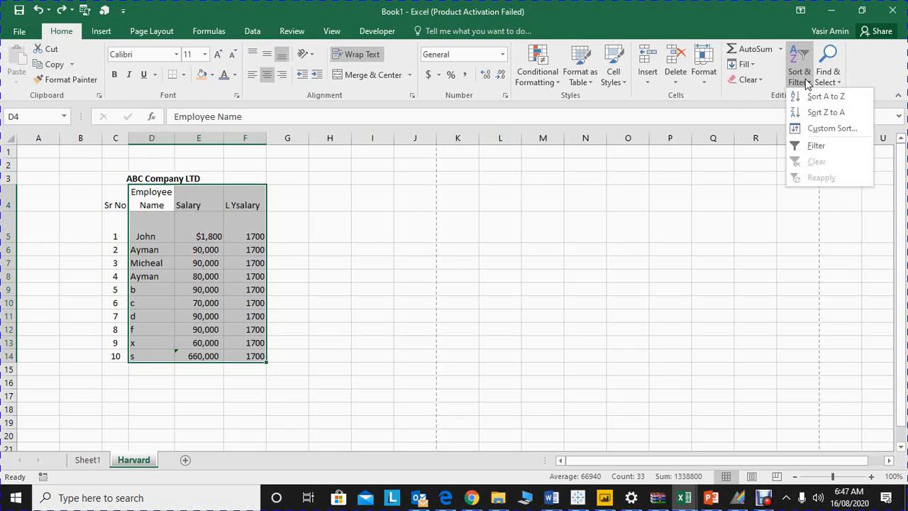
pyautogui.click(814, 129)
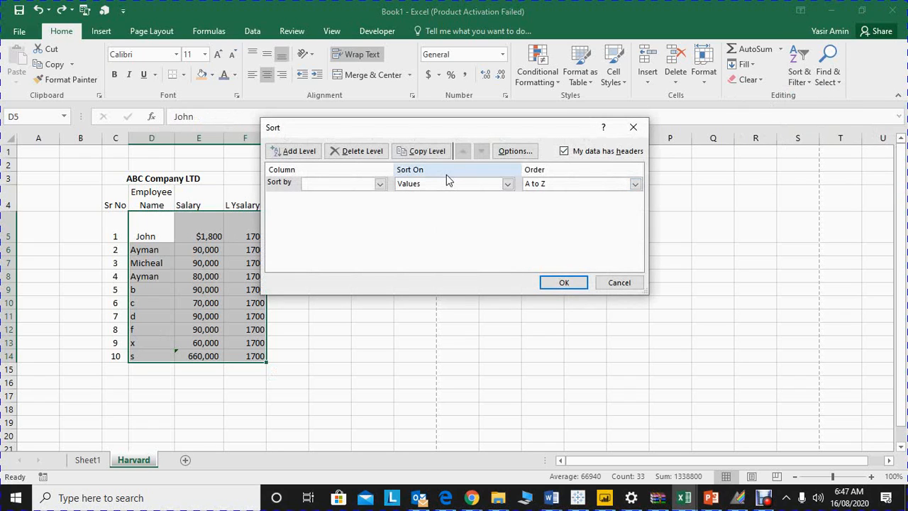
pyautogui.click(378, 184)
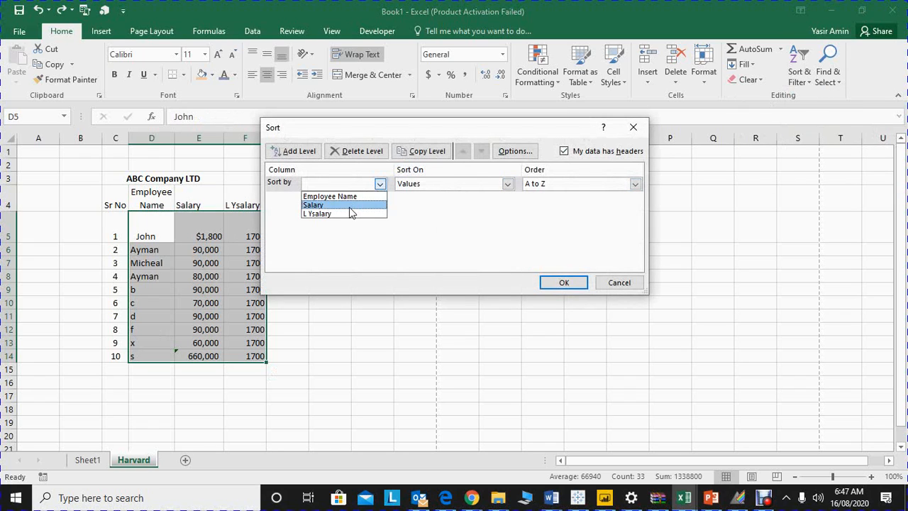
pyautogui.click(350, 206)
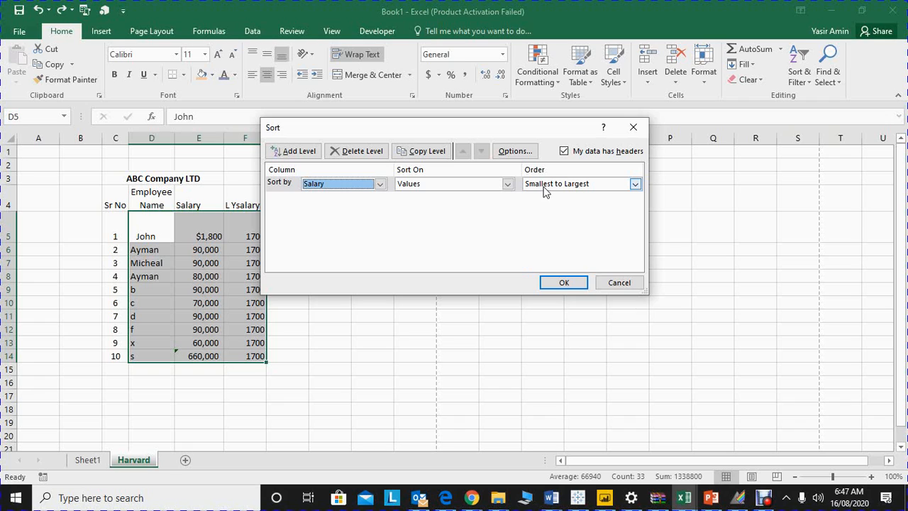
pyautogui.click(560, 283)
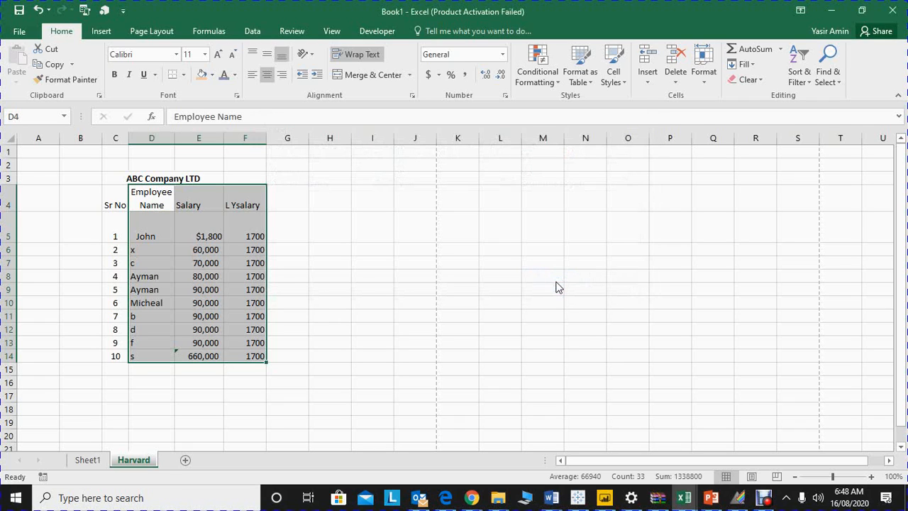
# Step: Custom sort the range D4:F14 by Salary values from Largest to Smallest
pyautogui.click(801, 81)
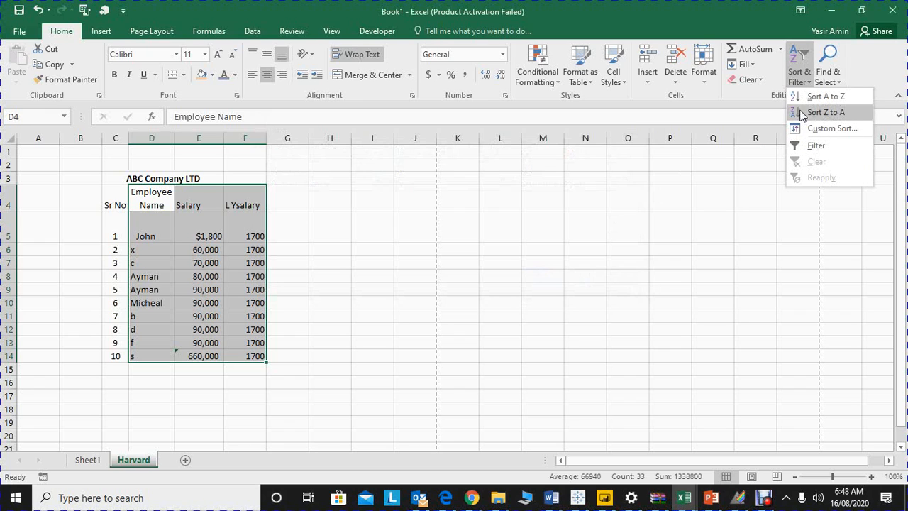
pyautogui.click(829, 129)
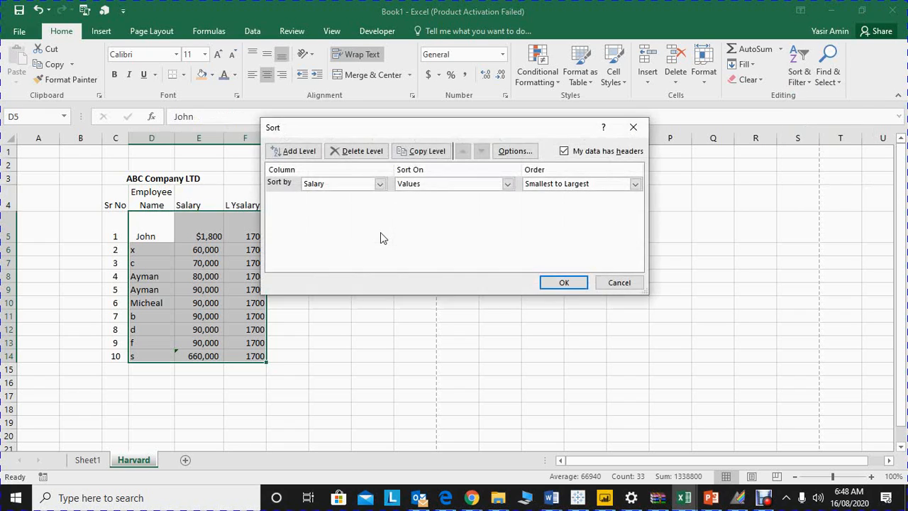
pyautogui.click(529, 188)
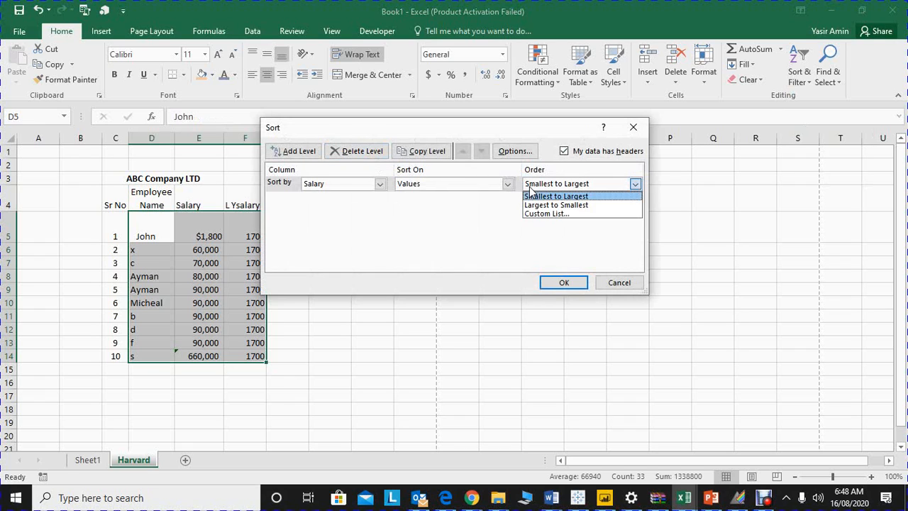
pyautogui.click(533, 204)
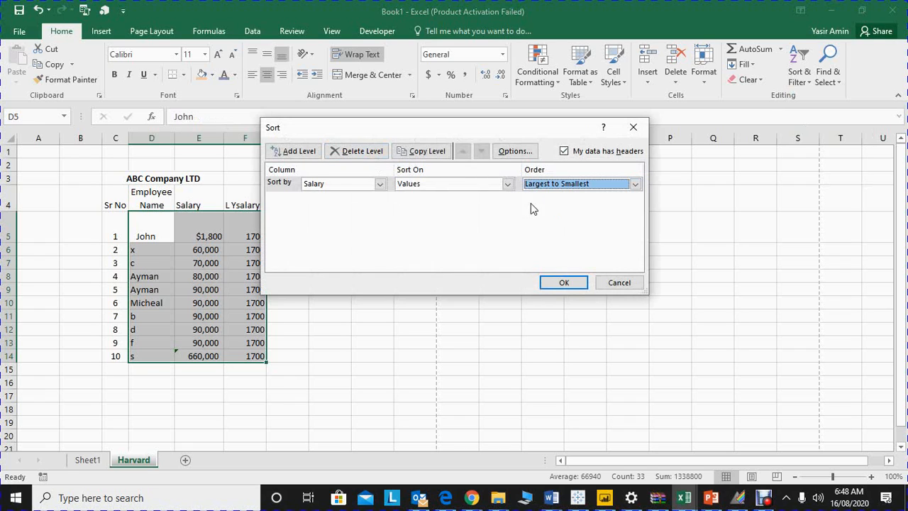
pyautogui.click(561, 282)
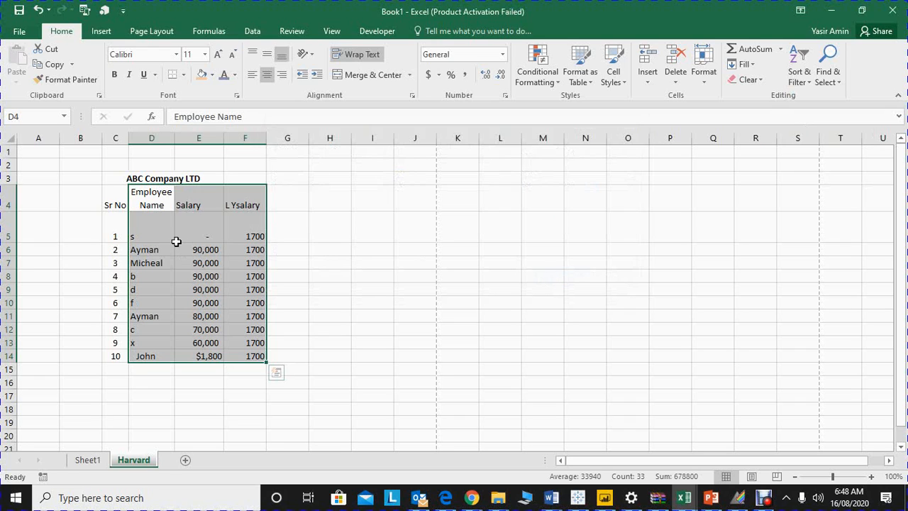
# Step: AutoFit the width of column E and examine the SUM formula in salary cell E5
pyautogui.click(203, 236)
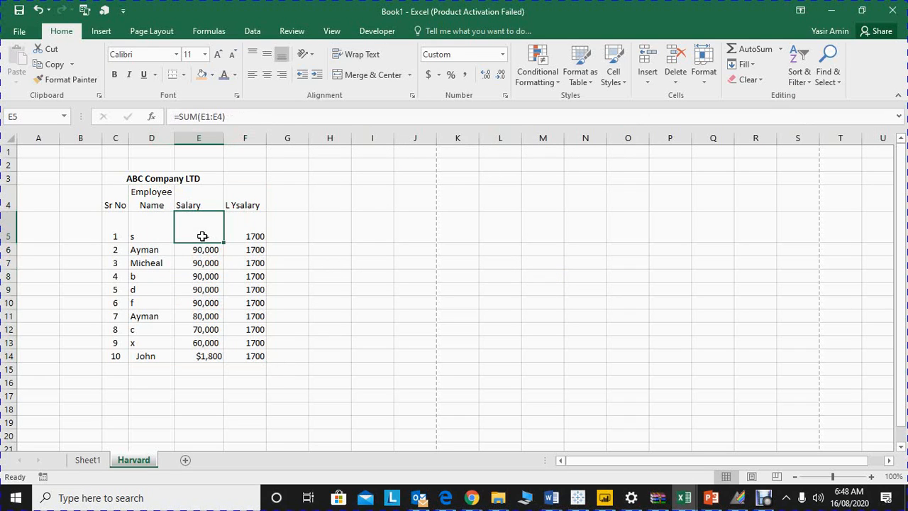
pyautogui.doubleClick(223, 142)
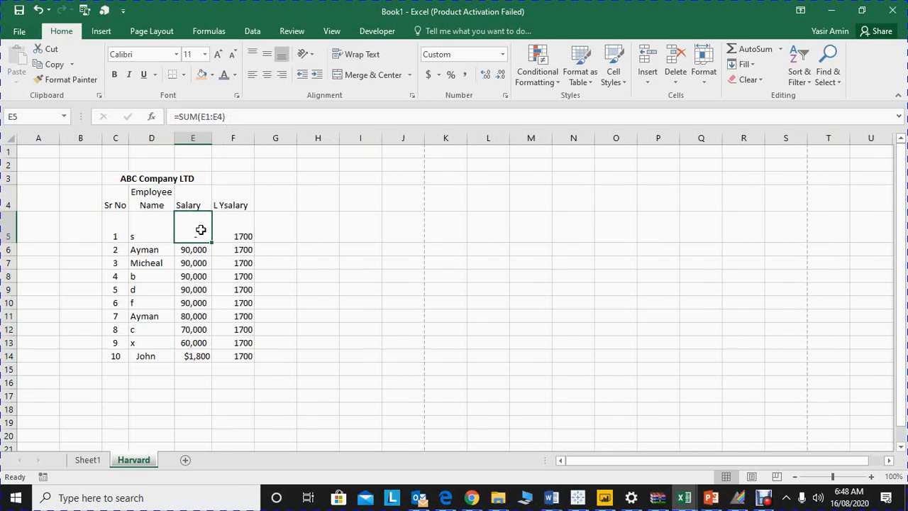
pyautogui.press('Down')
pyautogui.press('Up')
pyautogui.click(259, 114)
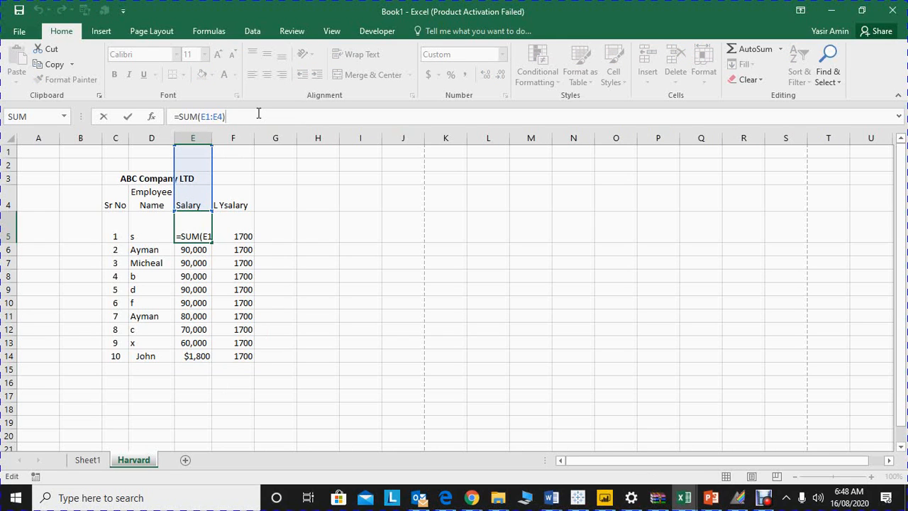
pyautogui.press('Return')
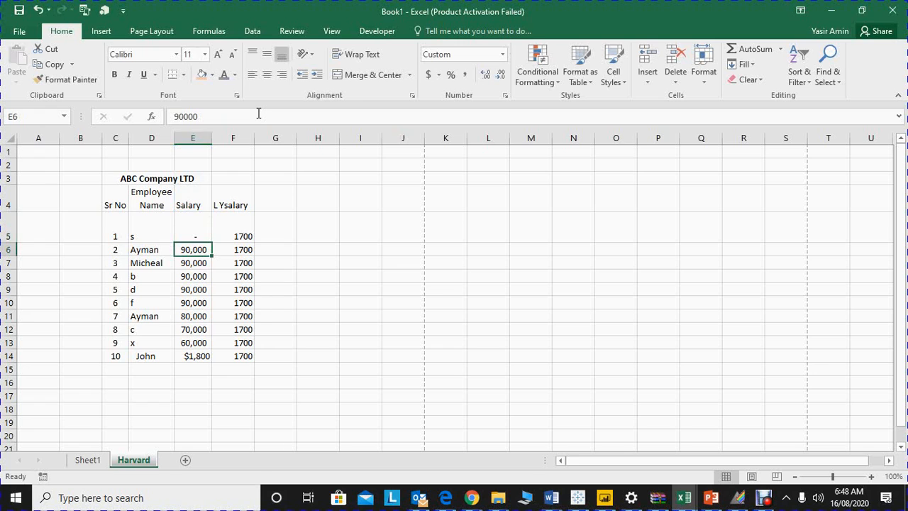
# Step: Undo the recent changes back through the column E width adjustment and the largest-to-smallest salary sort
pyautogui.hotkey('ctrl', 'z')
pyautogui.hotkey('ctrl', 'z')
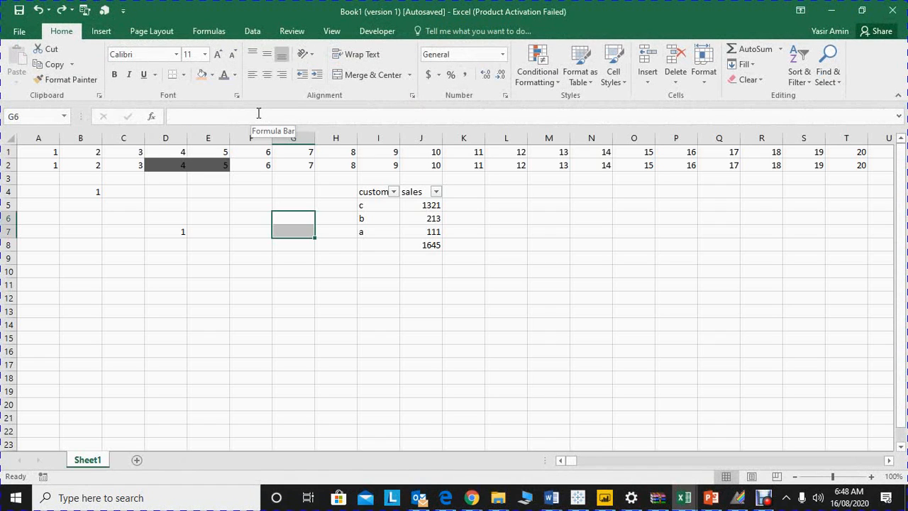
pyautogui.hotkey('ctrl', 'z')
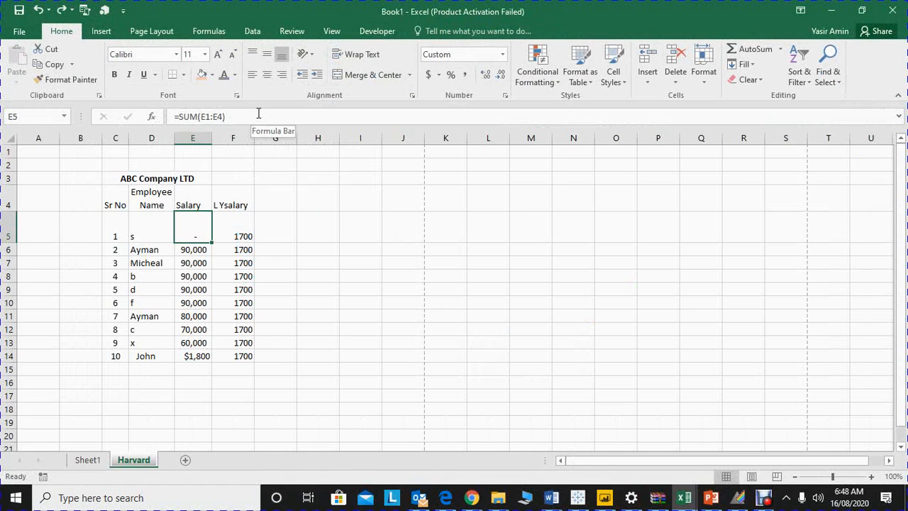
pyautogui.hotkey('ctrl', 'z')
pyautogui.hotkey('ctrl', 'z')
pyautogui.hotkey('ctrl', 'z')
pyautogui.hotkey('ctrl', 'z')
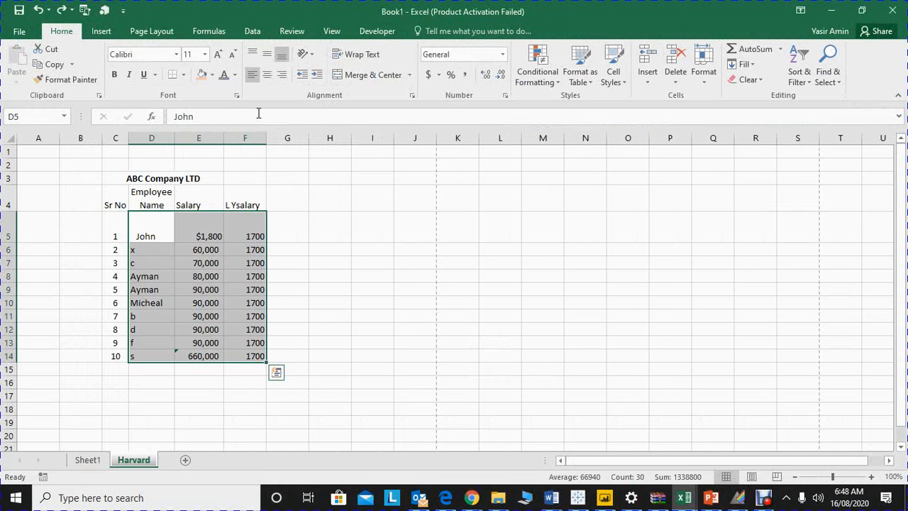
# Step: Replace the SUM formula in E14 with its value by copying the cell and pasting it over itself with Paste Special Values
pyautogui.hotkey('ctrl', 'Down')
pyautogui.press('Right')
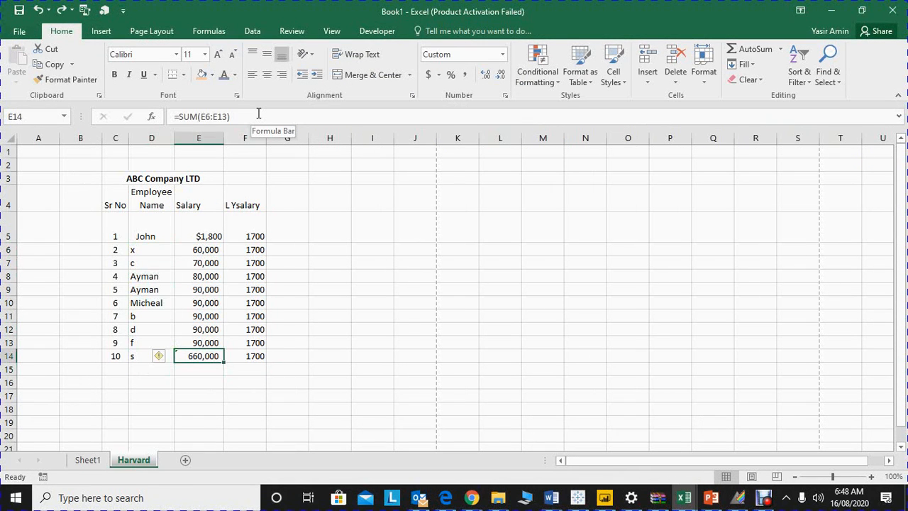
pyautogui.hotkey('ctrl', 'c')
pyautogui.hotkey('alt', 'e')
pyautogui.press('s')
pyautogui.press('v')
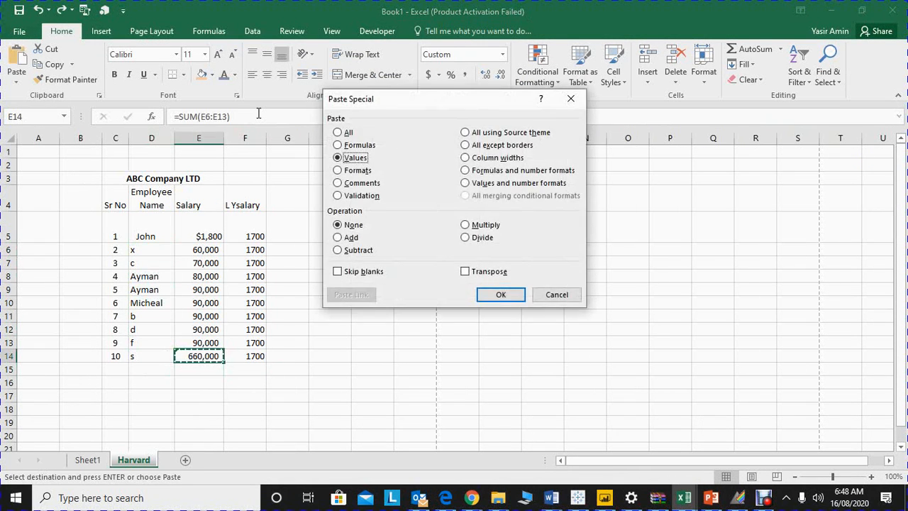
pyautogui.press('Return')
# Step: Select D4:F14, excluding the Sr No column, and custom sort it by Salary values from Largest to Smallest
pyautogui.press('Up')
pyautogui.press('Up')
pyautogui.press('Up')
pyautogui.press('Up')
pyautogui.press('Up')
pyautogui.press('Up')
pyautogui.press('Up')
pyautogui.press('Up')
pyautogui.press('Up')
pyautogui.press('Up')
pyautogui.press('Up')
pyautogui.press('Up')
pyautogui.press('Left')
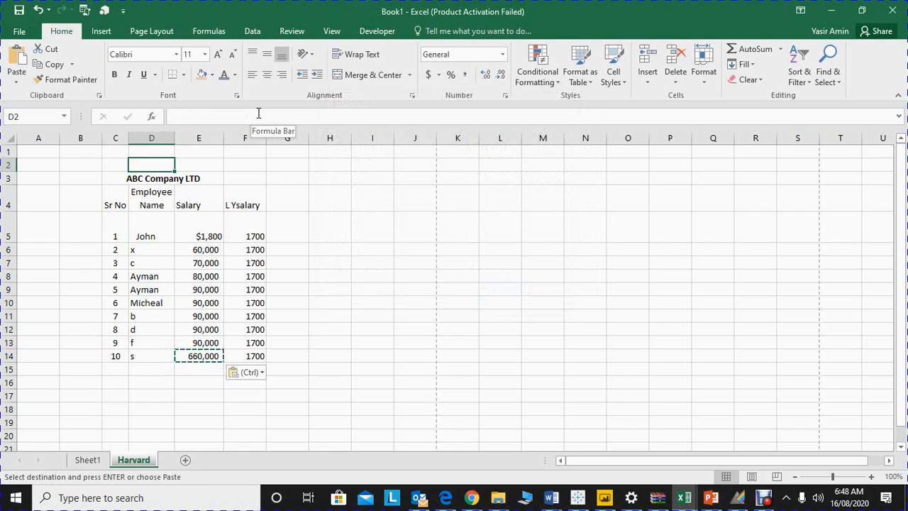
pyautogui.press('Down')
pyautogui.press('Down')
pyautogui.hotkey('shift', 'Right')
pyautogui.hotkey('shift', 'Right')
pyautogui.hotkey('shift', 'Down')
pyautogui.hotkey('shift', 'Down')
pyautogui.hotkey('shift', 'Down')
pyautogui.hotkey('shift', 'Down')
pyautogui.hotkey('shift', 'Down')
pyautogui.hotkey('shift', 'Down')
pyautogui.hotkey('shift', 'Down')
pyautogui.hotkey('shift', 'Down')
pyautogui.hotkey('shift', 'Down')
pyautogui.hotkey('shift', 'Down')
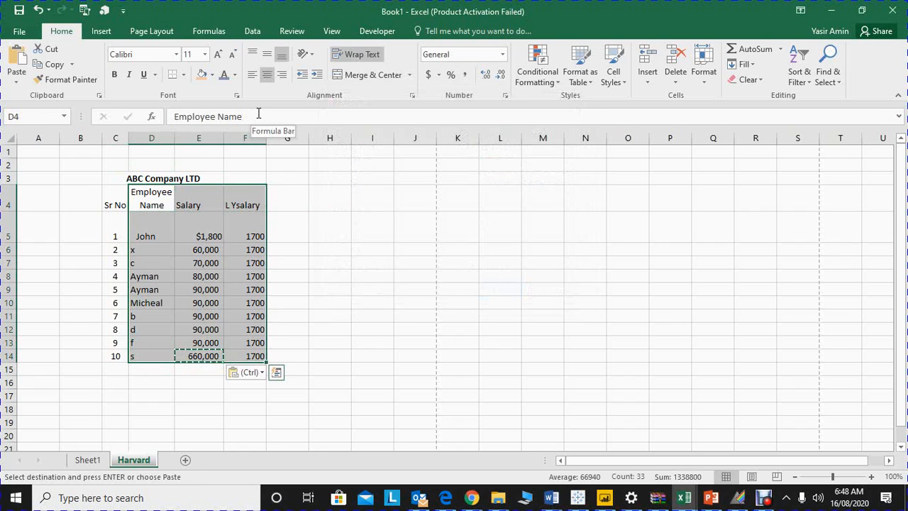
pyautogui.click(812, 84)
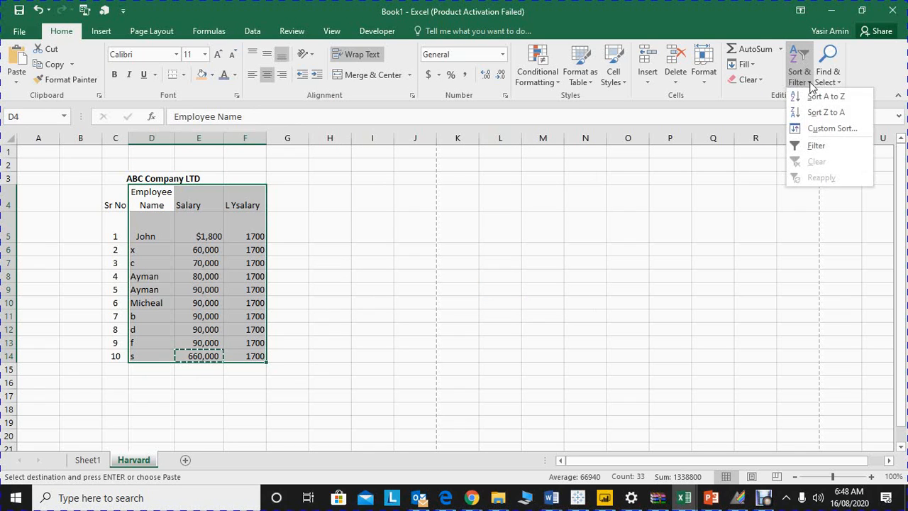
pyautogui.click(819, 129)
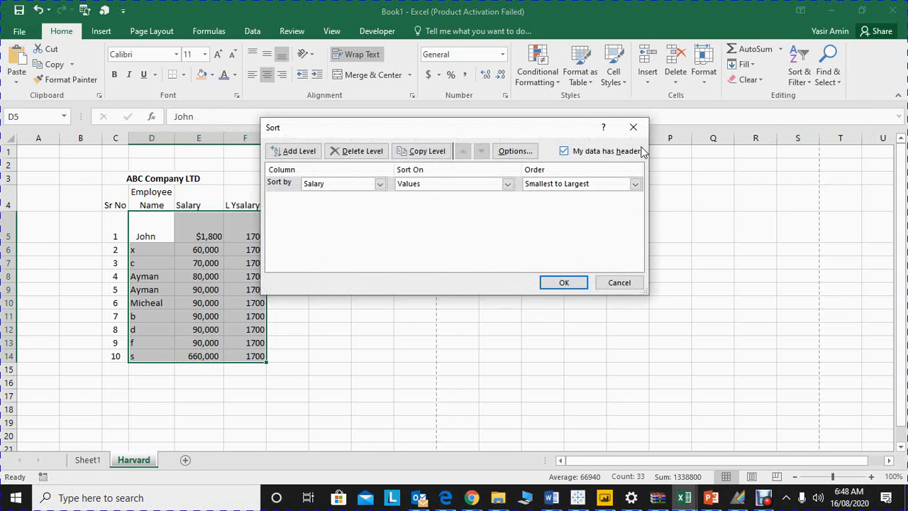
pyautogui.click(552, 183)
pyautogui.click(547, 205)
pyautogui.click(561, 283)
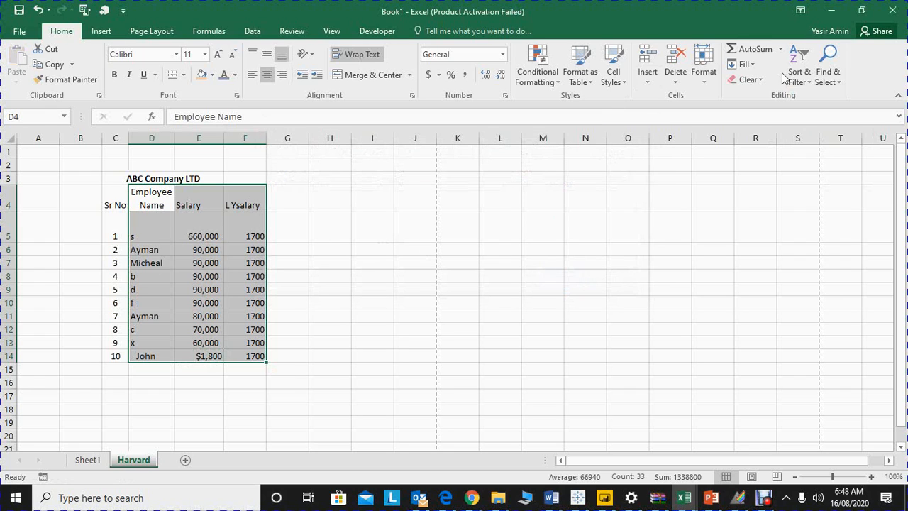
# Step: Turn on filtering for the salary table's header row, starting from the Employee Name header in D4
pyautogui.click(165, 203)
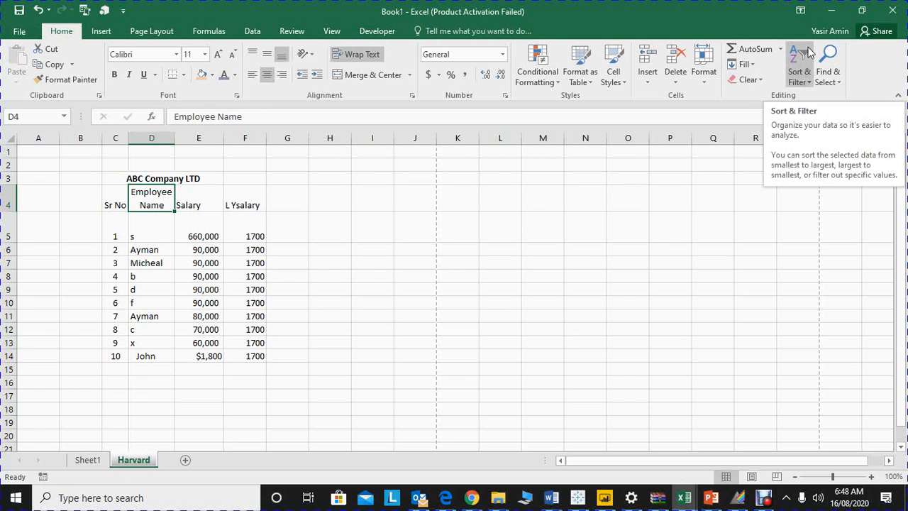
pyautogui.click(806, 76)
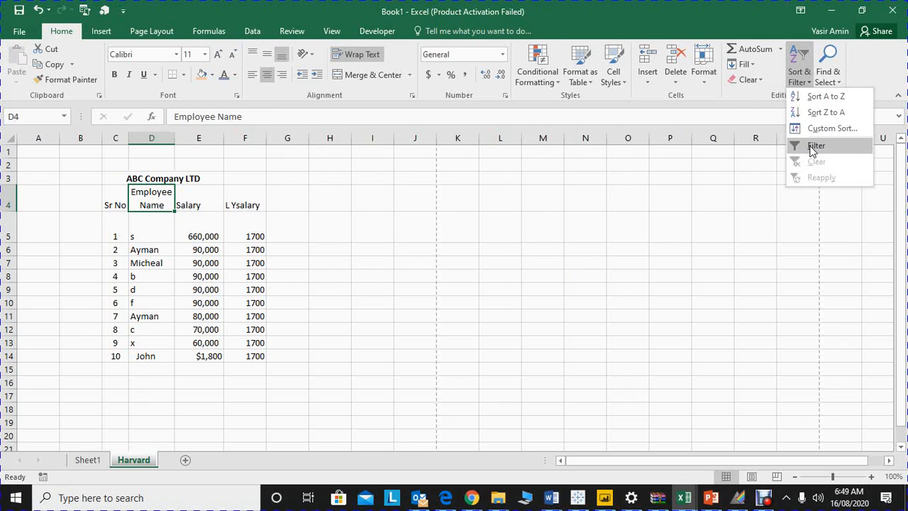
pyautogui.click(815, 146)
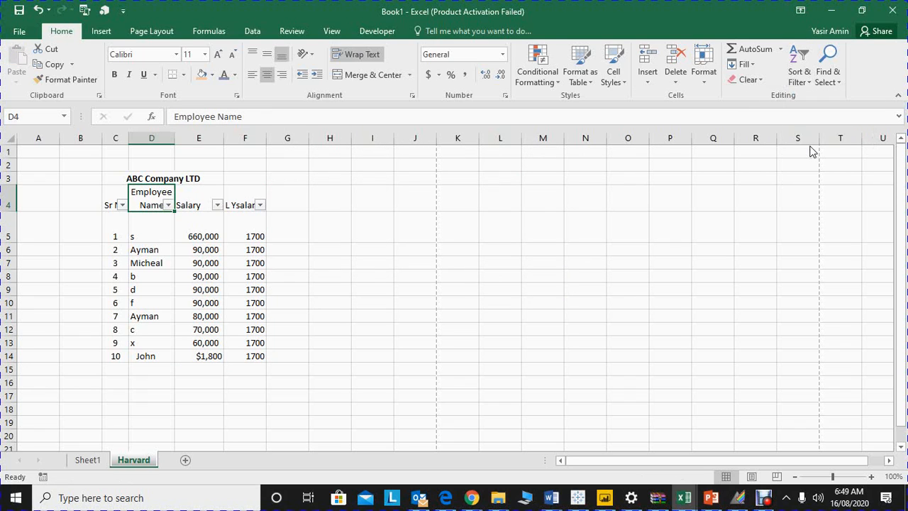
# Step: Filter the Employee Name column to show only the entries f and s
pyautogui.click(167, 206)
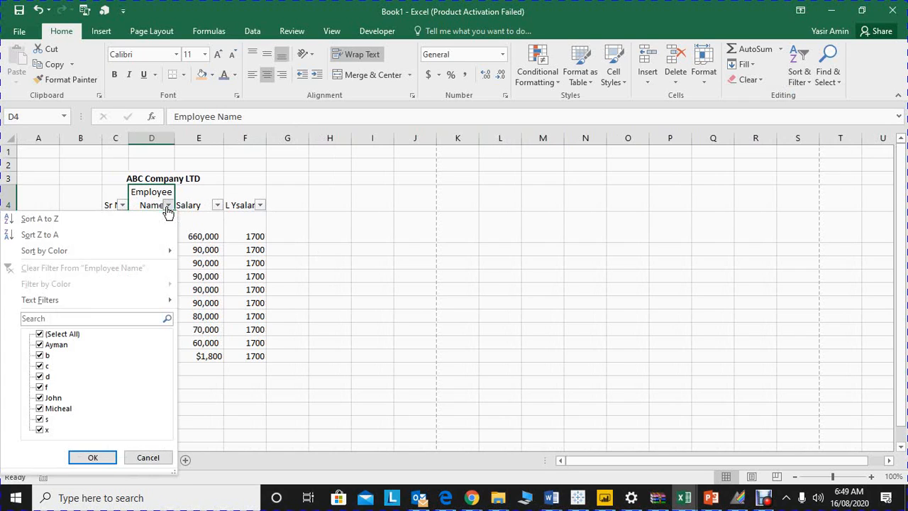
pyautogui.click(39, 334)
pyautogui.click(40, 387)
pyautogui.click(40, 419)
pyautogui.click(77, 457)
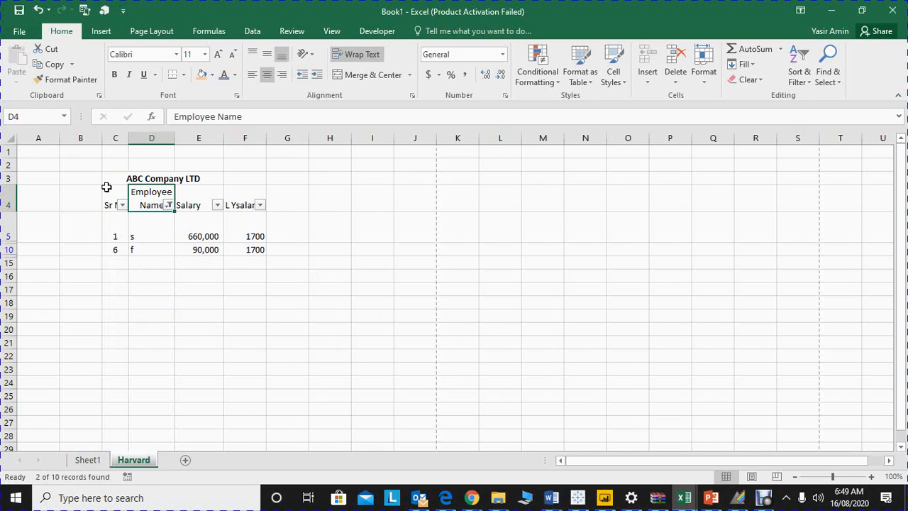
# Step: Select the filtered table C4:F10 for review, and reset the Employee Name filter to show all entries
pyautogui.moveTo(108, 198); pyautogui.dragTo(249, 246)
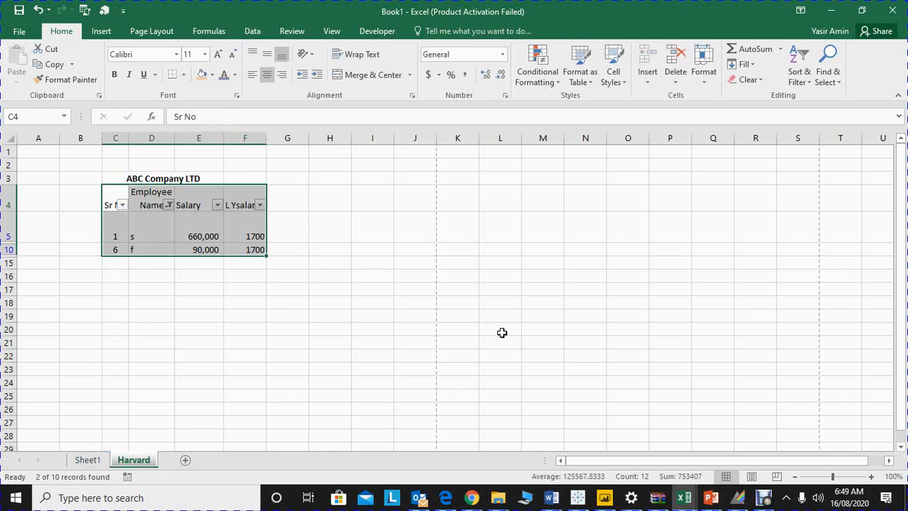
pyautogui.click(537, 237)
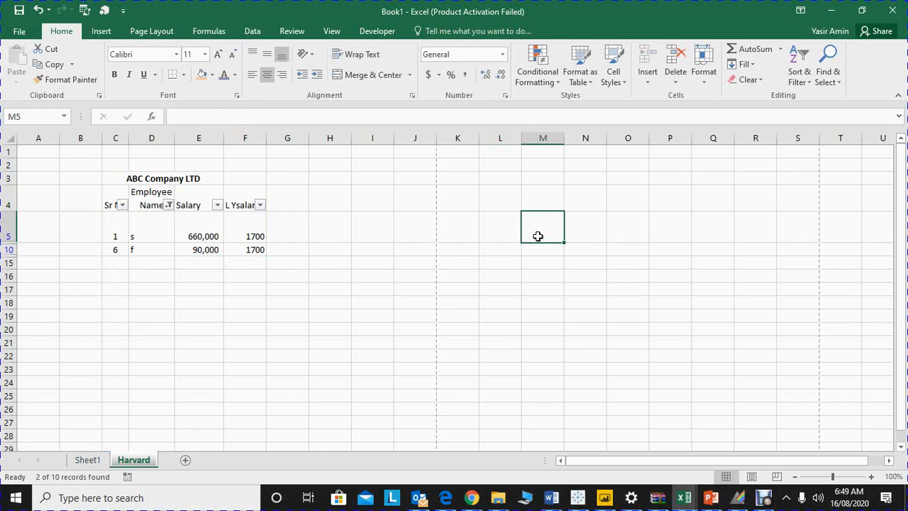
pyautogui.click(168, 205)
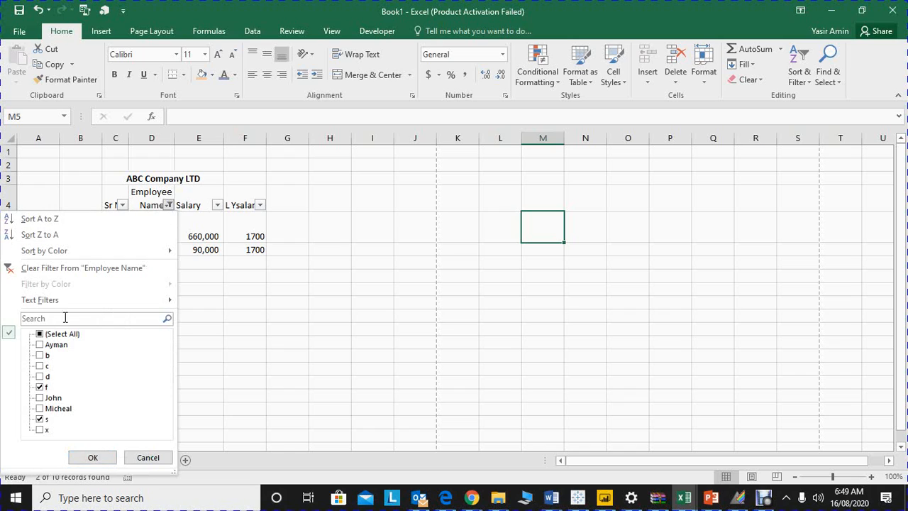
pyautogui.click(46, 335)
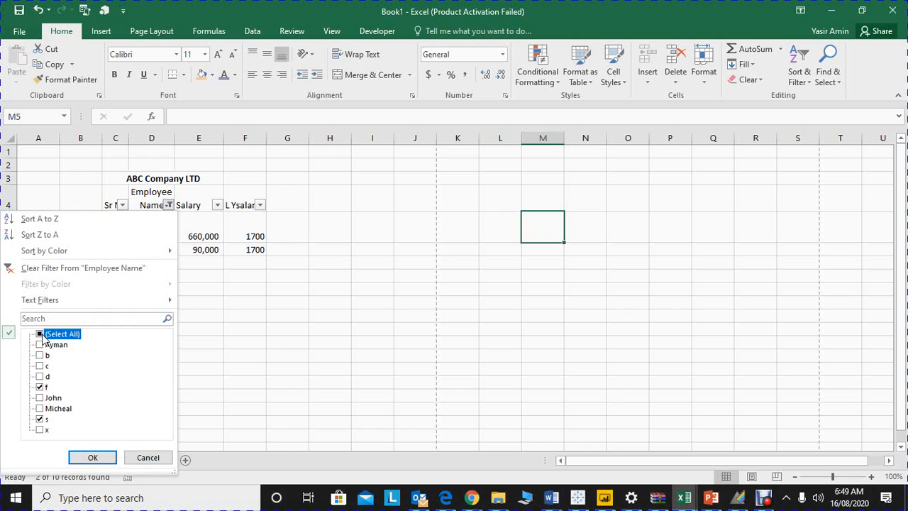
pyautogui.click(90, 457)
# Step: Search the Harvard sheet for s and step through the matching cells
pyautogui.hotkey('ctrl', 'f')
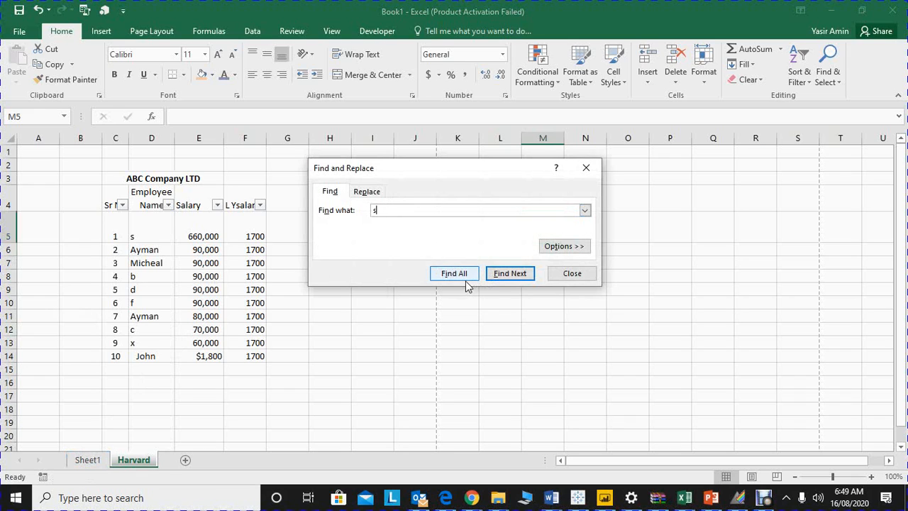
pyautogui.click(495, 274)
pyautogui.click(495, 274)
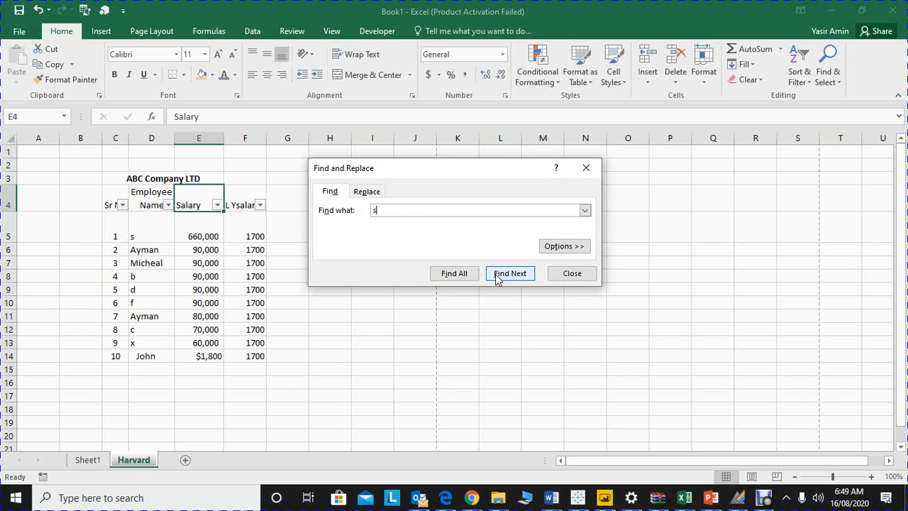
pyautogui.click(495, 274)
# Step: Restrict the search for s to entire cell contents within the sheet and find the next match
pyautogui.click(564, 247)
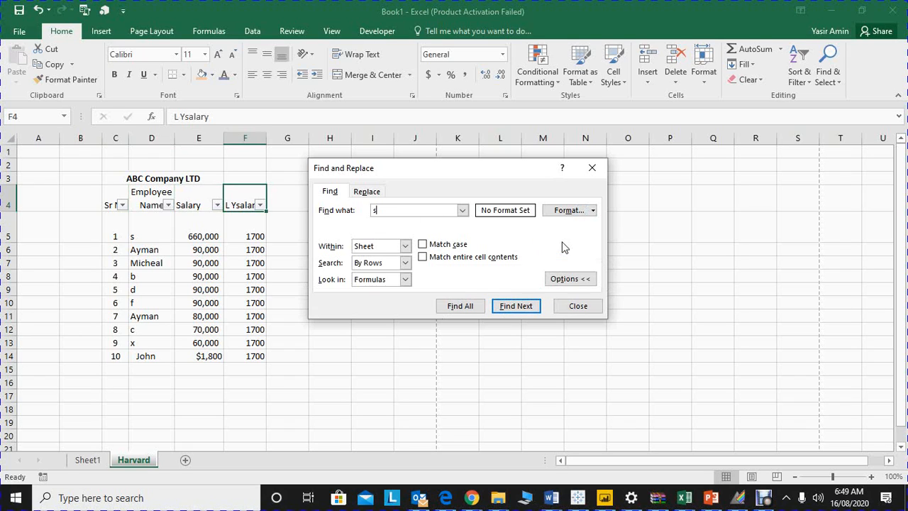
pyautogui.click(421, 258)
pyautogui.click(506, 310)
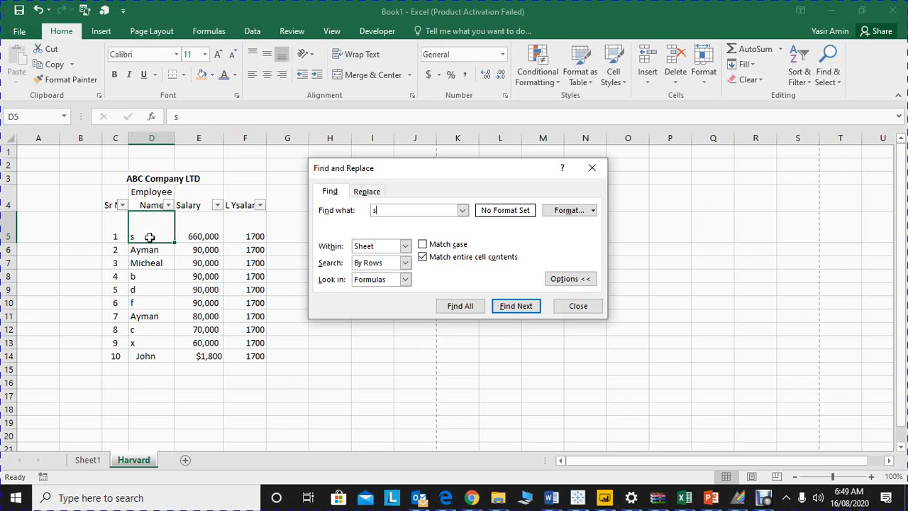
# Step: Replace every cell that contains only s with an employee's first name, keeping Match entire cell contents on
pyautogui.click(423, 257)
pyautogui.click(366, 192)
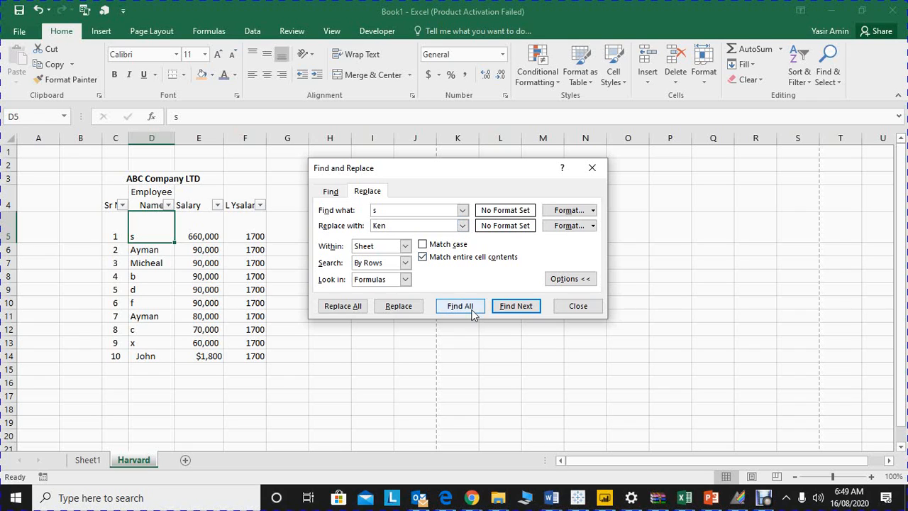
pyautogui.click(344, 307)
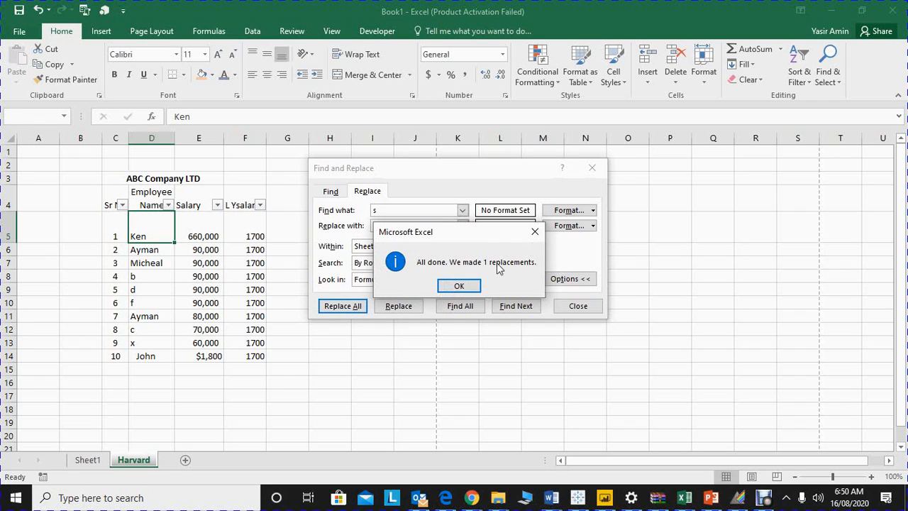
pyautogui.click(454, 281)
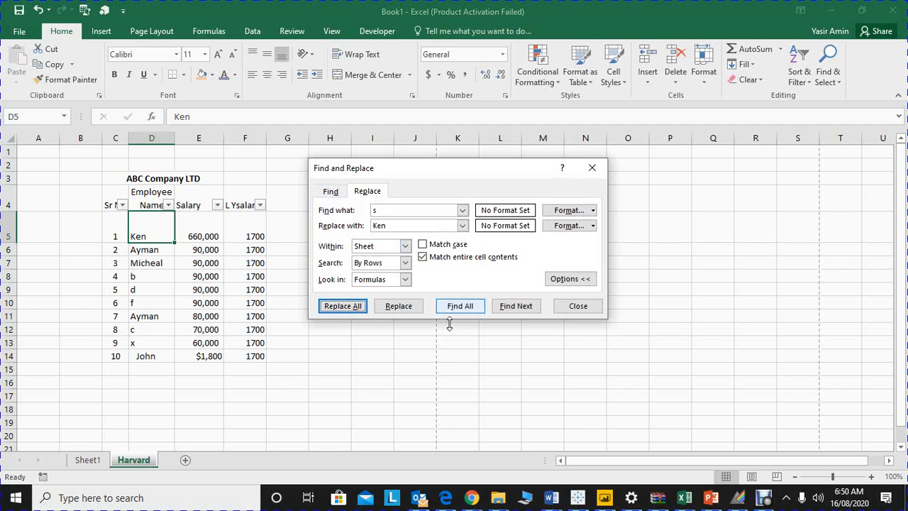
# Step: Search for s with Match case on and Match entire cell contents off, stepping through and listing all matches
pyautogui.click(333, 191)
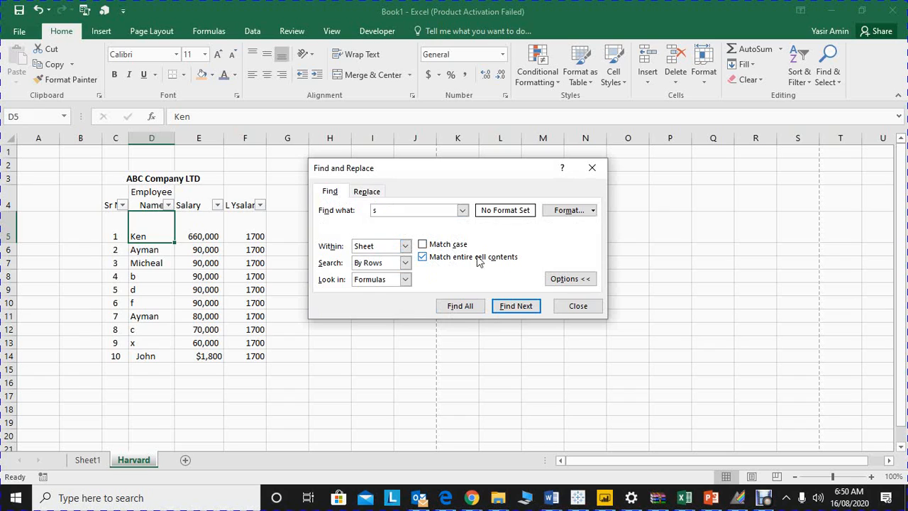
pyautogui.click(423, 256)
pyautogui.click(509, 306)
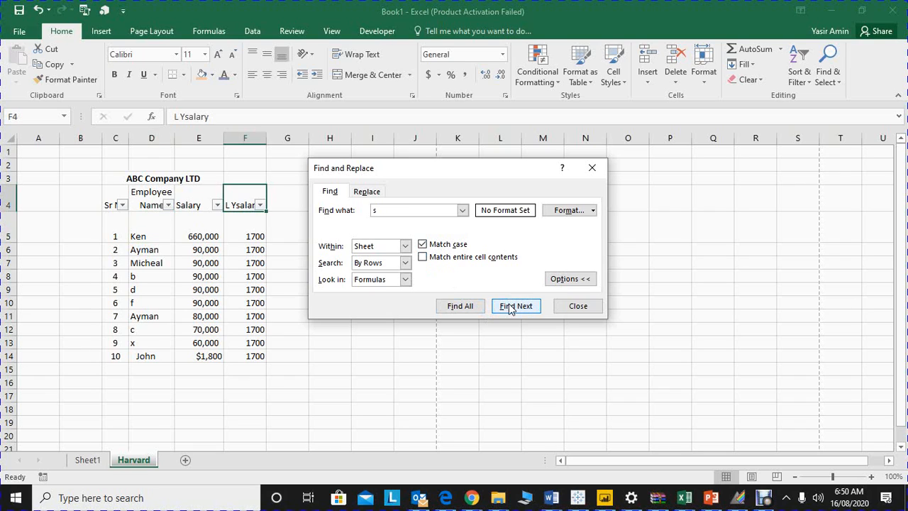
pyautogui.click(511, 308)
pyautogui.click(511, 308)
pyautogui.click(510, 307)
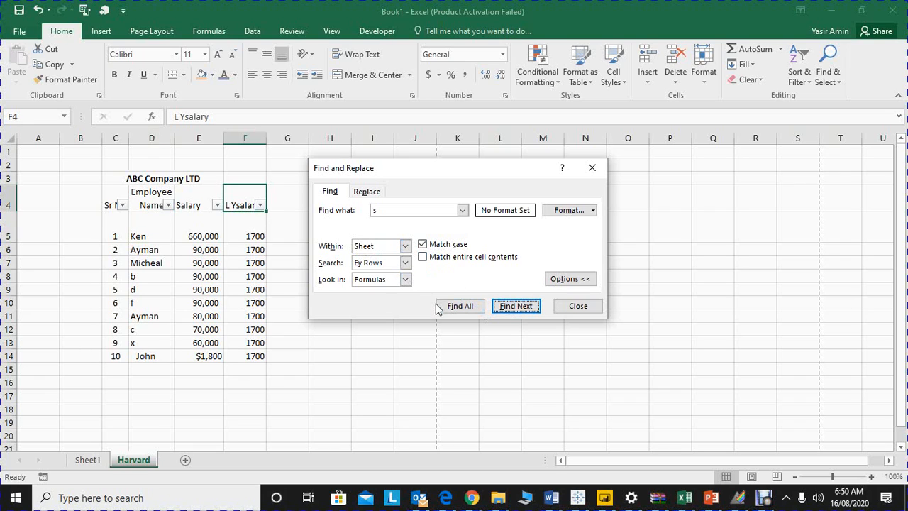
pyautogui.click(458, 306)
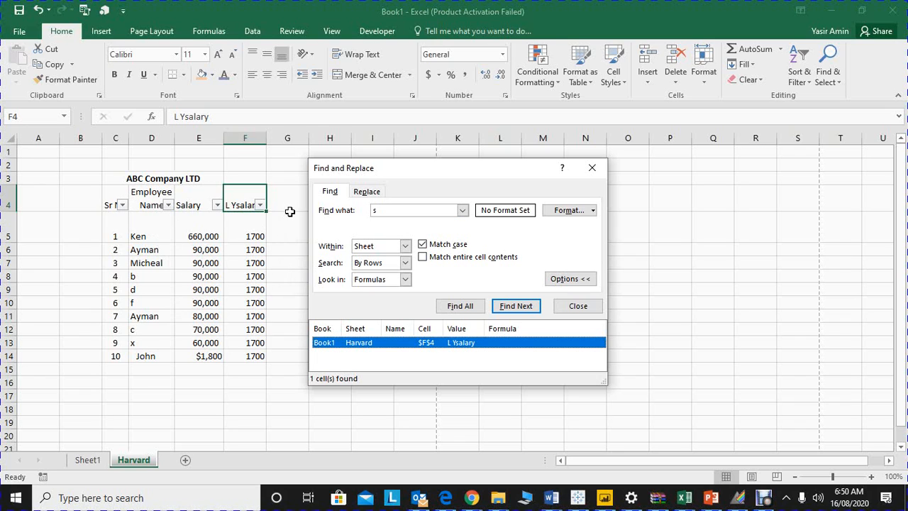
# Step: Replace all lowercase s with capital S on the sheet, keeping Match case on
pyautogui.click(366, 192)
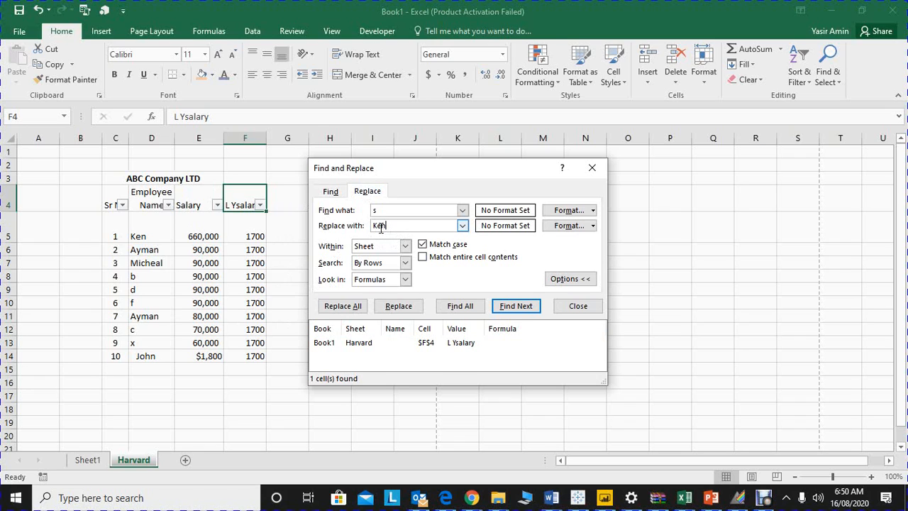
pyautogui.moveTo(389, 226); pyautogui.dragTo(360, 226)
pyautogui.click(341, 306)
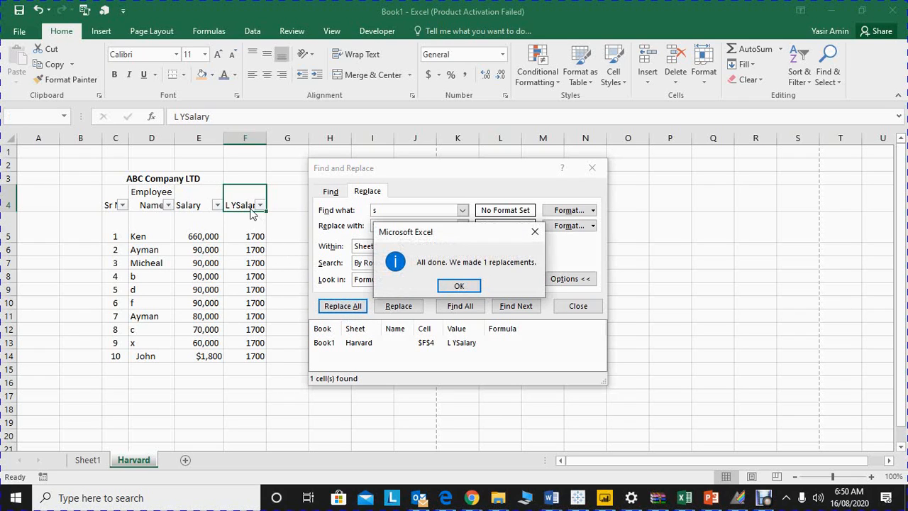
pyautogui.click(459, 285)
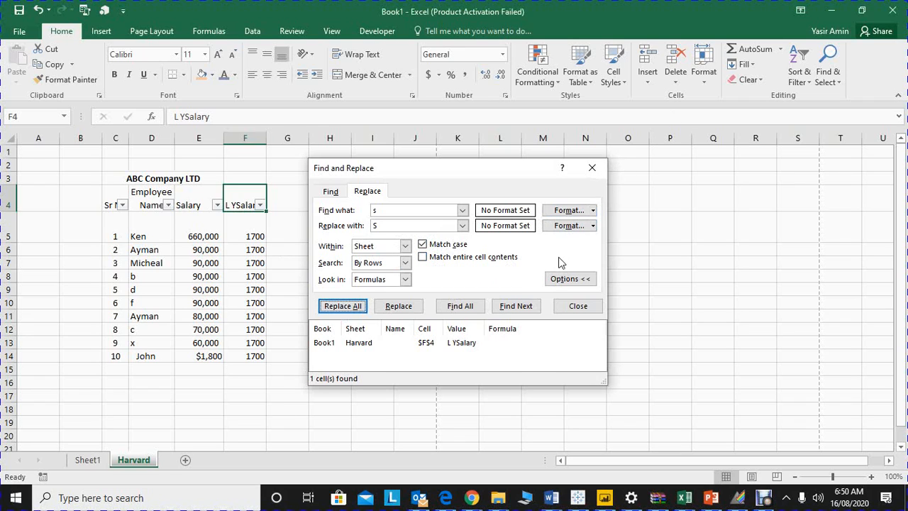
# Step: Collapse the search options and list all remaining case-matched occurrences of s
pyautogui.click(567, 279)
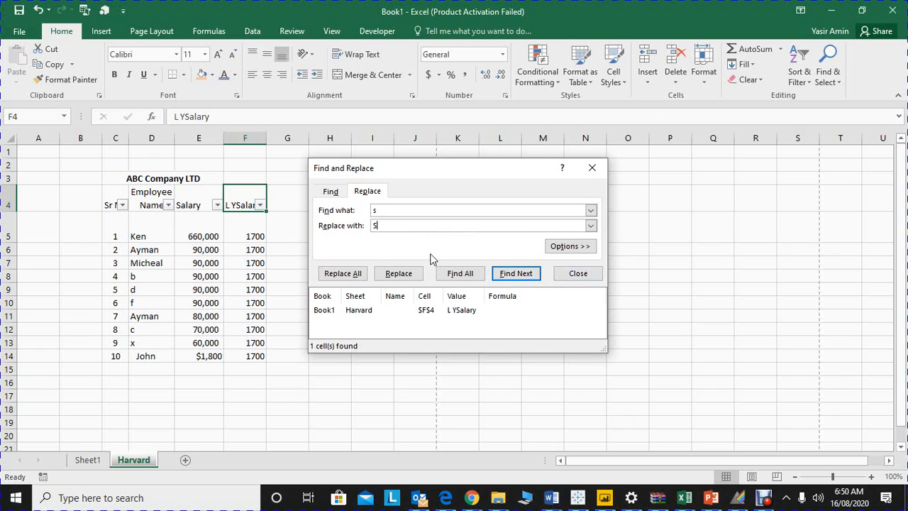
pyautogui.click(460, 277)
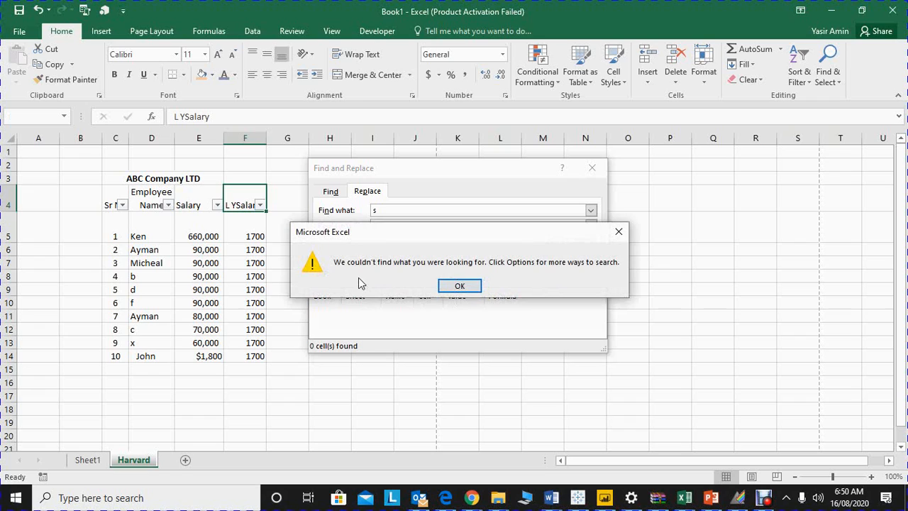
pyautogui.click(458, 285)
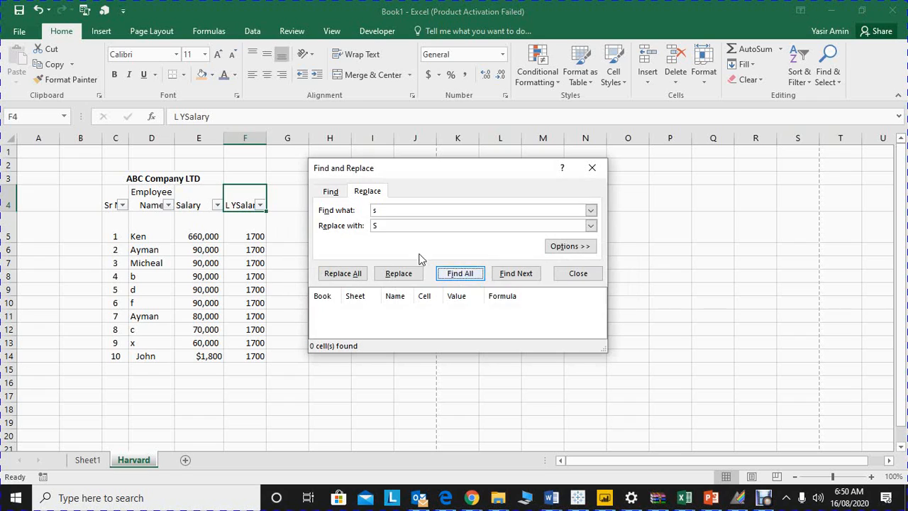
# Step: Turn off Match case and replace all occurrences of s with S
pyautogui.click(572, 246)
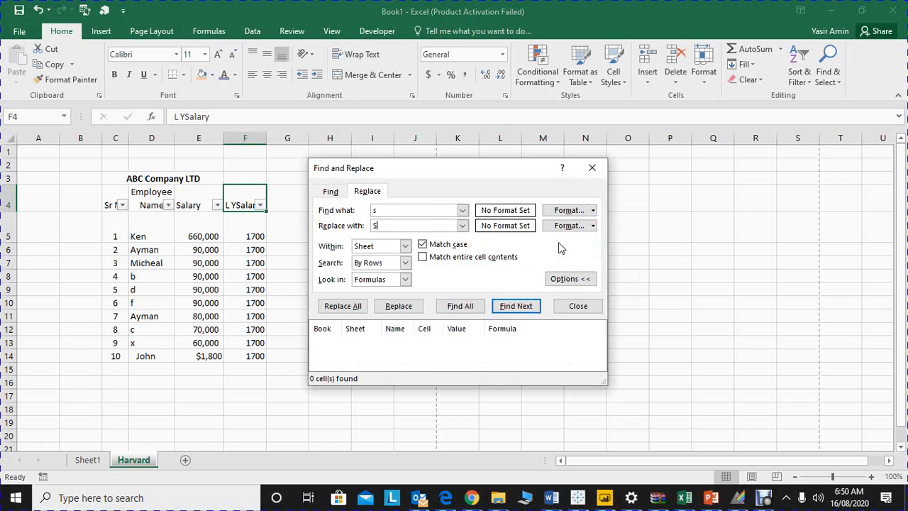
pyautogui.click(423, 248)
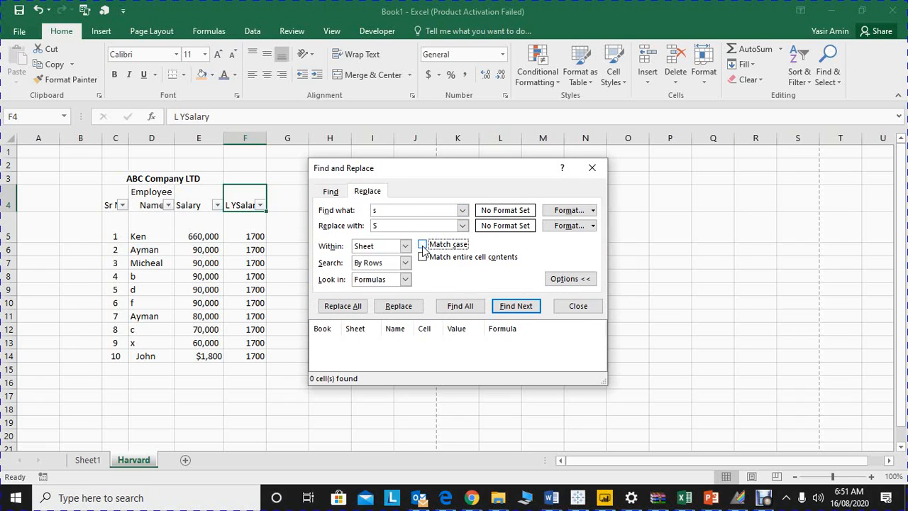
pyautogui.click(349, 309)
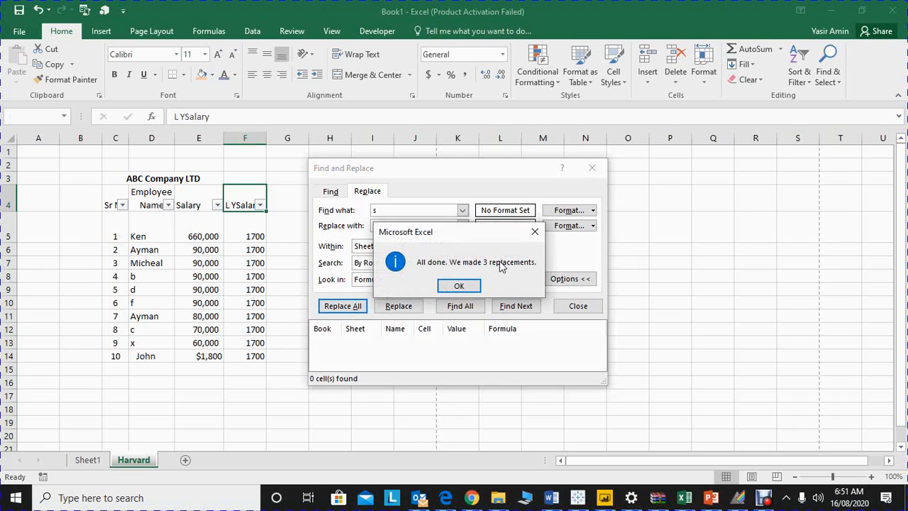
pyautogui.click(535, 232)
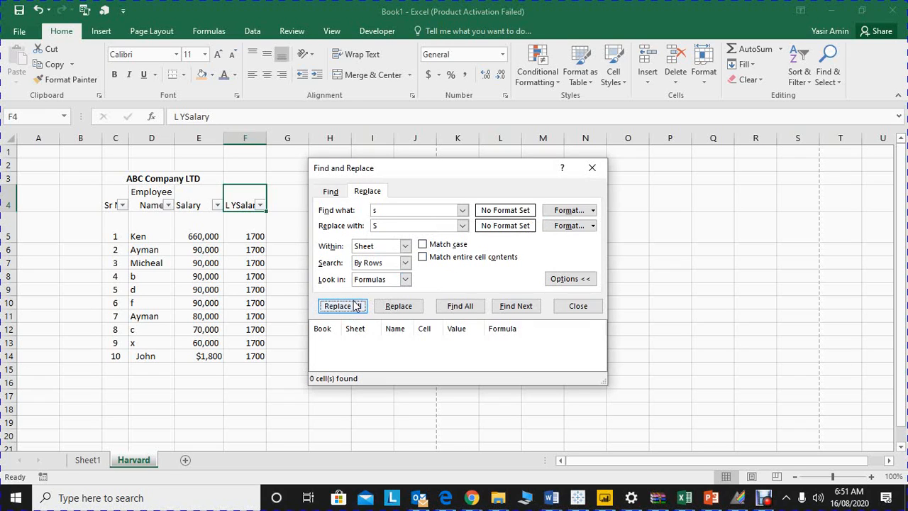
# Step: List all cells containing s without matching case, go to the Salary header result, and close Find and Replace
pyautogui.click(467, 312)
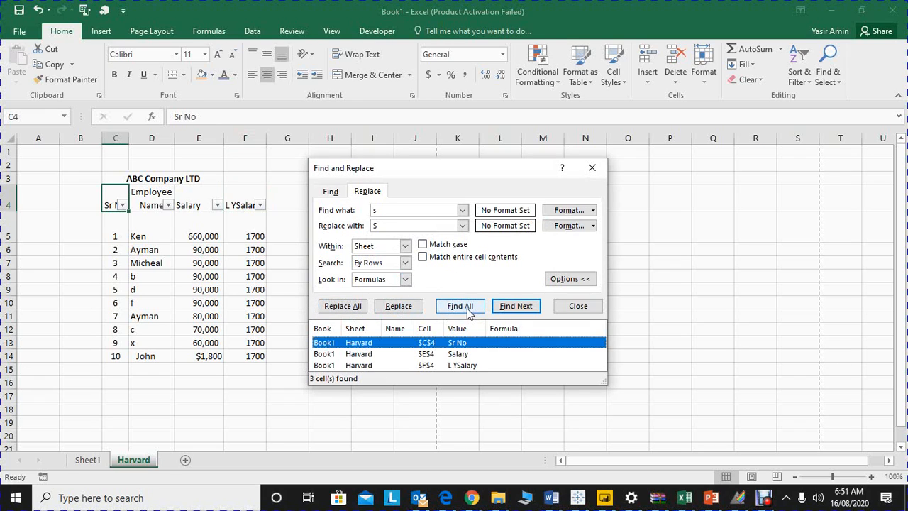
pyautogui.click(423, 358)
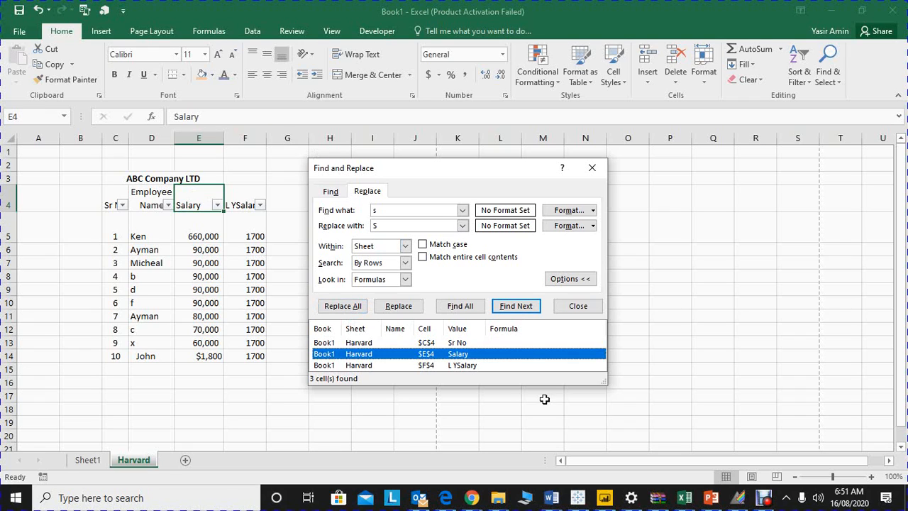
pyautogui.click(591, 169)
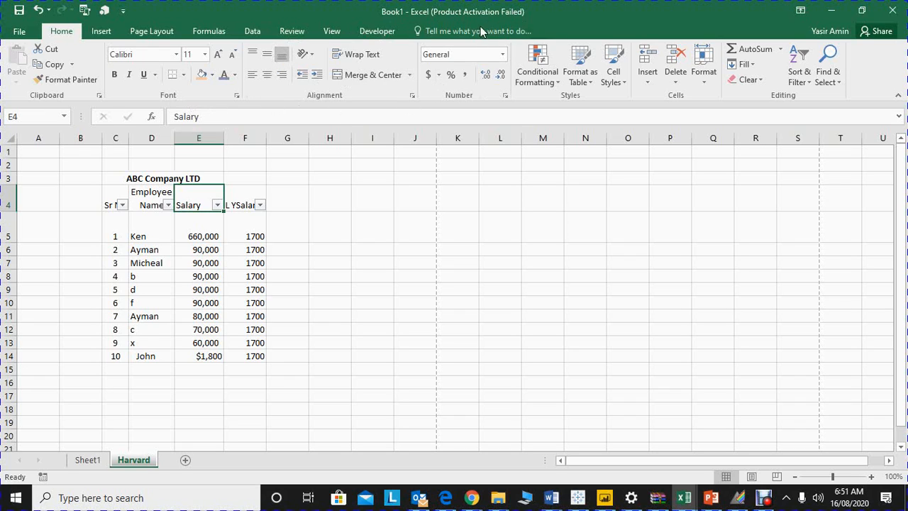
# Step: Insert a blank sheet column before Salary and a blank sheet row above the first employee record
pyautogui.click(648, 84)
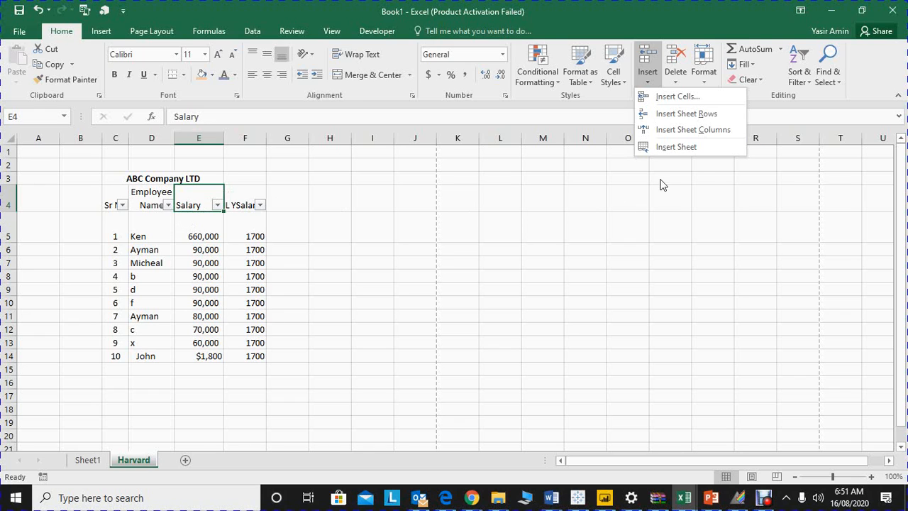
pyautogui.click(670, 130)
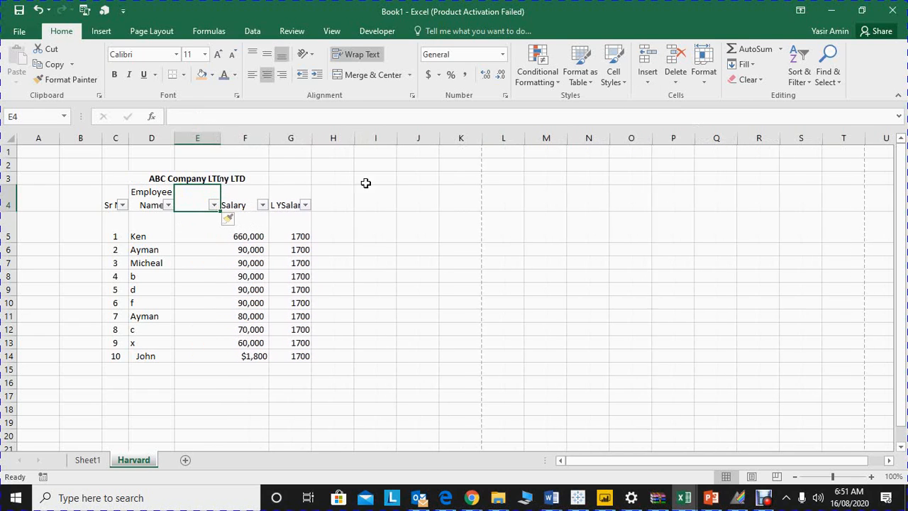
pyautogui.click(240, 240)
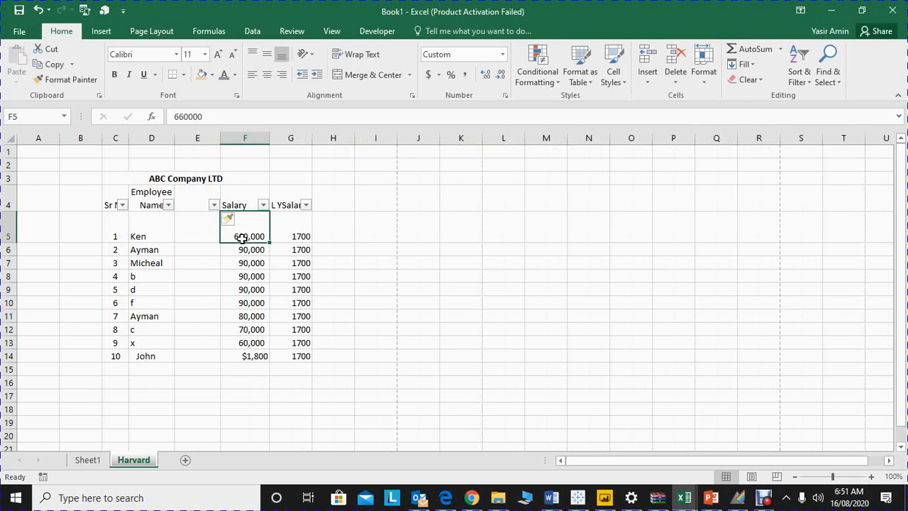
pyautogui.click(648, 79)
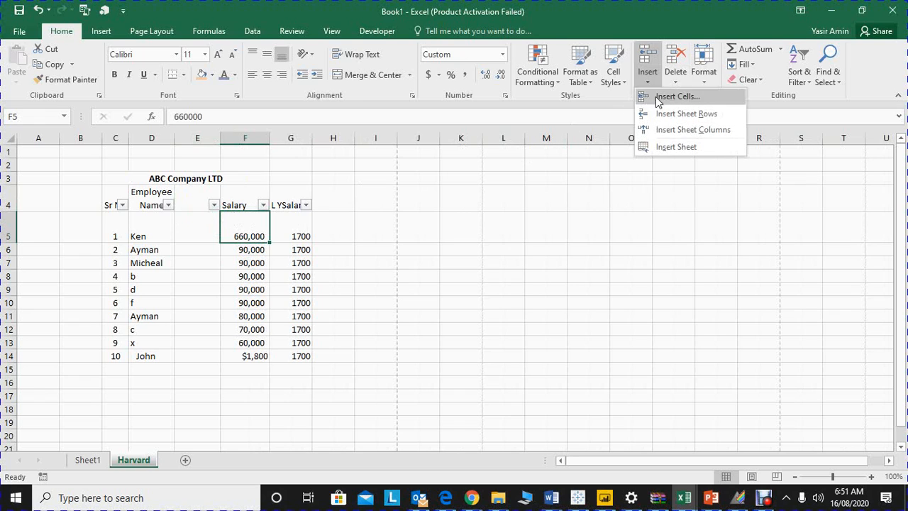
pyautogui.click(666, 114)
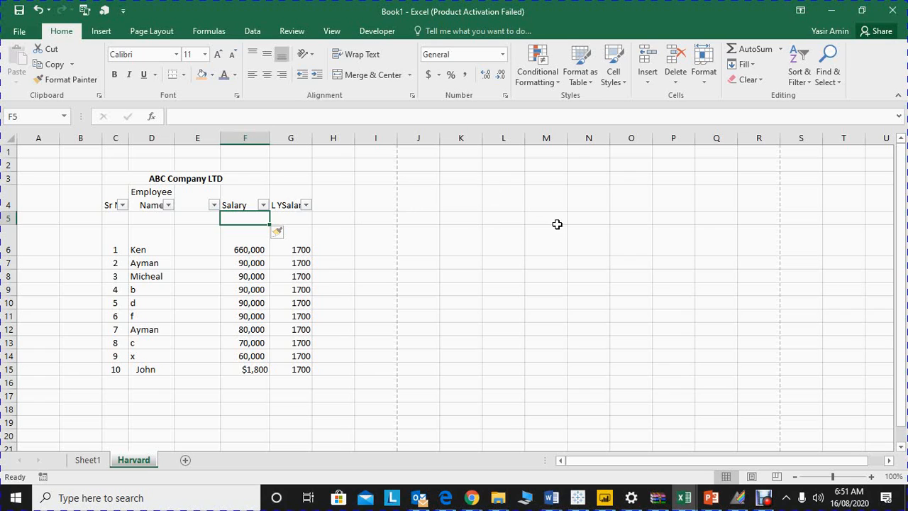
# Step: Delete the Salary sheet column from cell F6, and undo the deletion
pyautogui.click(708, 84)
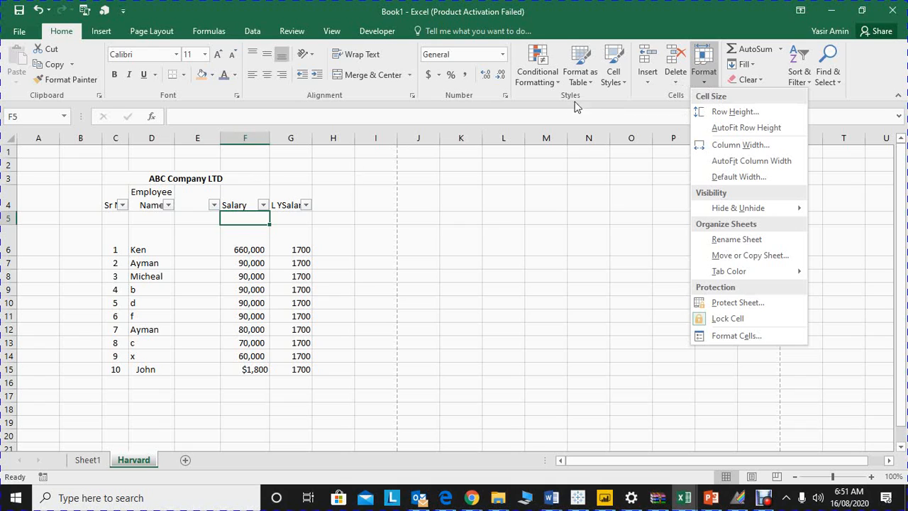
pyautogui.click(237, 256)
pyautogui.click(237, 252)
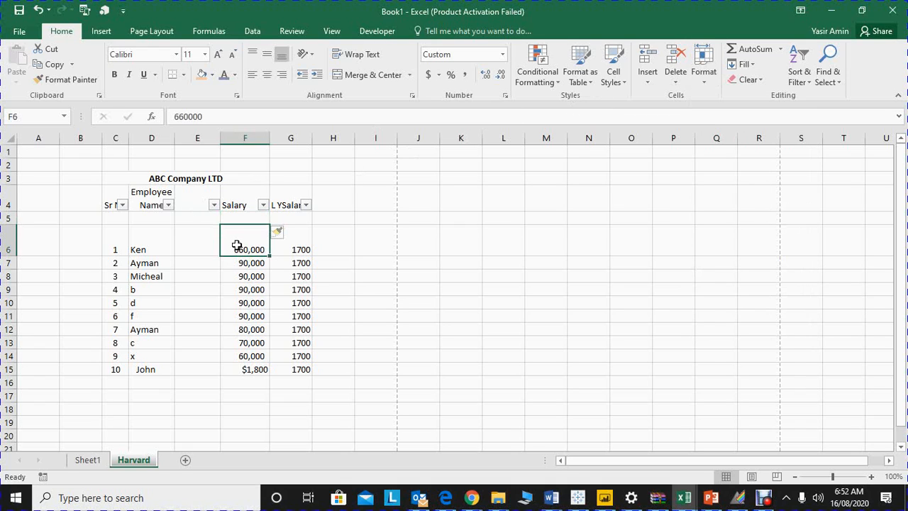
pyautogui.click(675, 83)
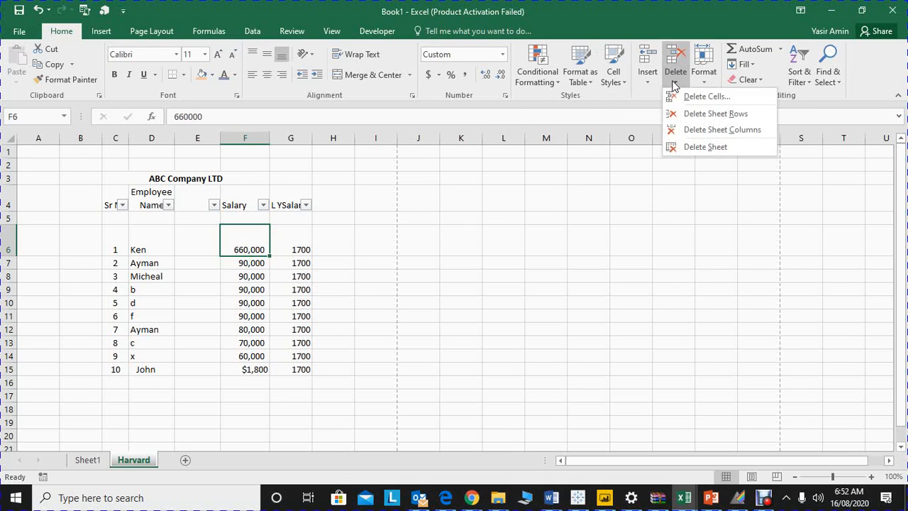
pyautogui.click(721, 129)
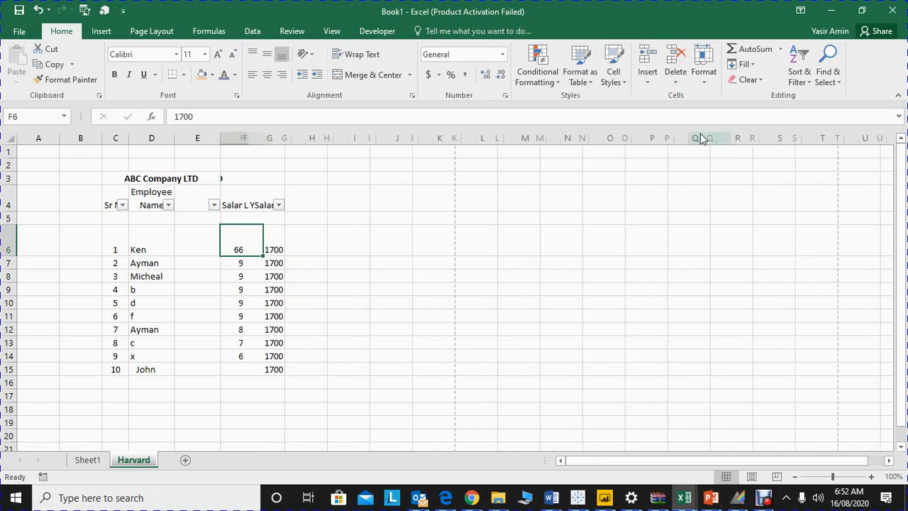
pyautogui.hotkey('ctrl', 'z')
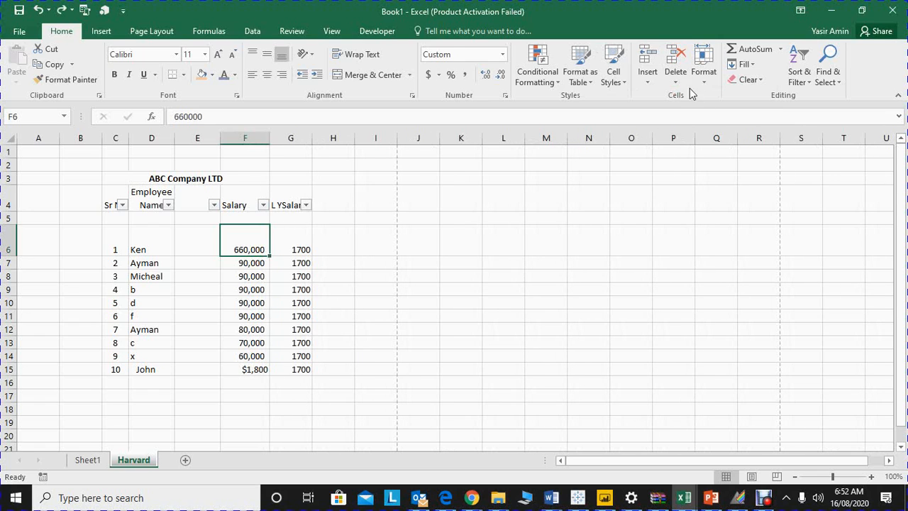
# Step: Delete sheet row 6 from cell F6, and undo the deletion
pyautogui.click(676, 78)
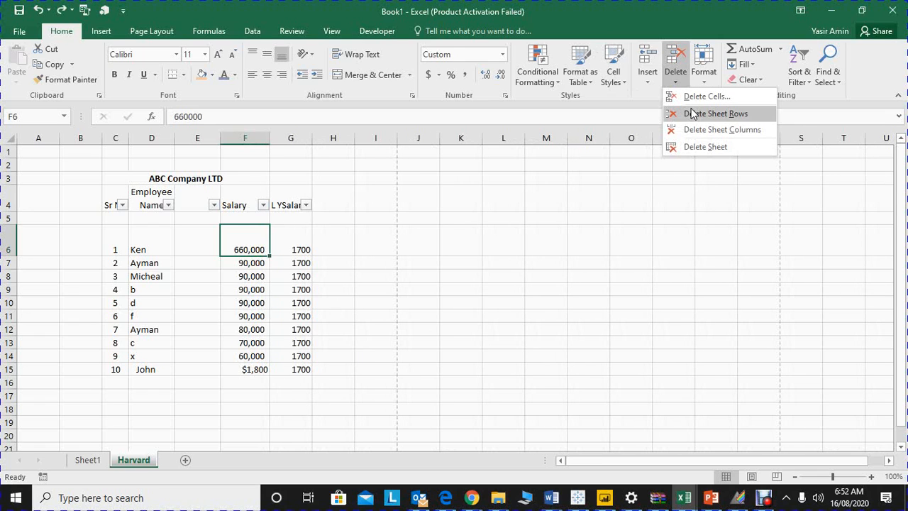
pyautogui.click(692, 115)
pyautogui.hotkey('ctrl', 'z')
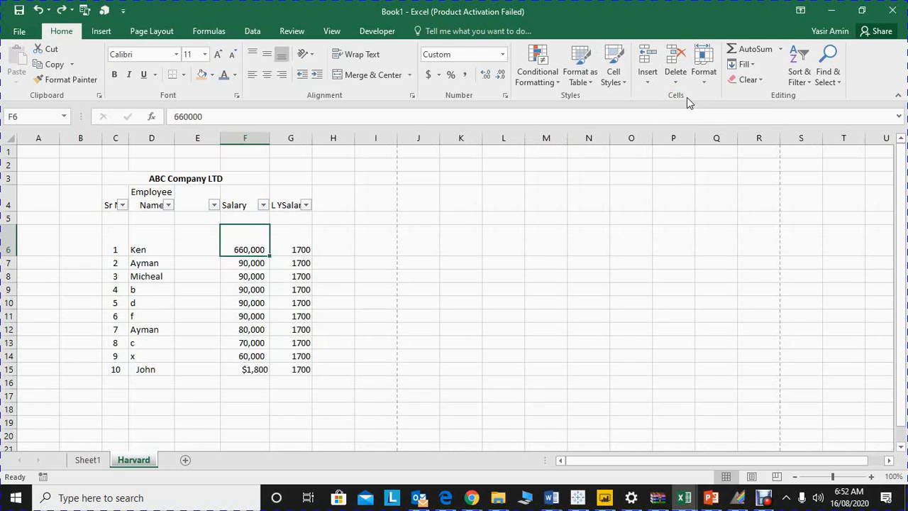
# Step: Delete only Salary cell F6 with the cells below shifted up, and undo the deletion
pyautogui.click(676, 78)
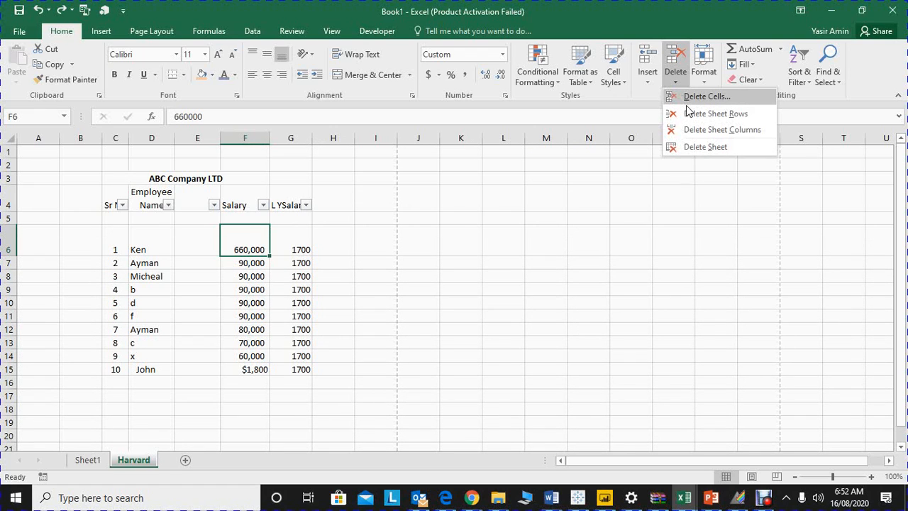
pyautogui.click(678, 99)
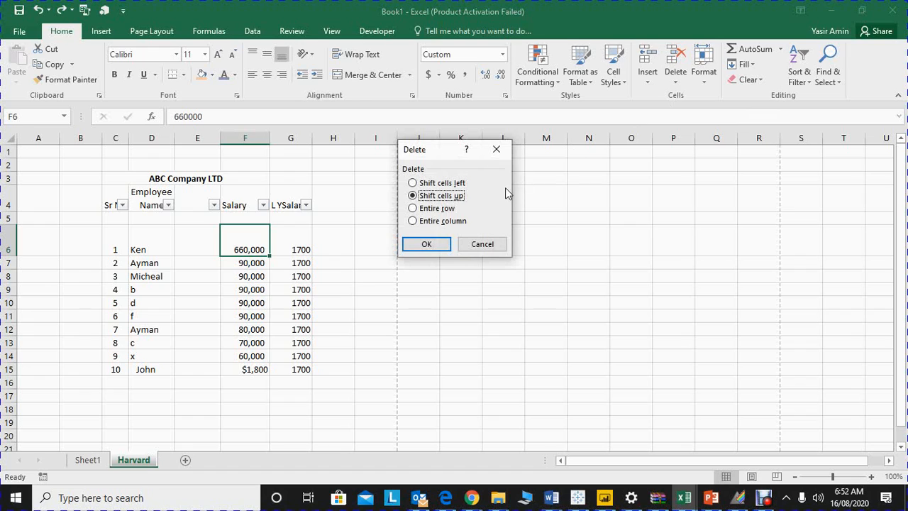
pyautogui.click(428, 244)
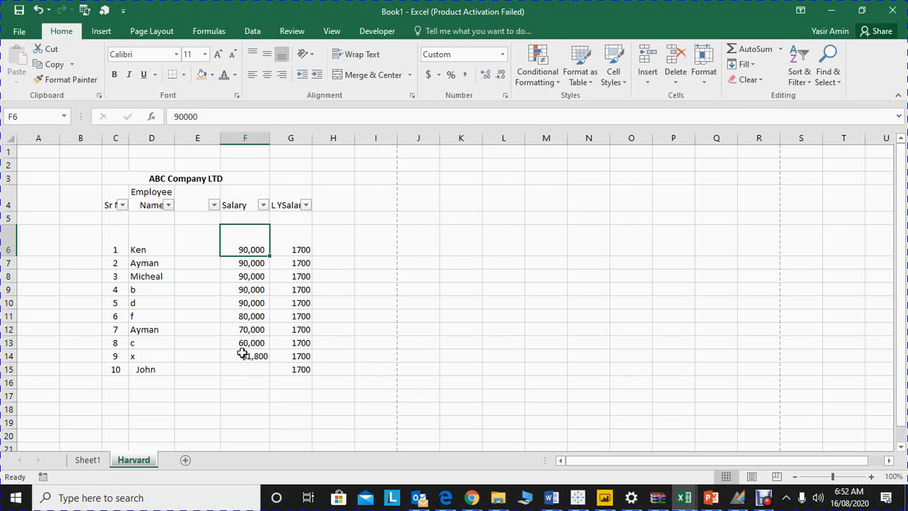
pyautogui.hotkey('ctrl', 'z')
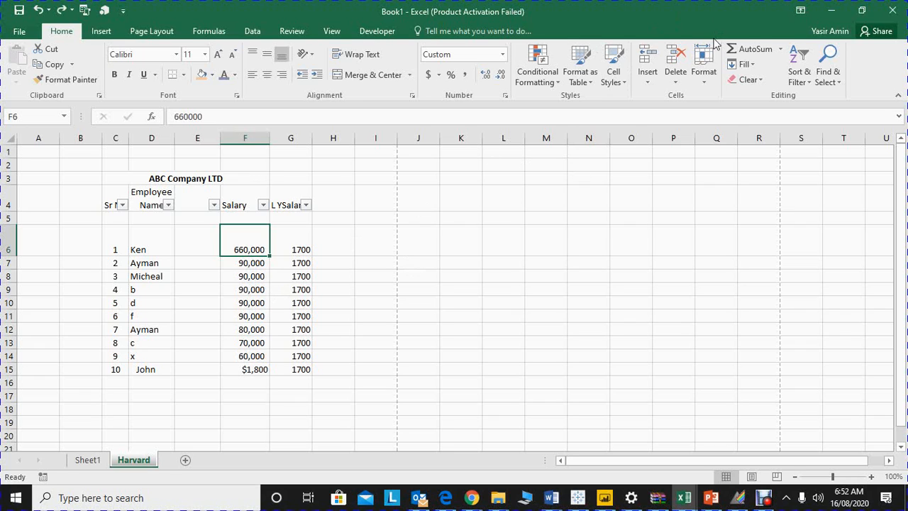
# Step: Set the height of row 6 to 50, and AutoFit the row's height
pyautogui.click(698, 78)
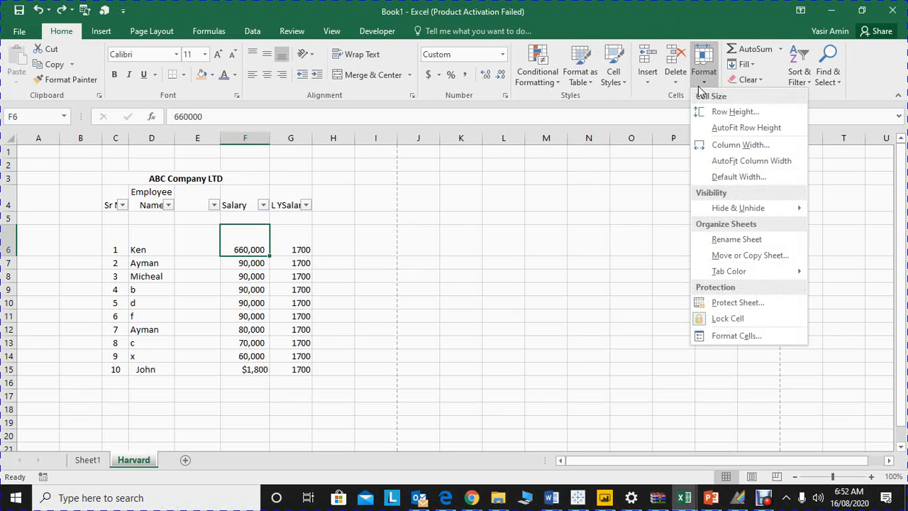
pyautogui.click(709, 111)
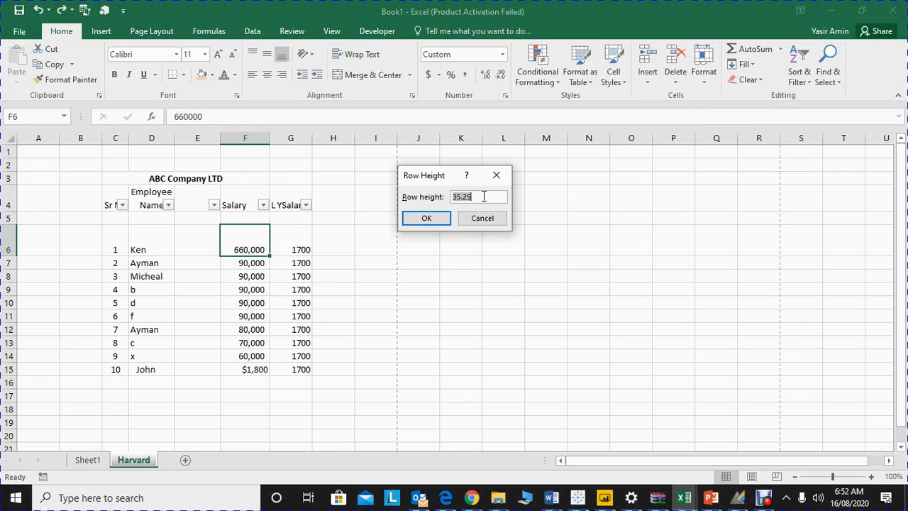
pyautogui.write('50')
pyautogui.press('Return')
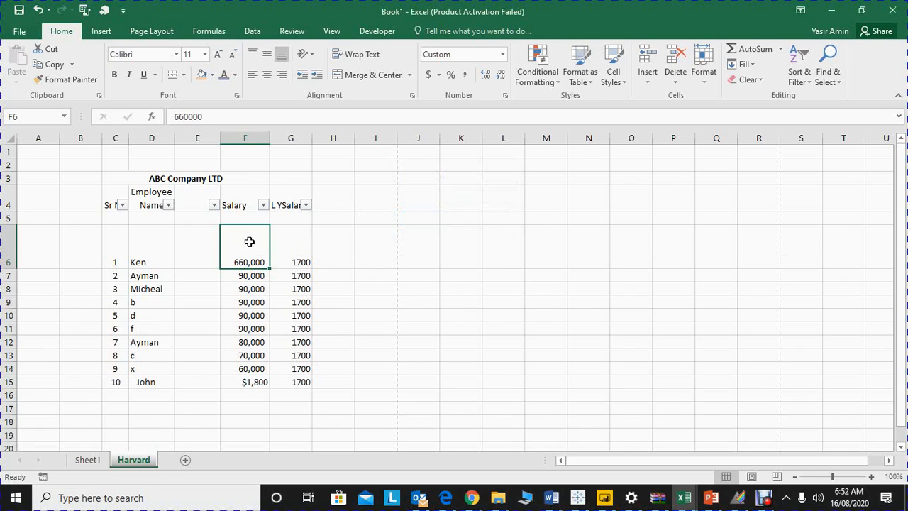
pyautogui.click(701, 83)
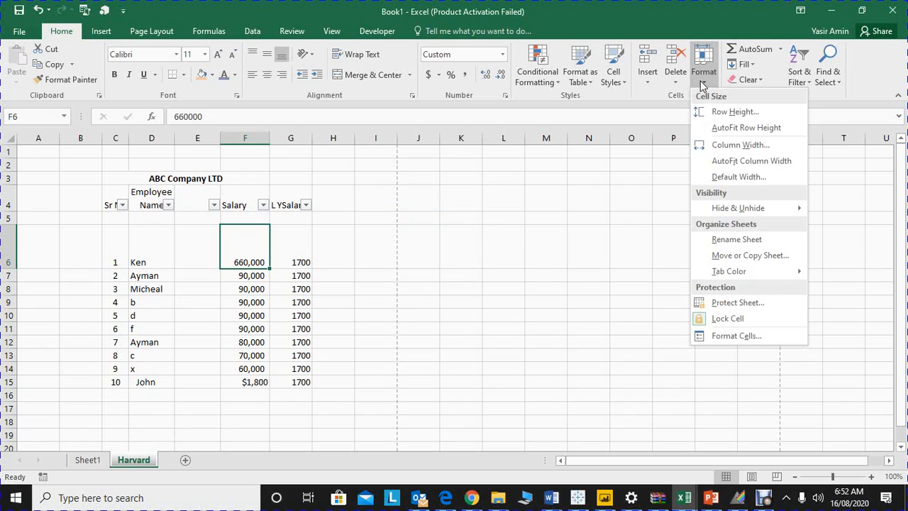
pyautogui.click(720, 128)
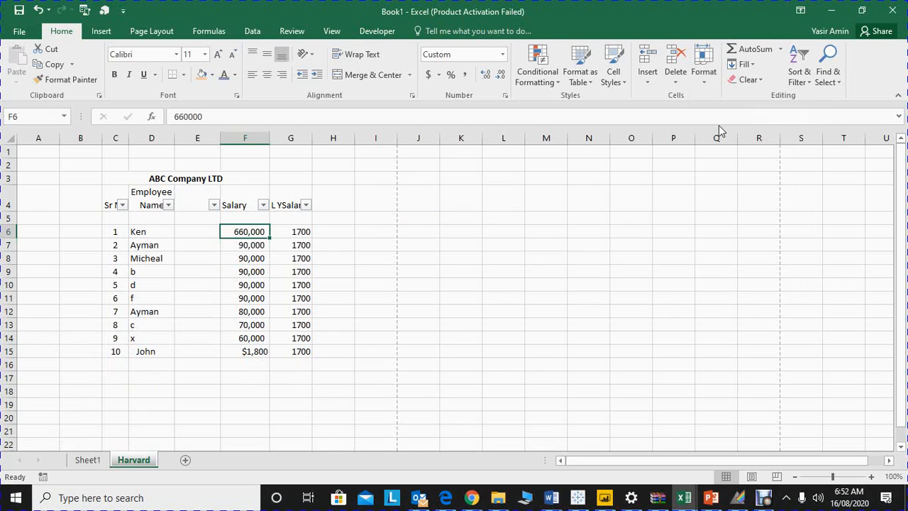
# Step: Hide row 6 through the cell formatting options, and undo the hiding
pyautogui.click(701, 85)
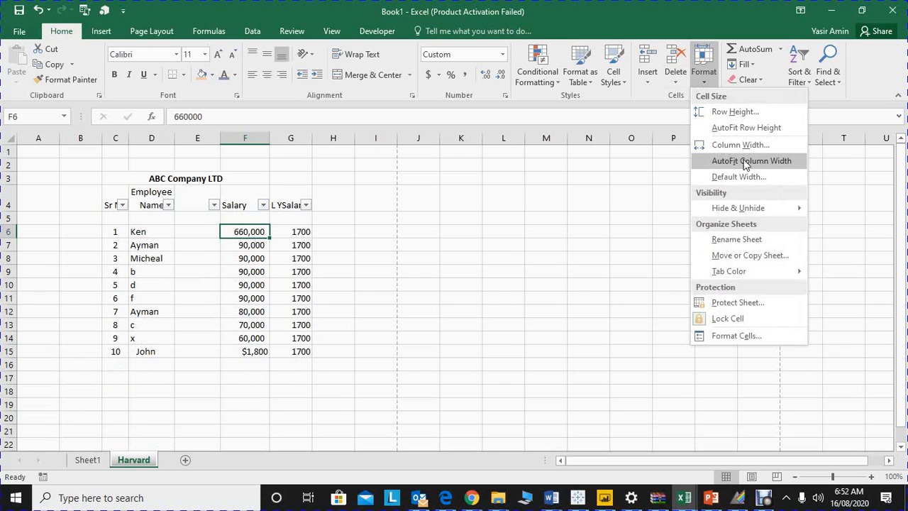
pyautogui.moveTo(746, 213)
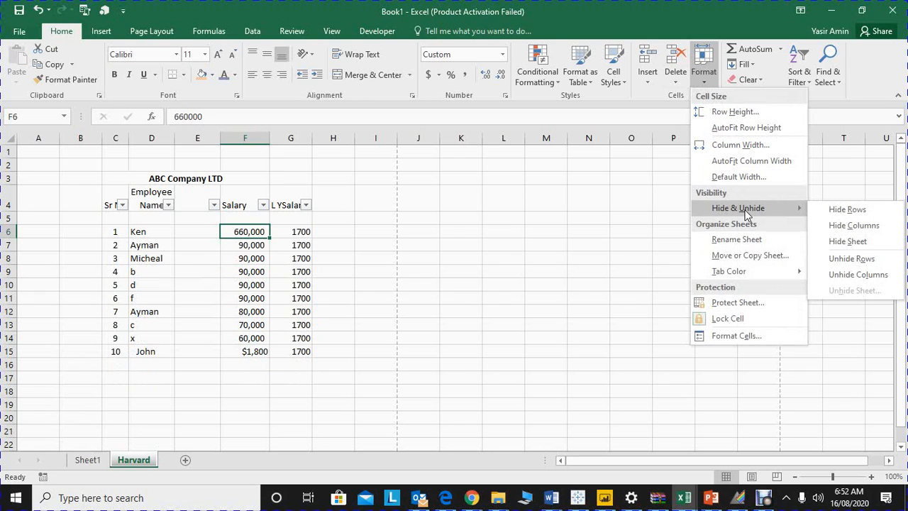
pyautogui.click(833, 214)
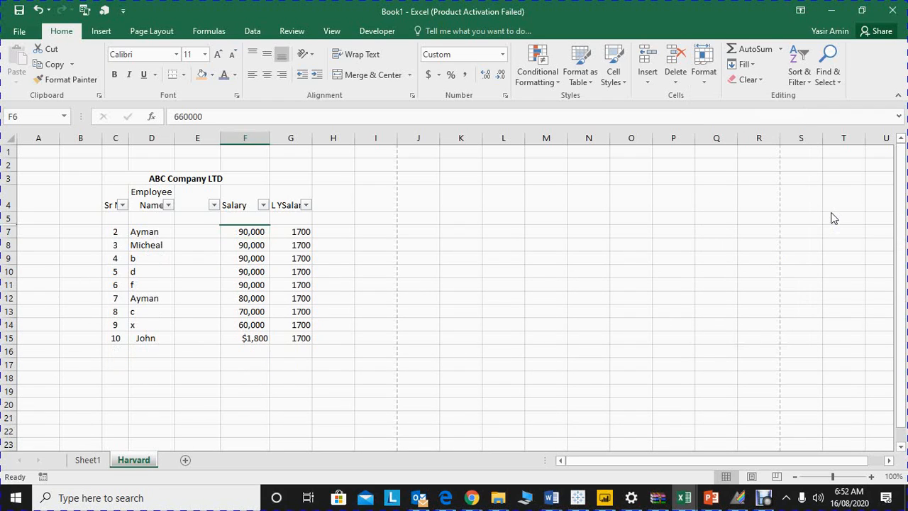
pyautogui.hotkey('ctrl', 'z')
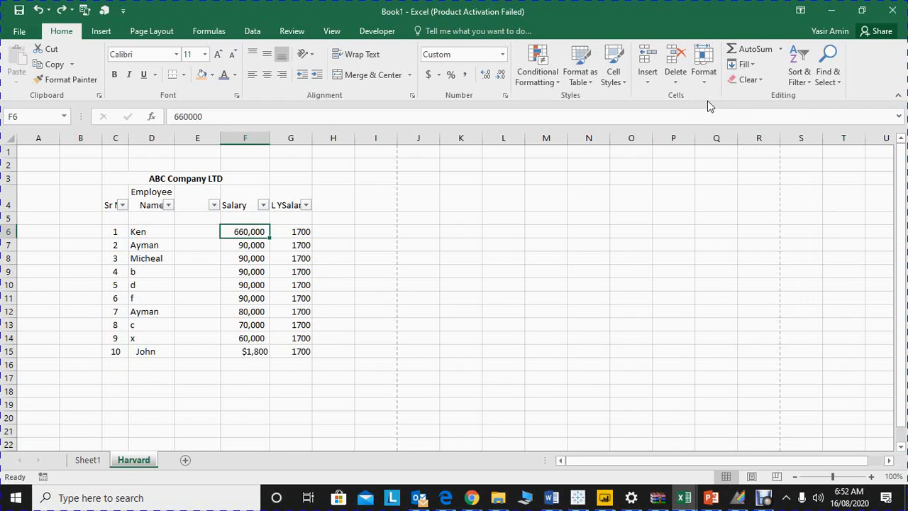
# Step: Create a copy of the Harvard sheet in Book1, placed before Sheet1
pyautogui.click(696, 79)
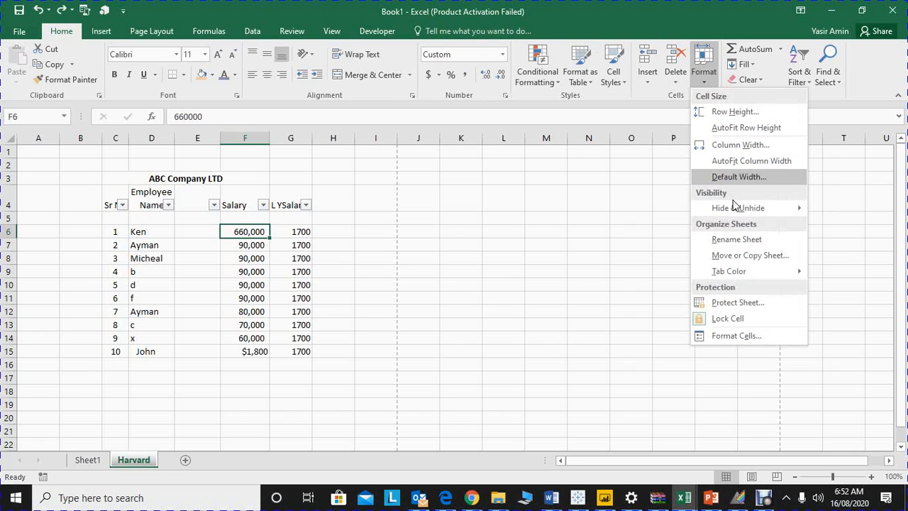
pyautogui.moveTo(737, 209)
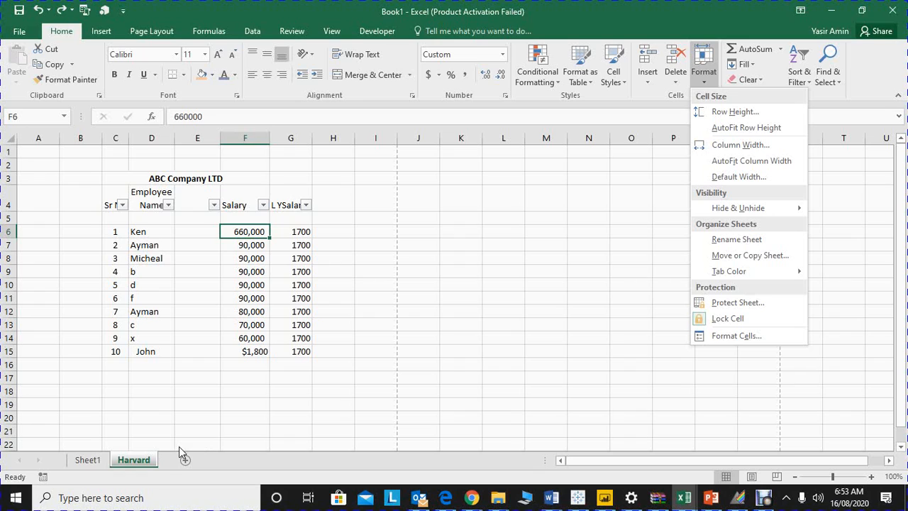
pyautogui.click(732, 256)
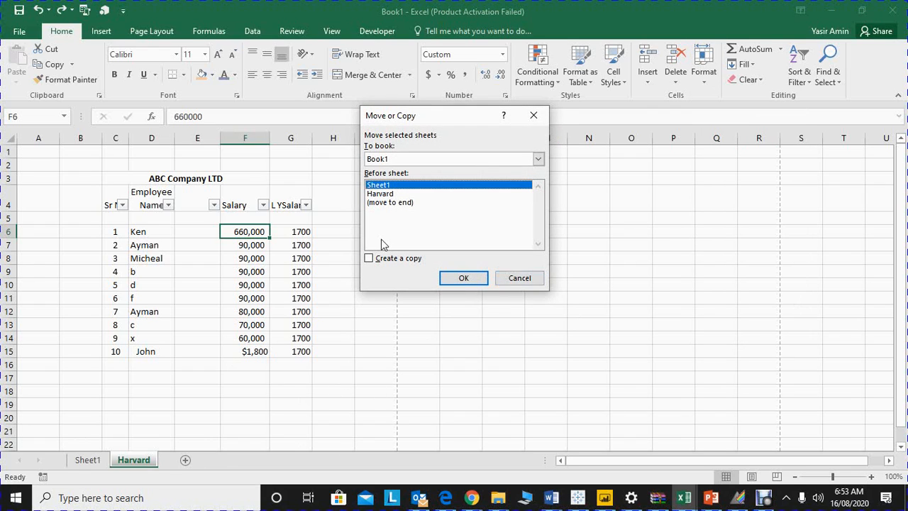
pyautogui.click(369, 258)
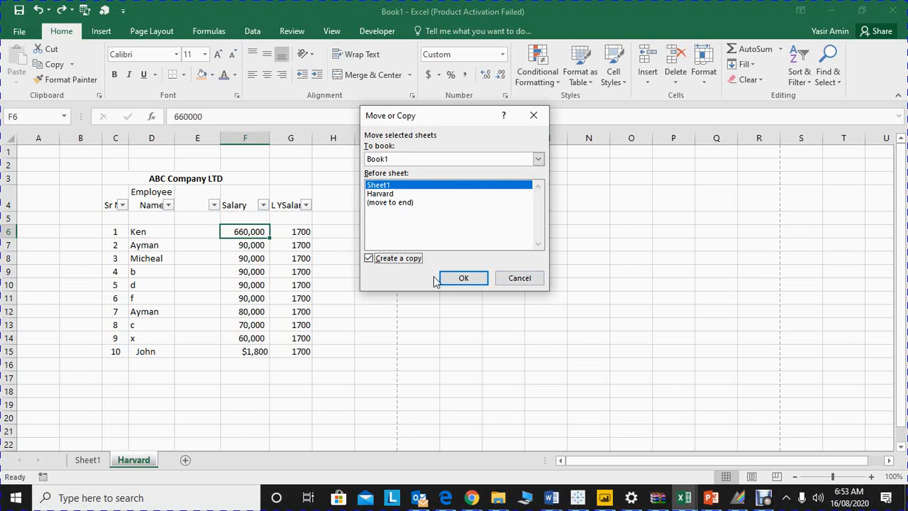
pyautogui.click(463, 281)
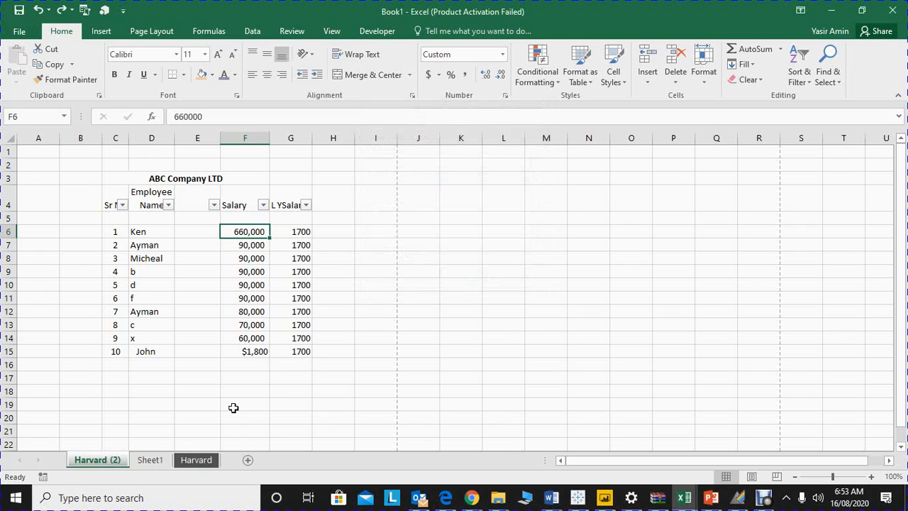
pyautogui.click(612, 234)
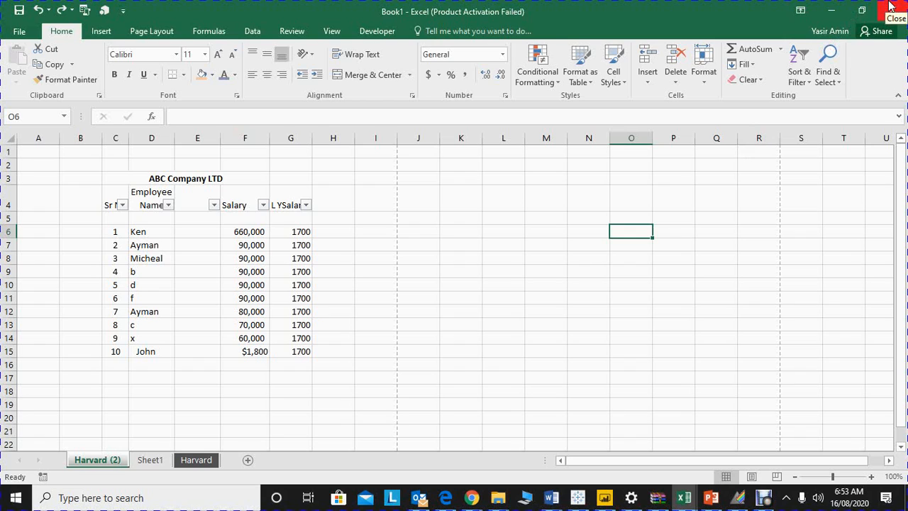
pyautogui.press('alt')
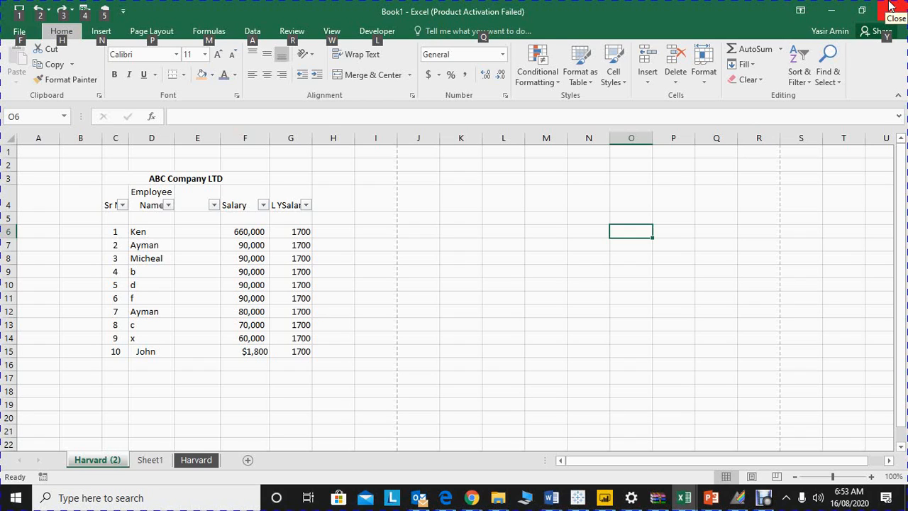